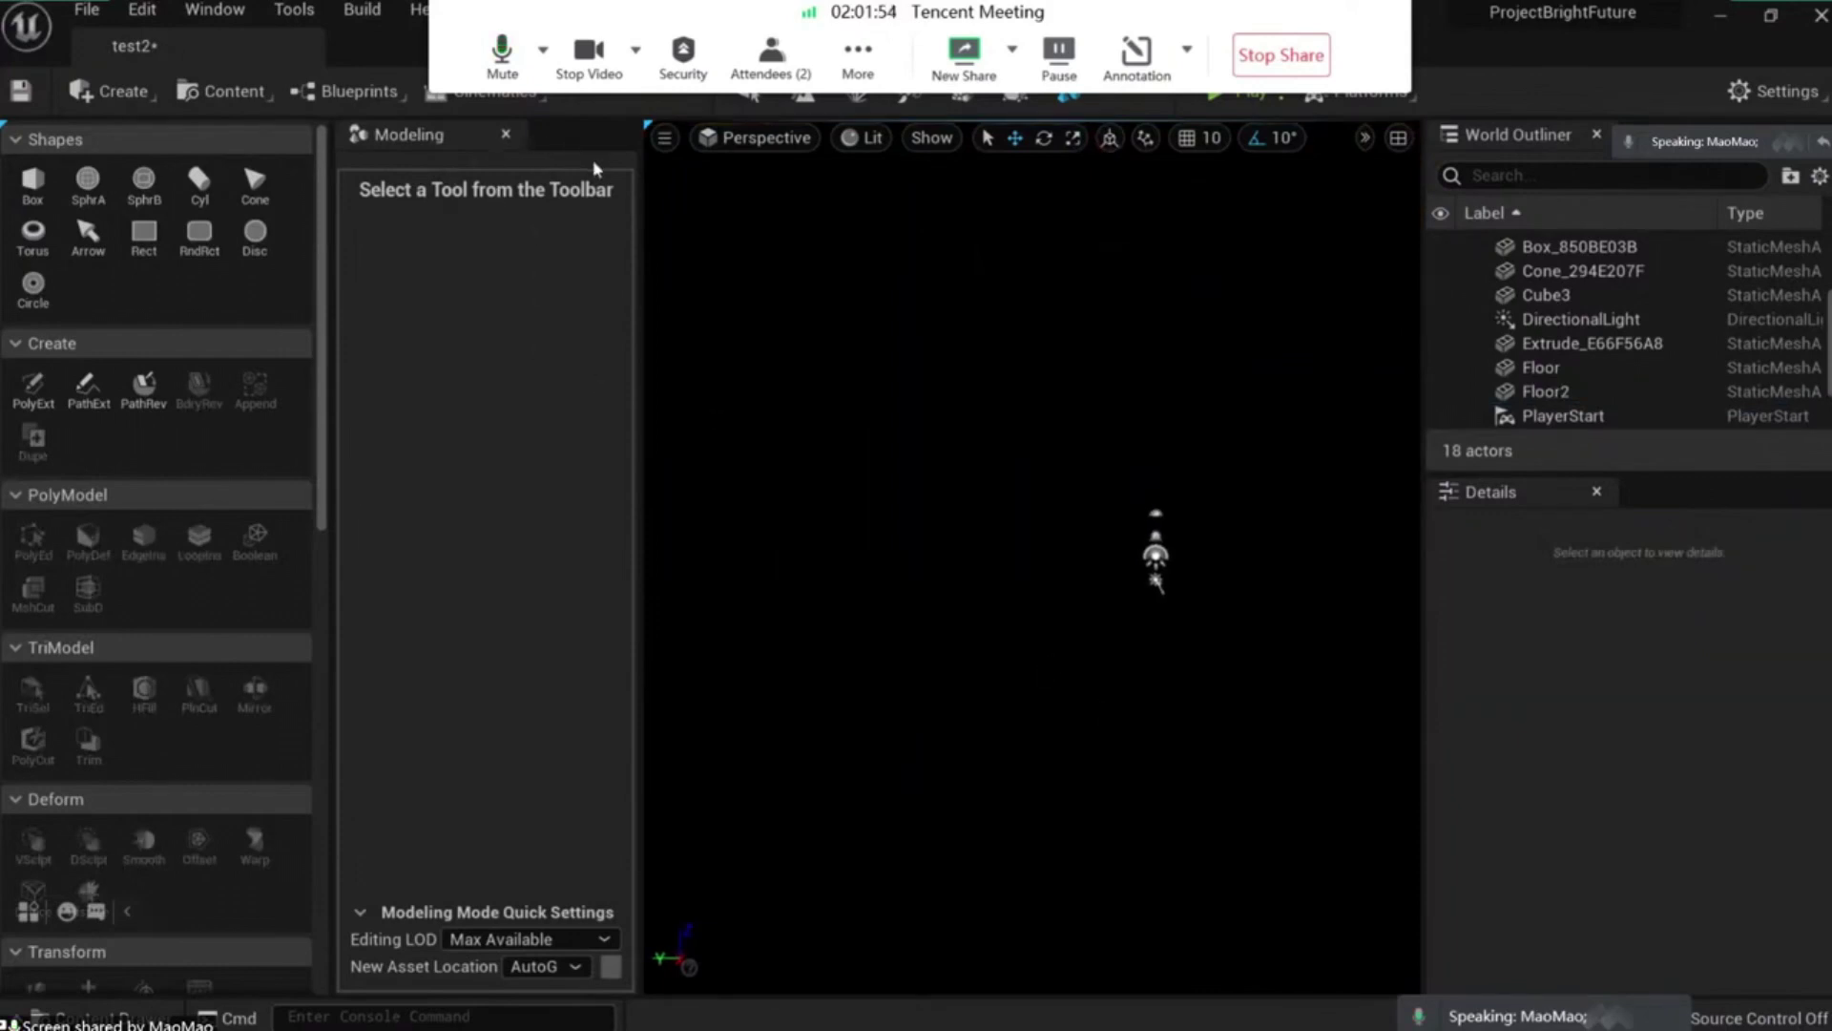
Place a new Point Light from the Create menu onto the corridor floor.
left_click(110, 91)
mouse_move(176, 170)
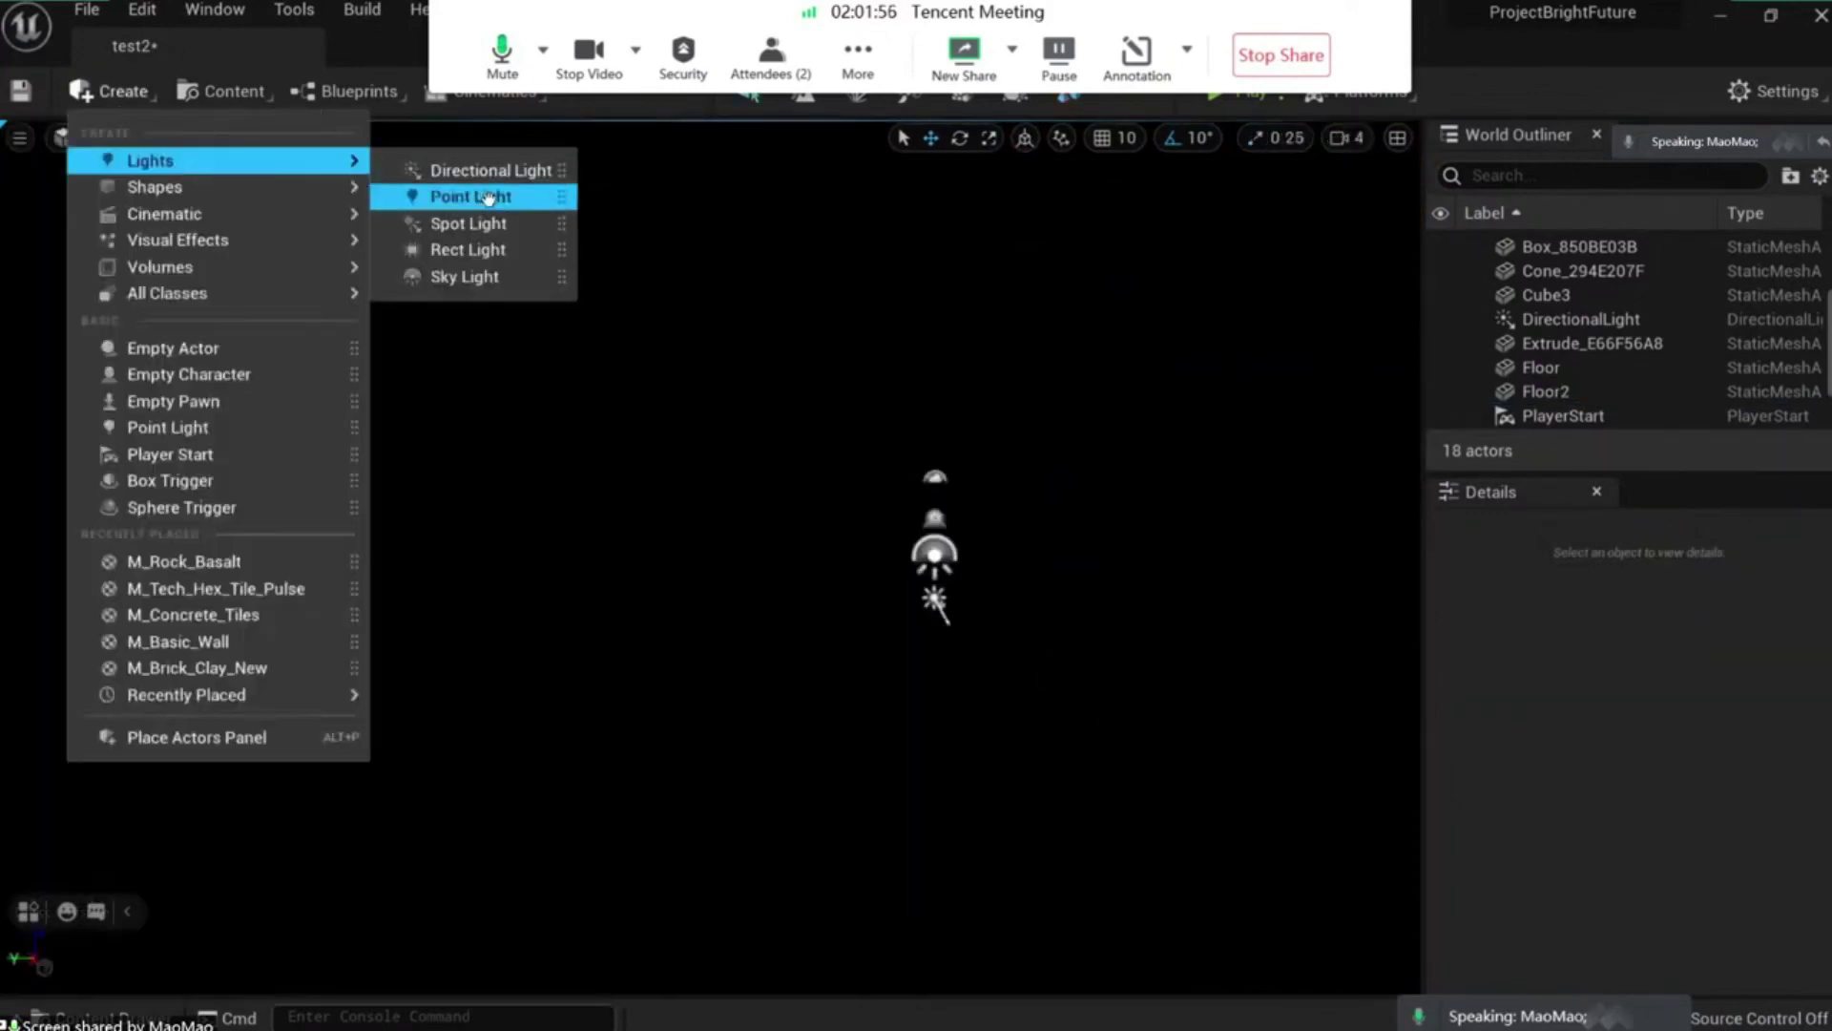
left_click_drag(471, 196, 950, 666)
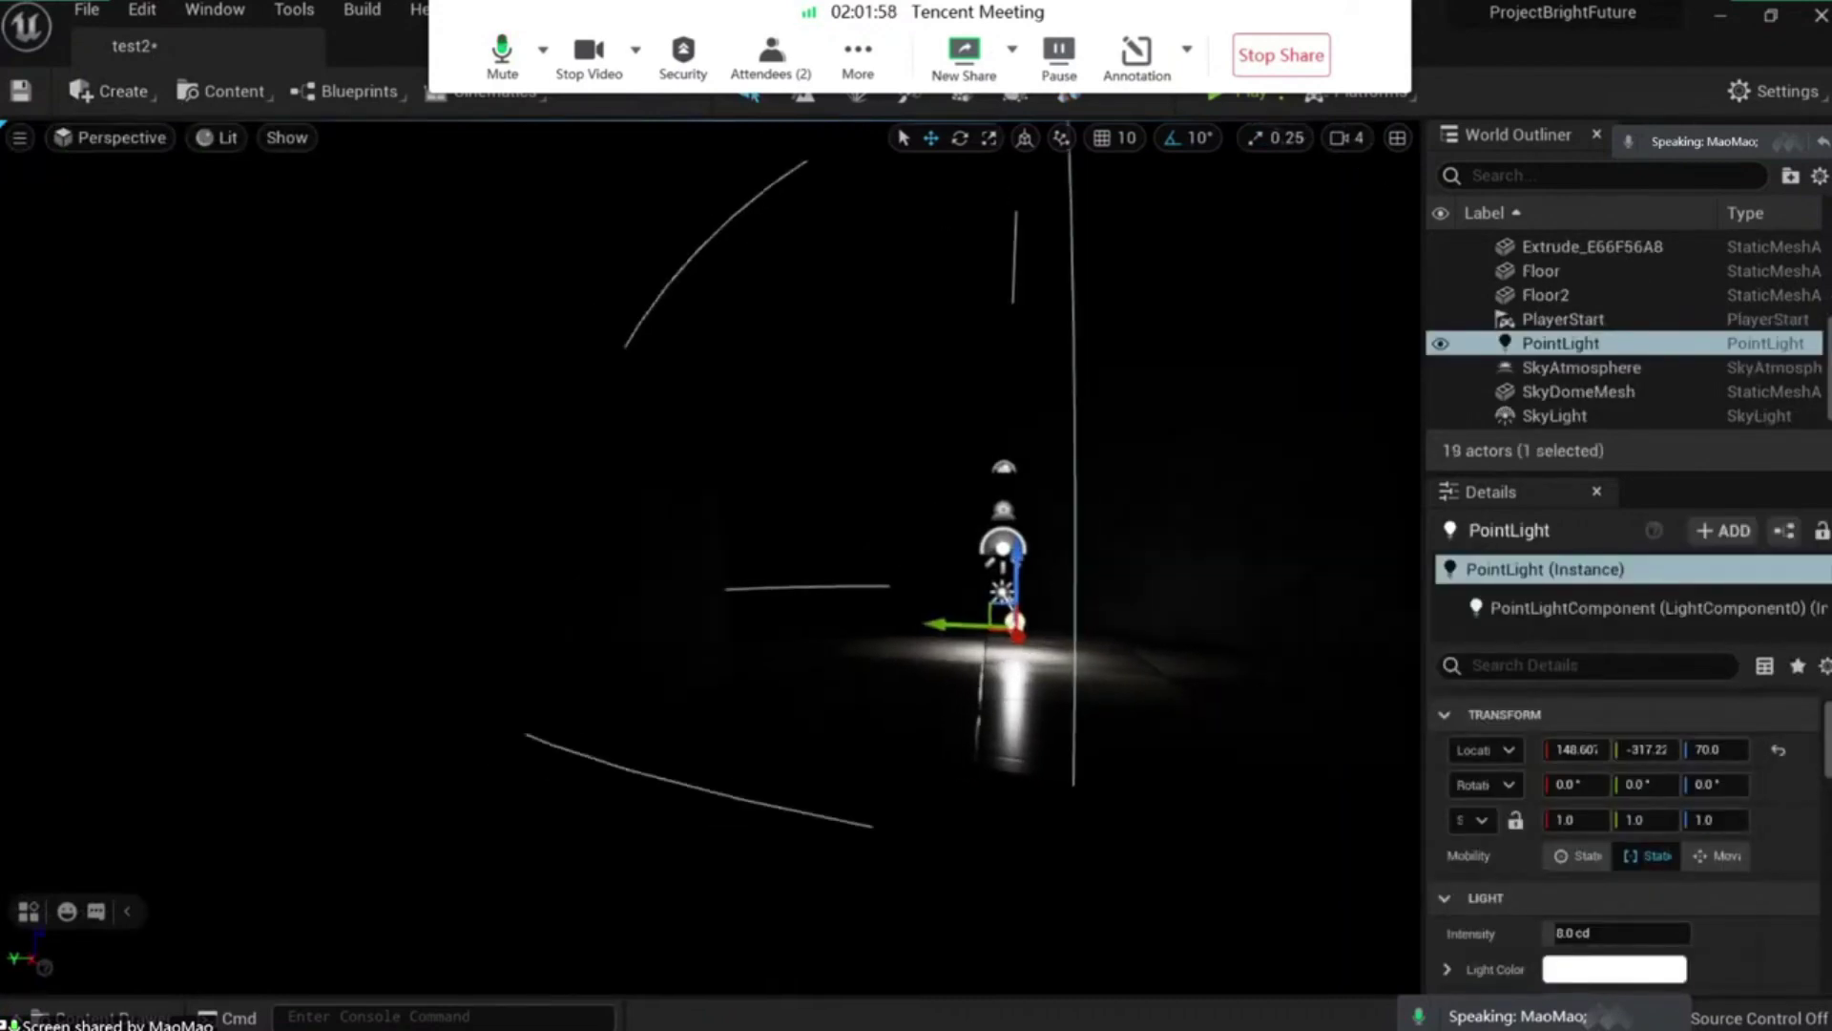
Set the point light's attenuation radius to 16384 so it reaches the whole room.
left_click_drag(1612, 930, 1679, 930)
right_click_drag(953, 681, 952, 682)
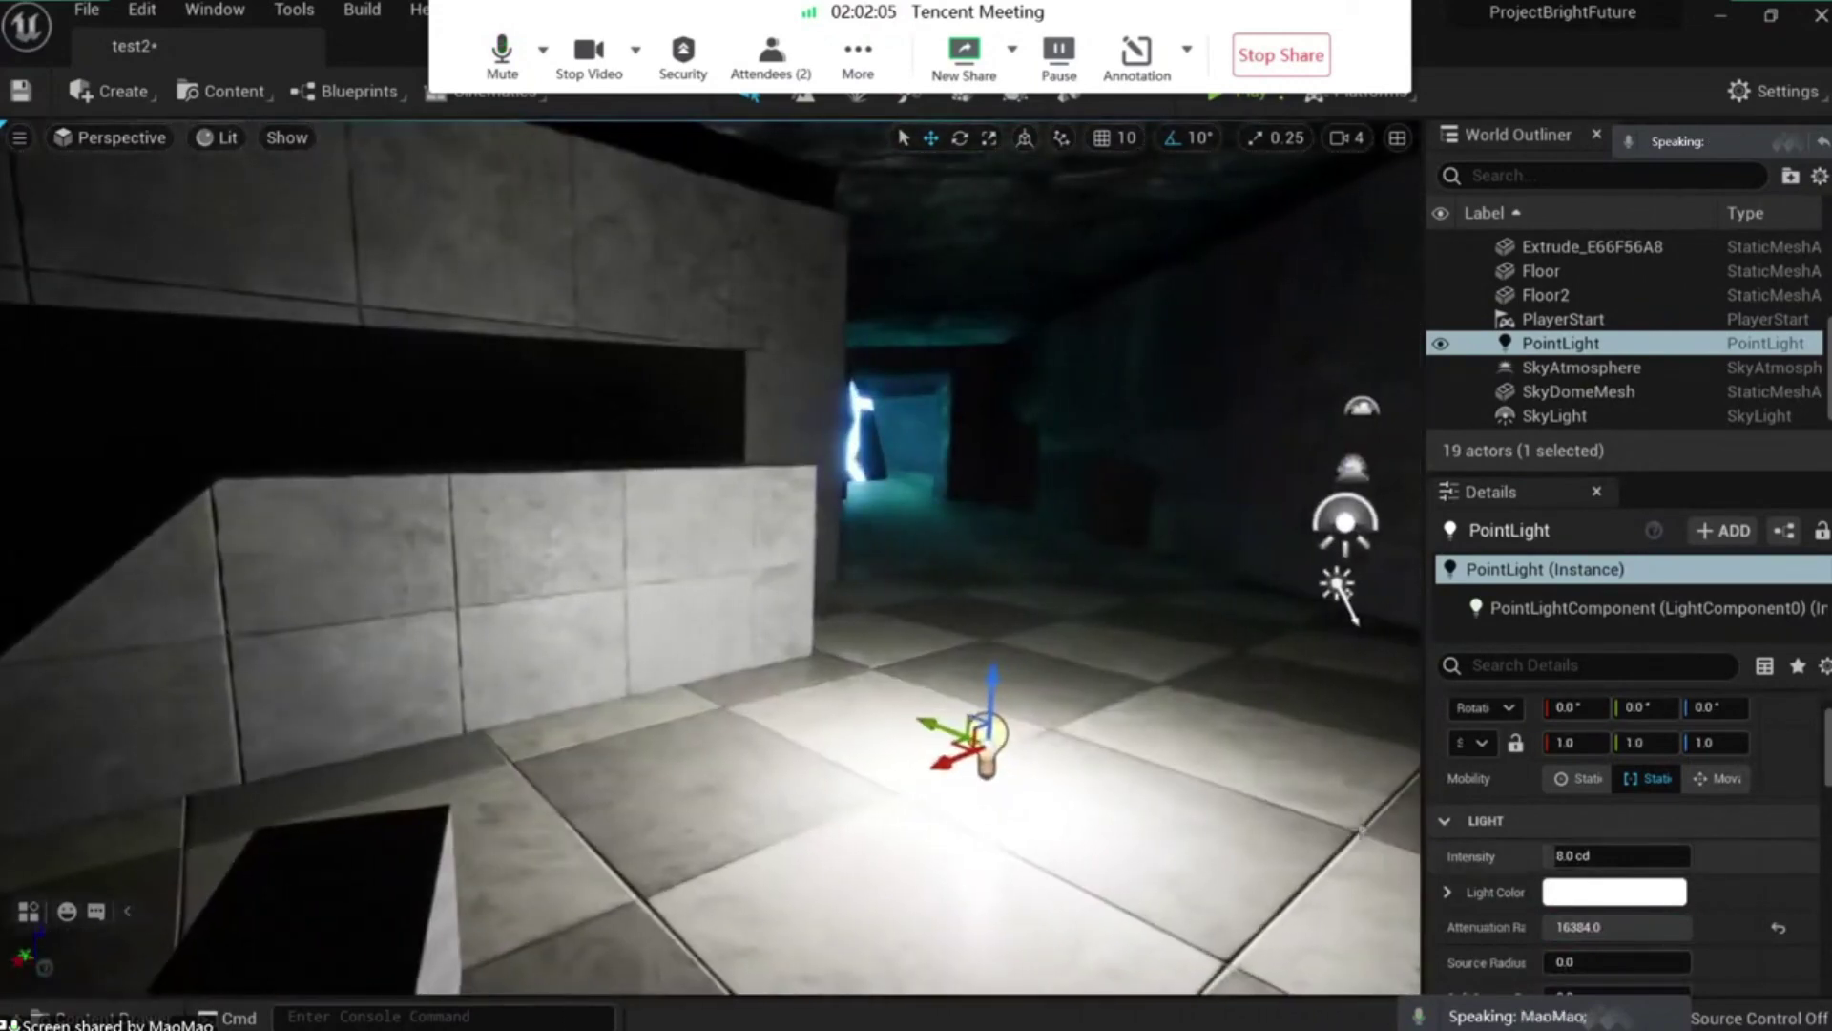
left_click(1579, 897)
Make the point light cyan (93EEFF) and raise its intensity to 13.488522 cd.
left_click(1115, 599)
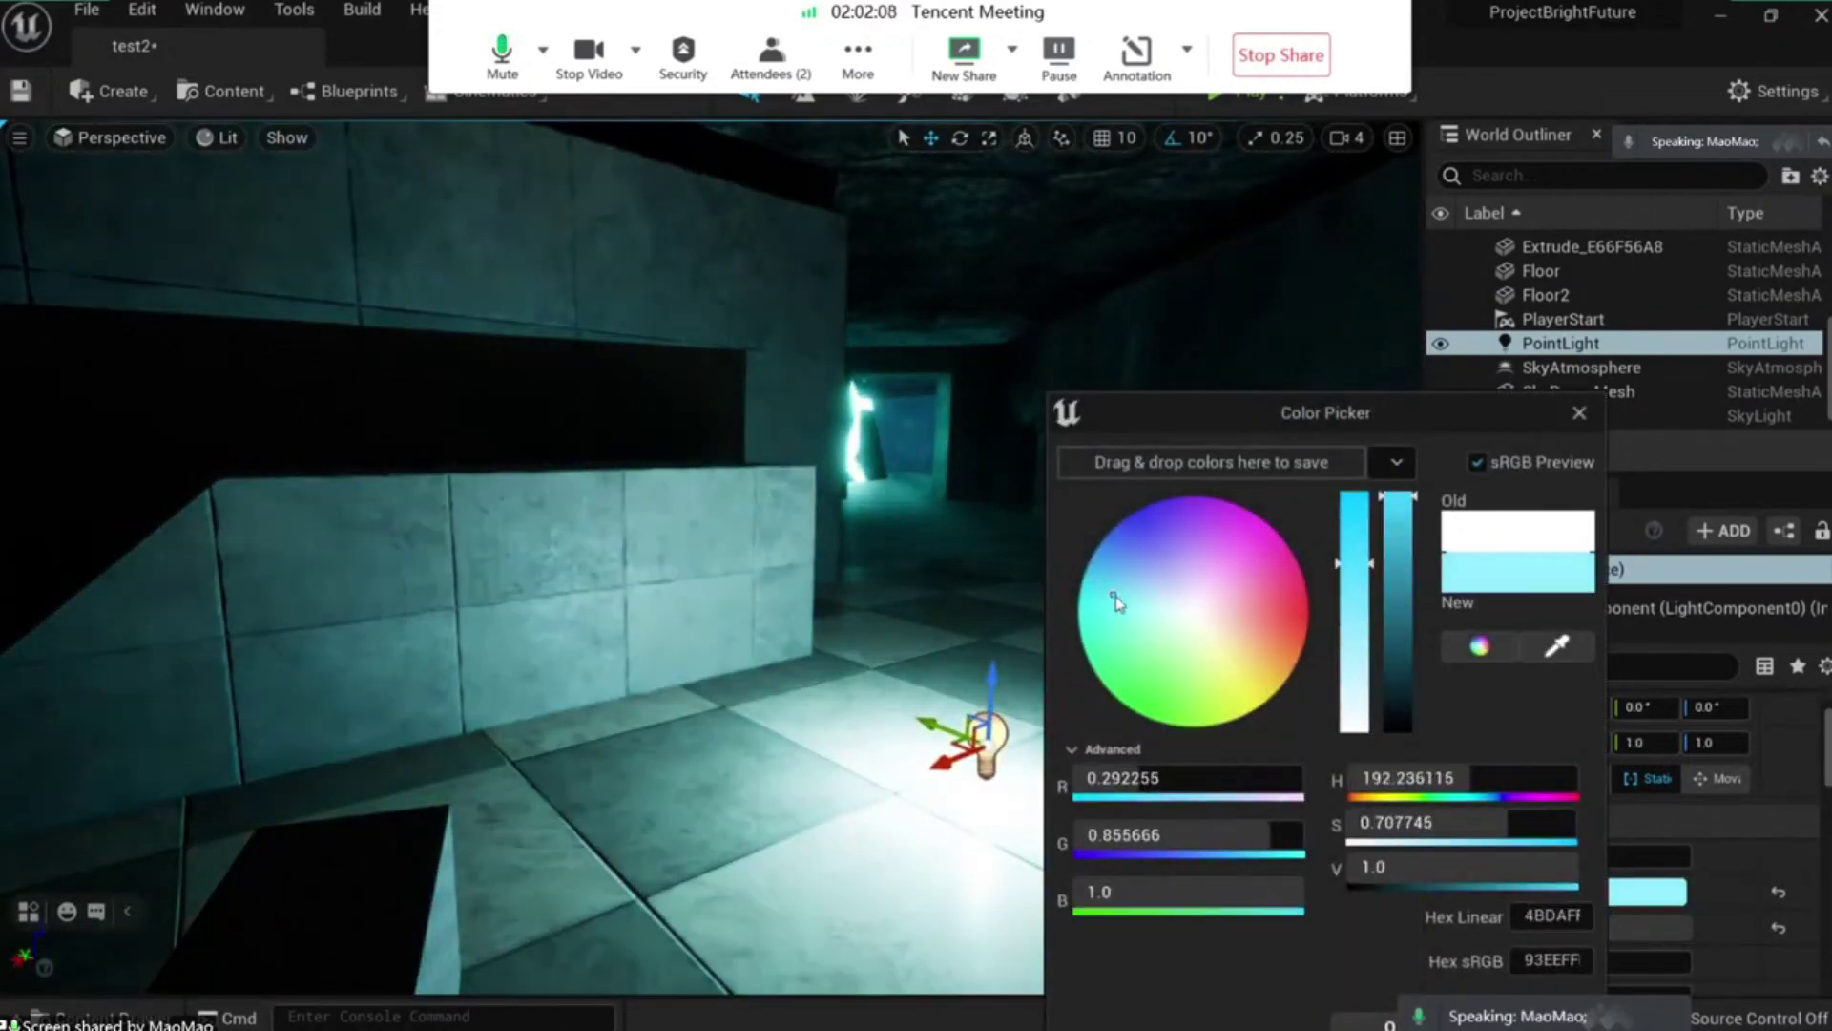
right_click_drag(1033, 720, 1033, 720)
right_click_drag(1062, 621, 1062, 621)
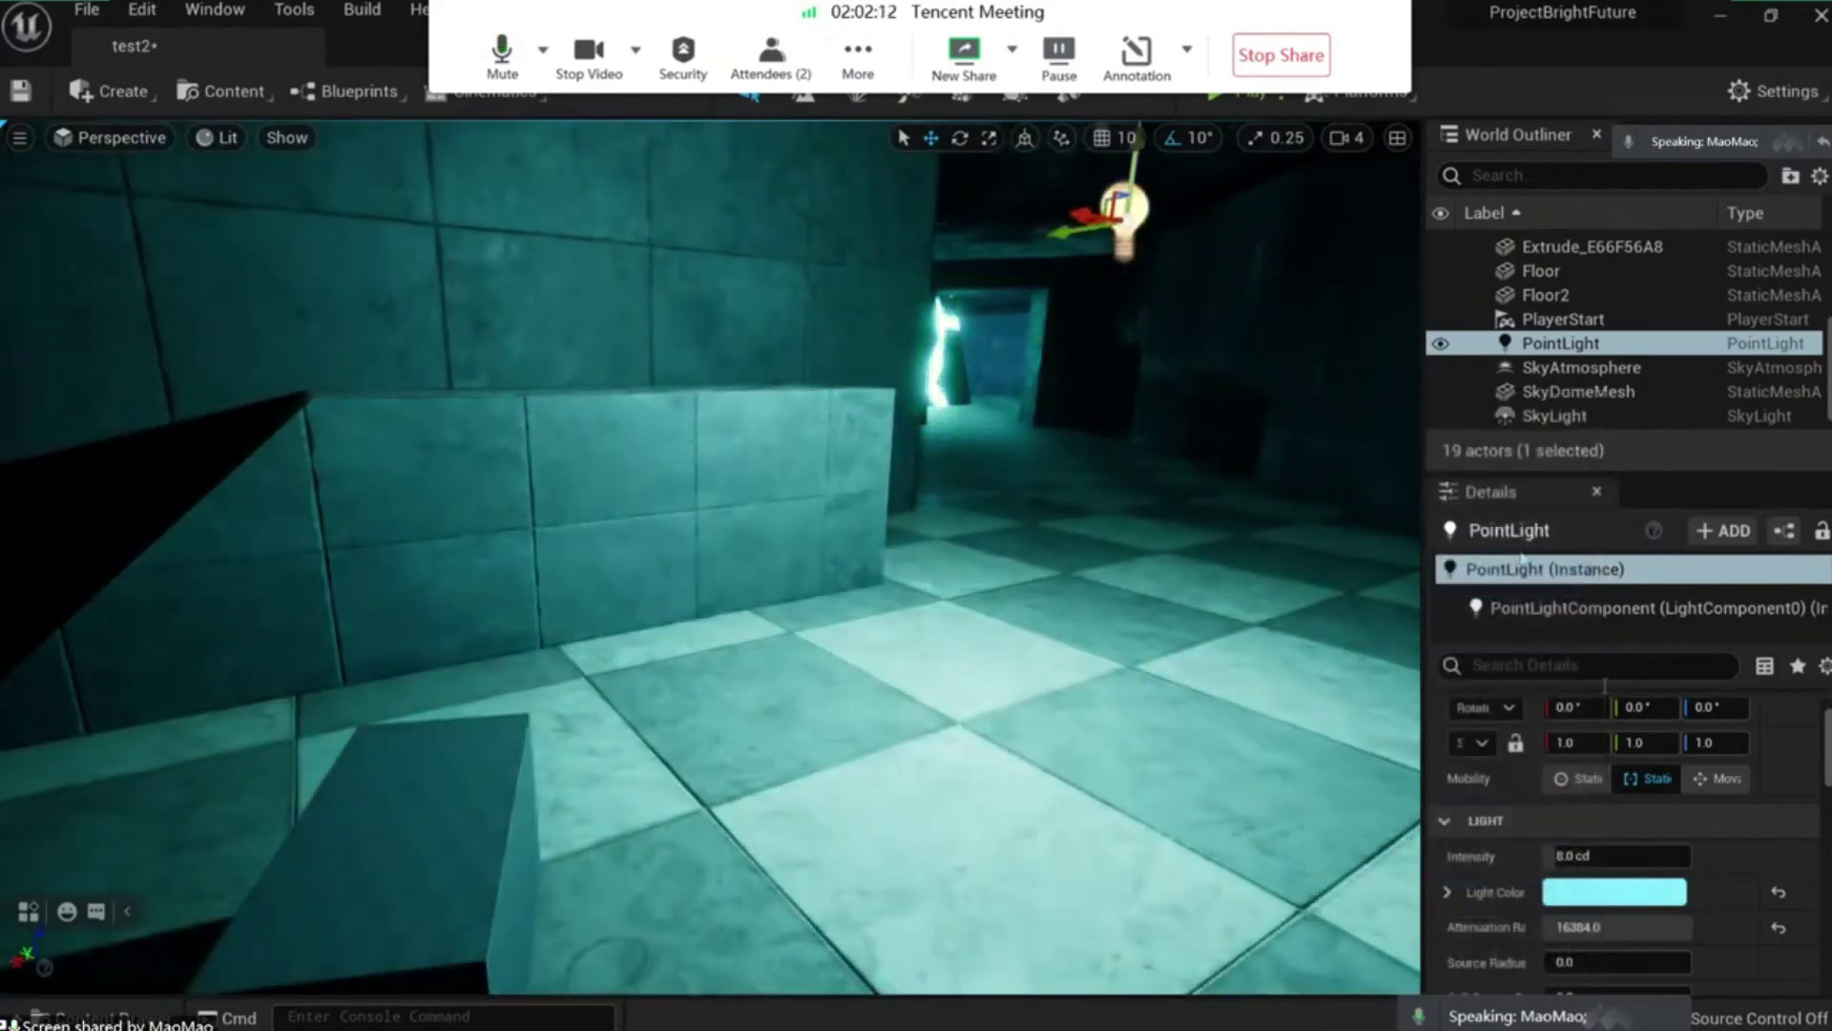
scroll(1641, 916, "down", 1)
left_click_drag(1595, 819, 1631, 819)
right_click_drag(1050, 621, 1050, 620)
Alt-drag the point light to create PointLight2 and move it toward the far corridor end.
right_click_drag(813, 745, 813, 744)
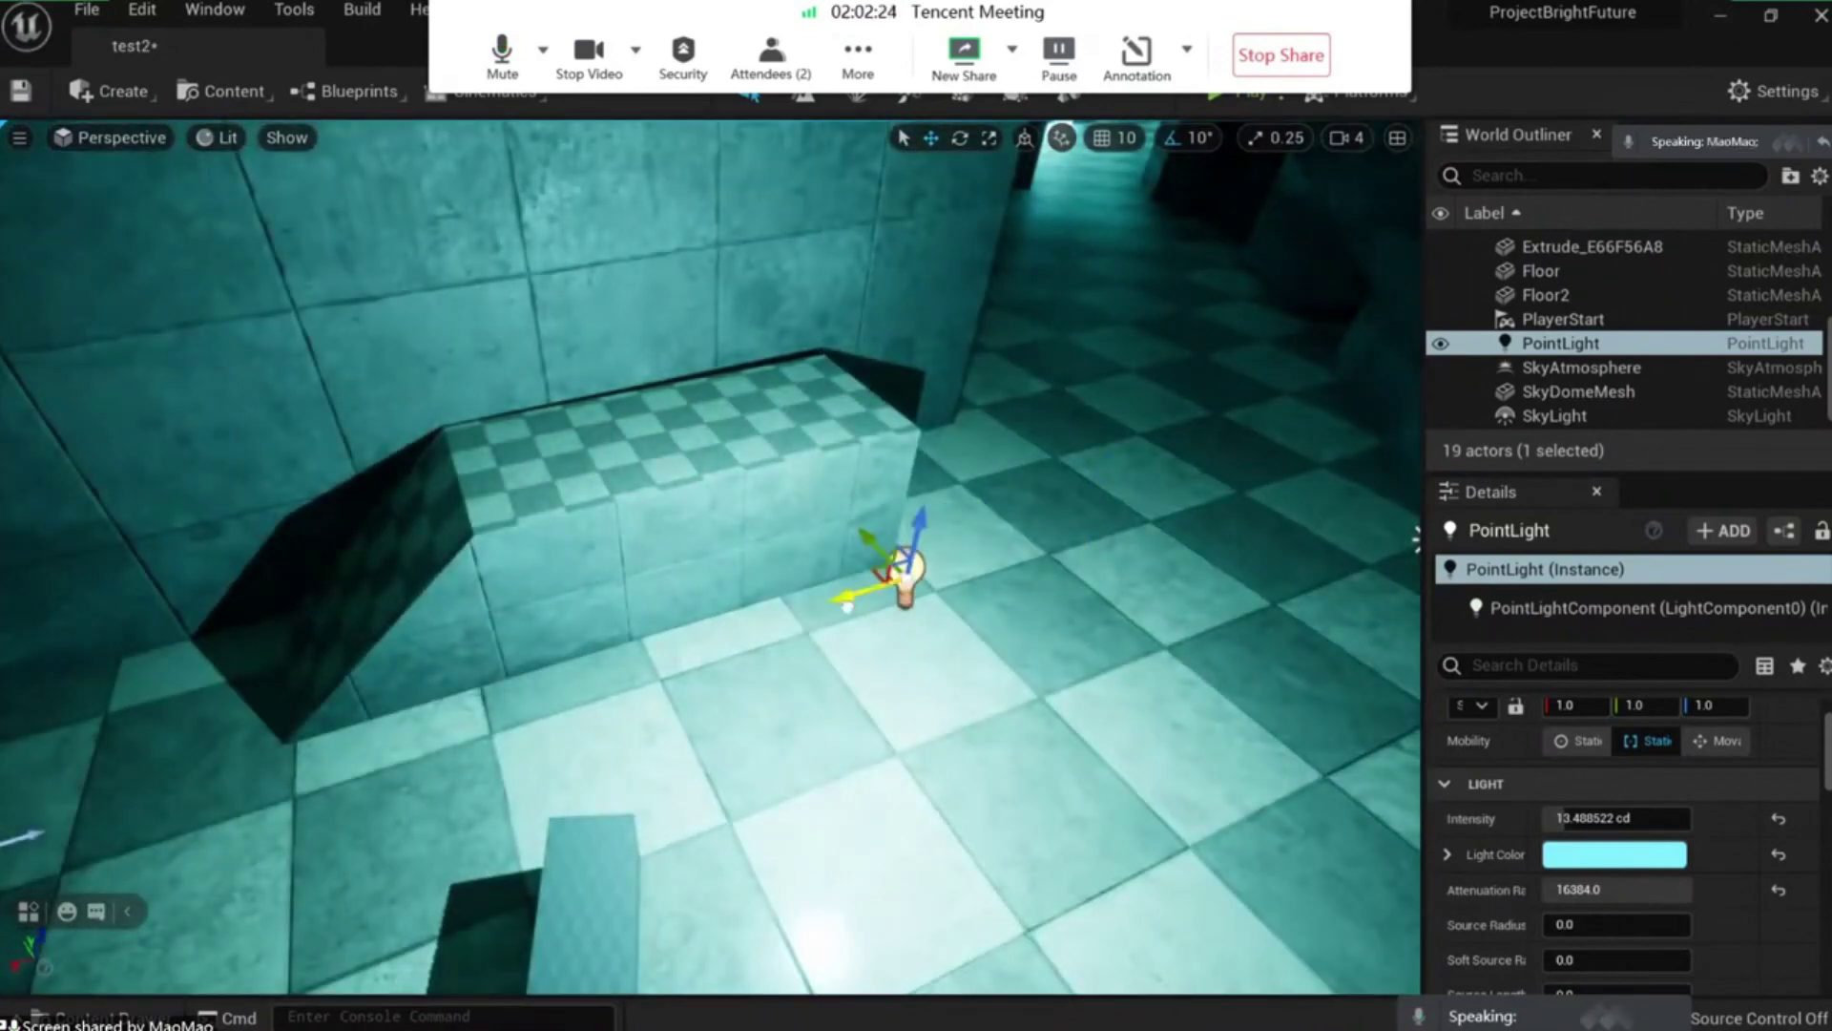
left_click_drag(847, 606, 1300, 408, "alt")
right_click_drag(499, 676, 499, 676)
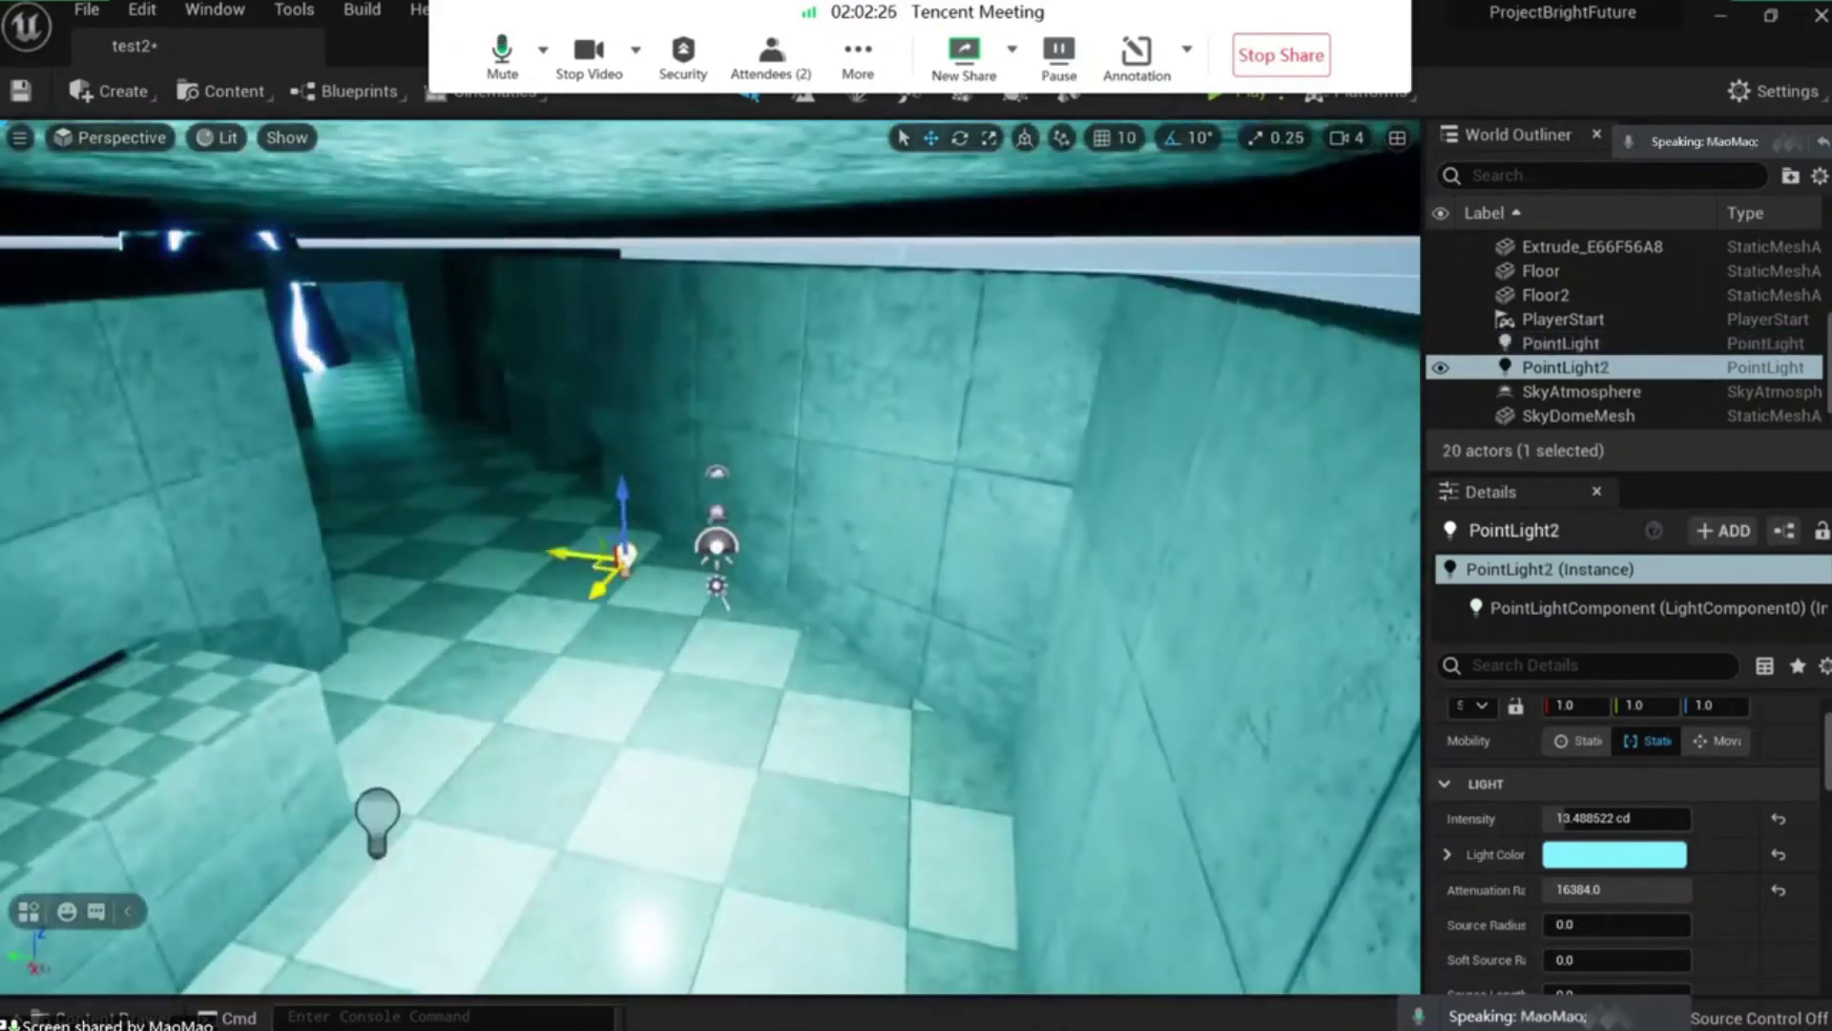
left_click_drag(620, 553, 391, 372)
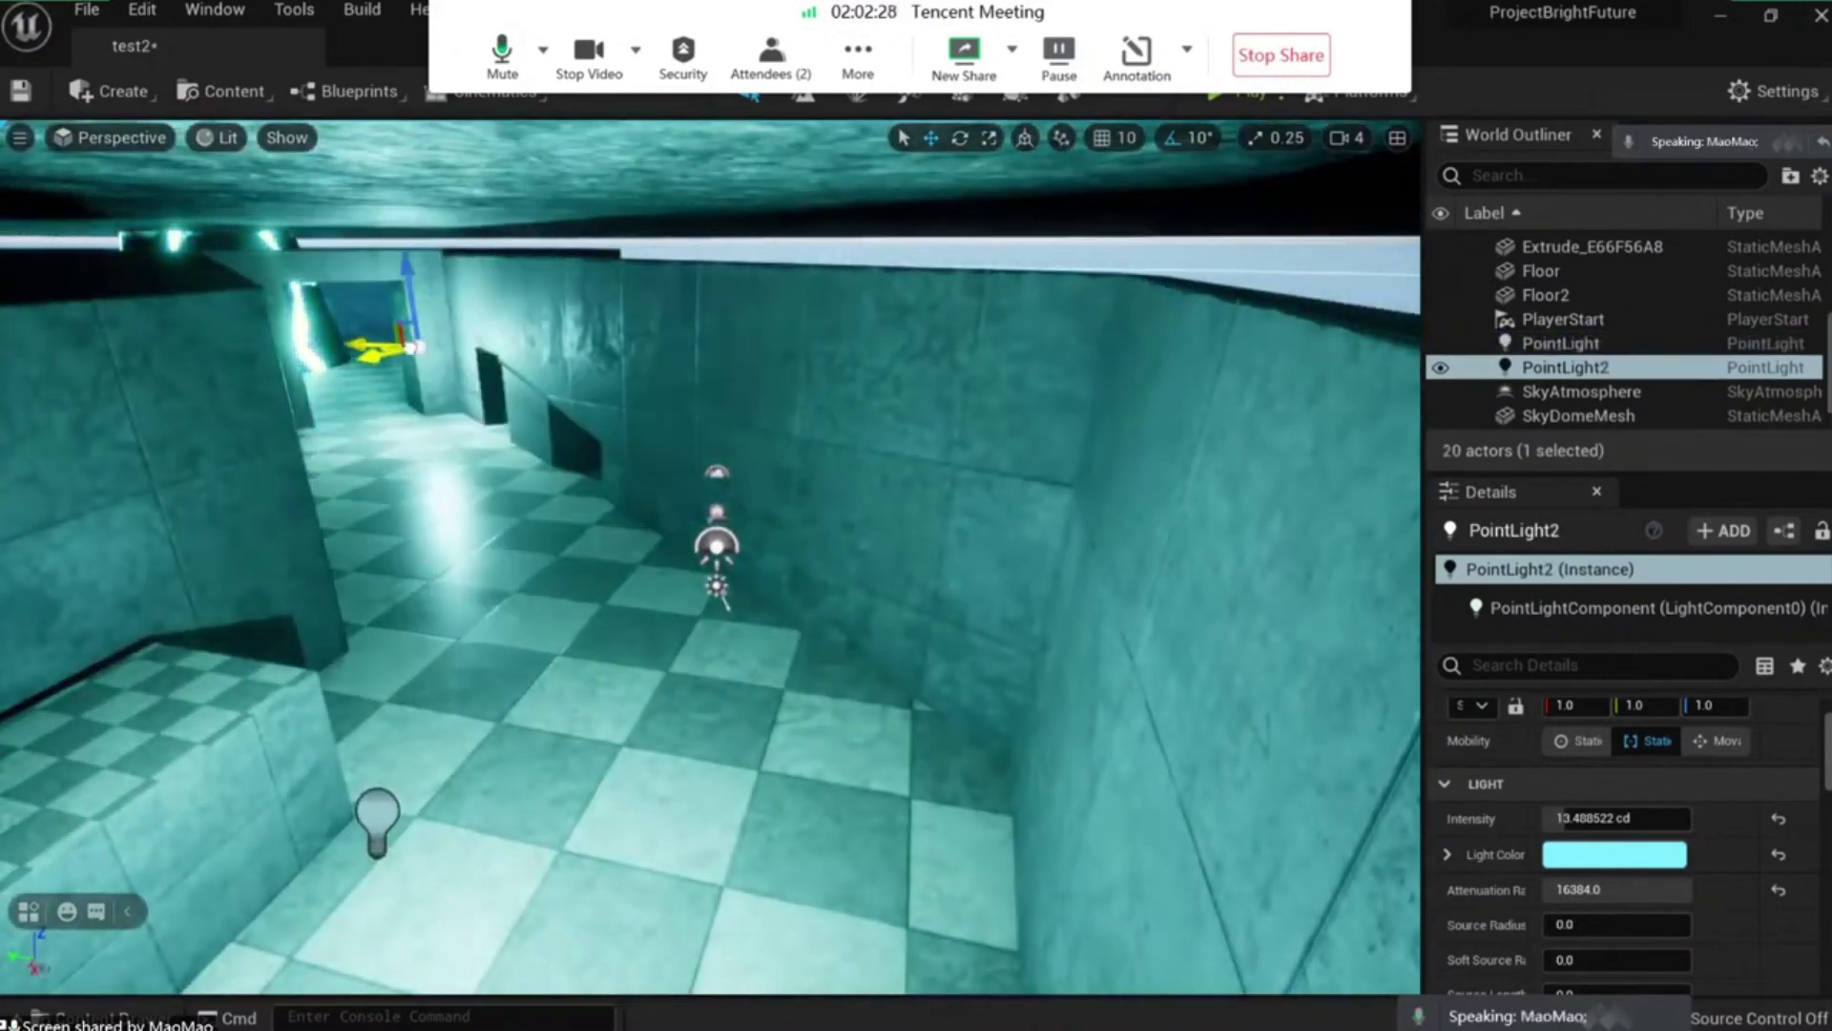
right_click_drag(507, 436, 507, 436)
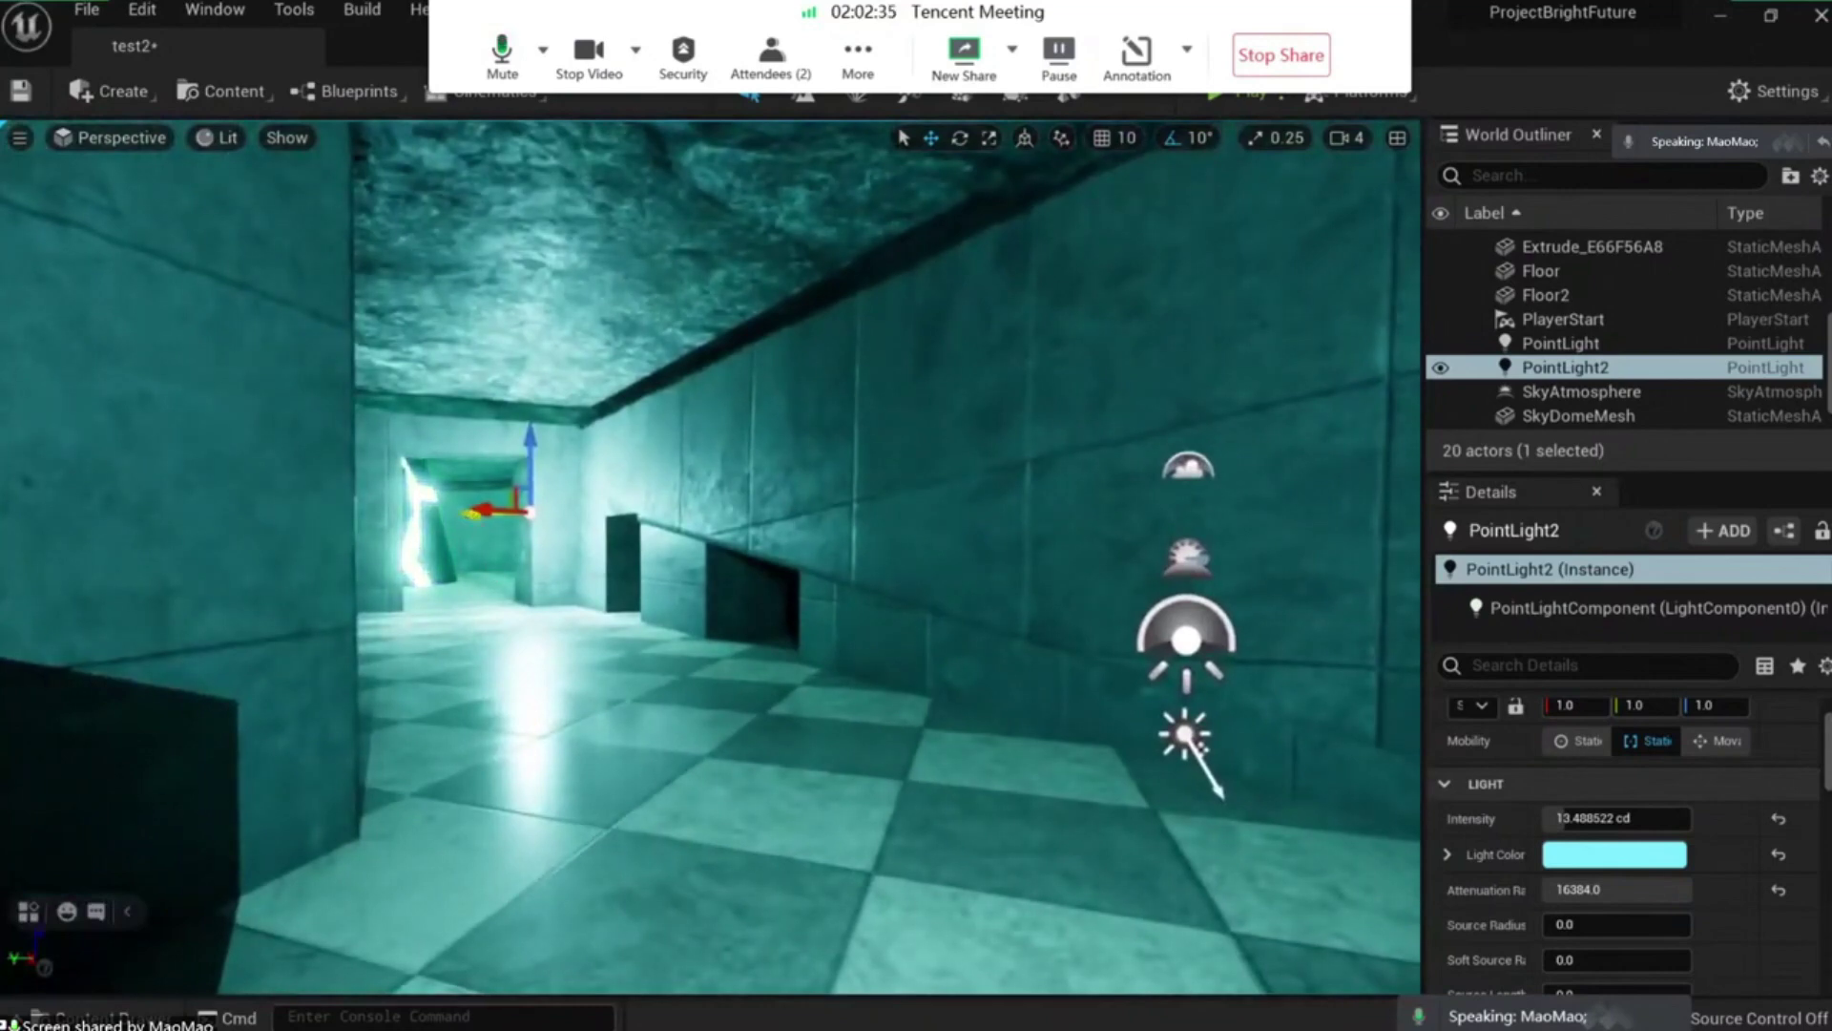
Undo PointLight2's last two moves with Ctrl+Z.
key("ctrl+z")
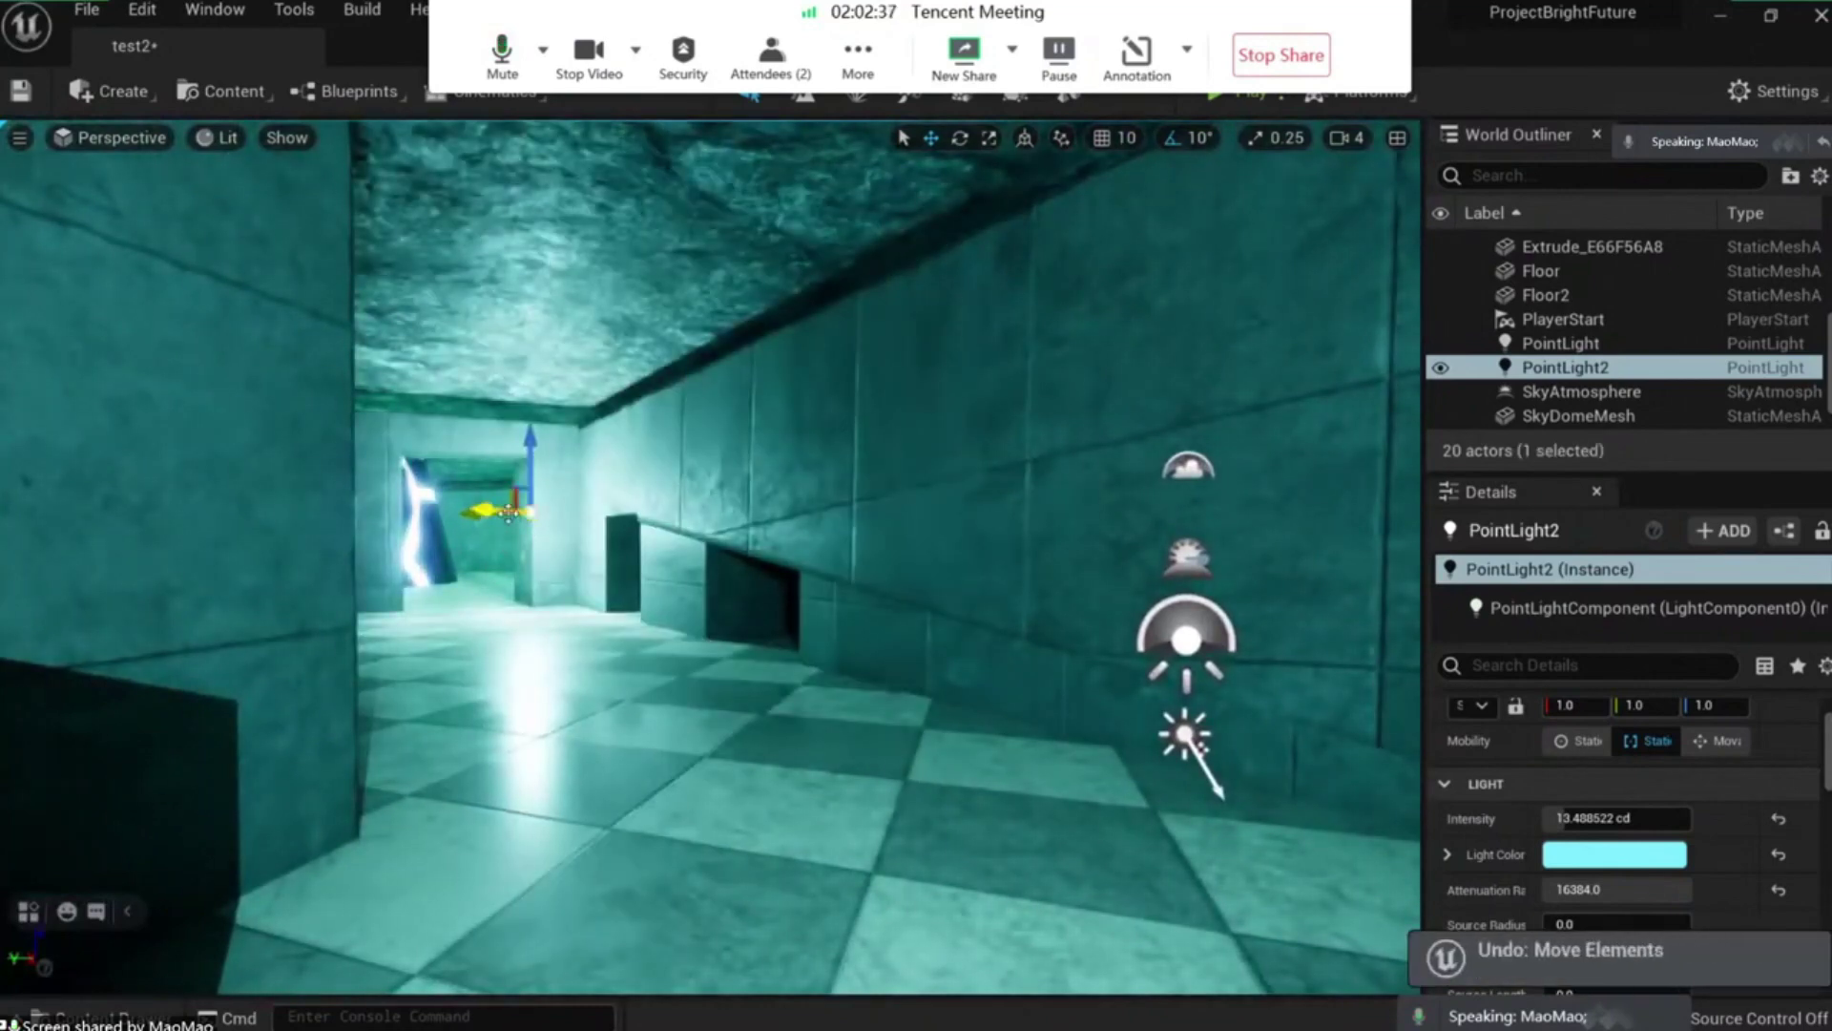
right_click_drag(552, 500, 551, 500)
right_click_drag(736, 462, 736, 462)
right_click_drag(1055, 822, 1056, 822)
key("ctrl+z")
Nudge the original PointLight to a new corridor spot, then fly the view down the corridor.
left_click(1218, 312)
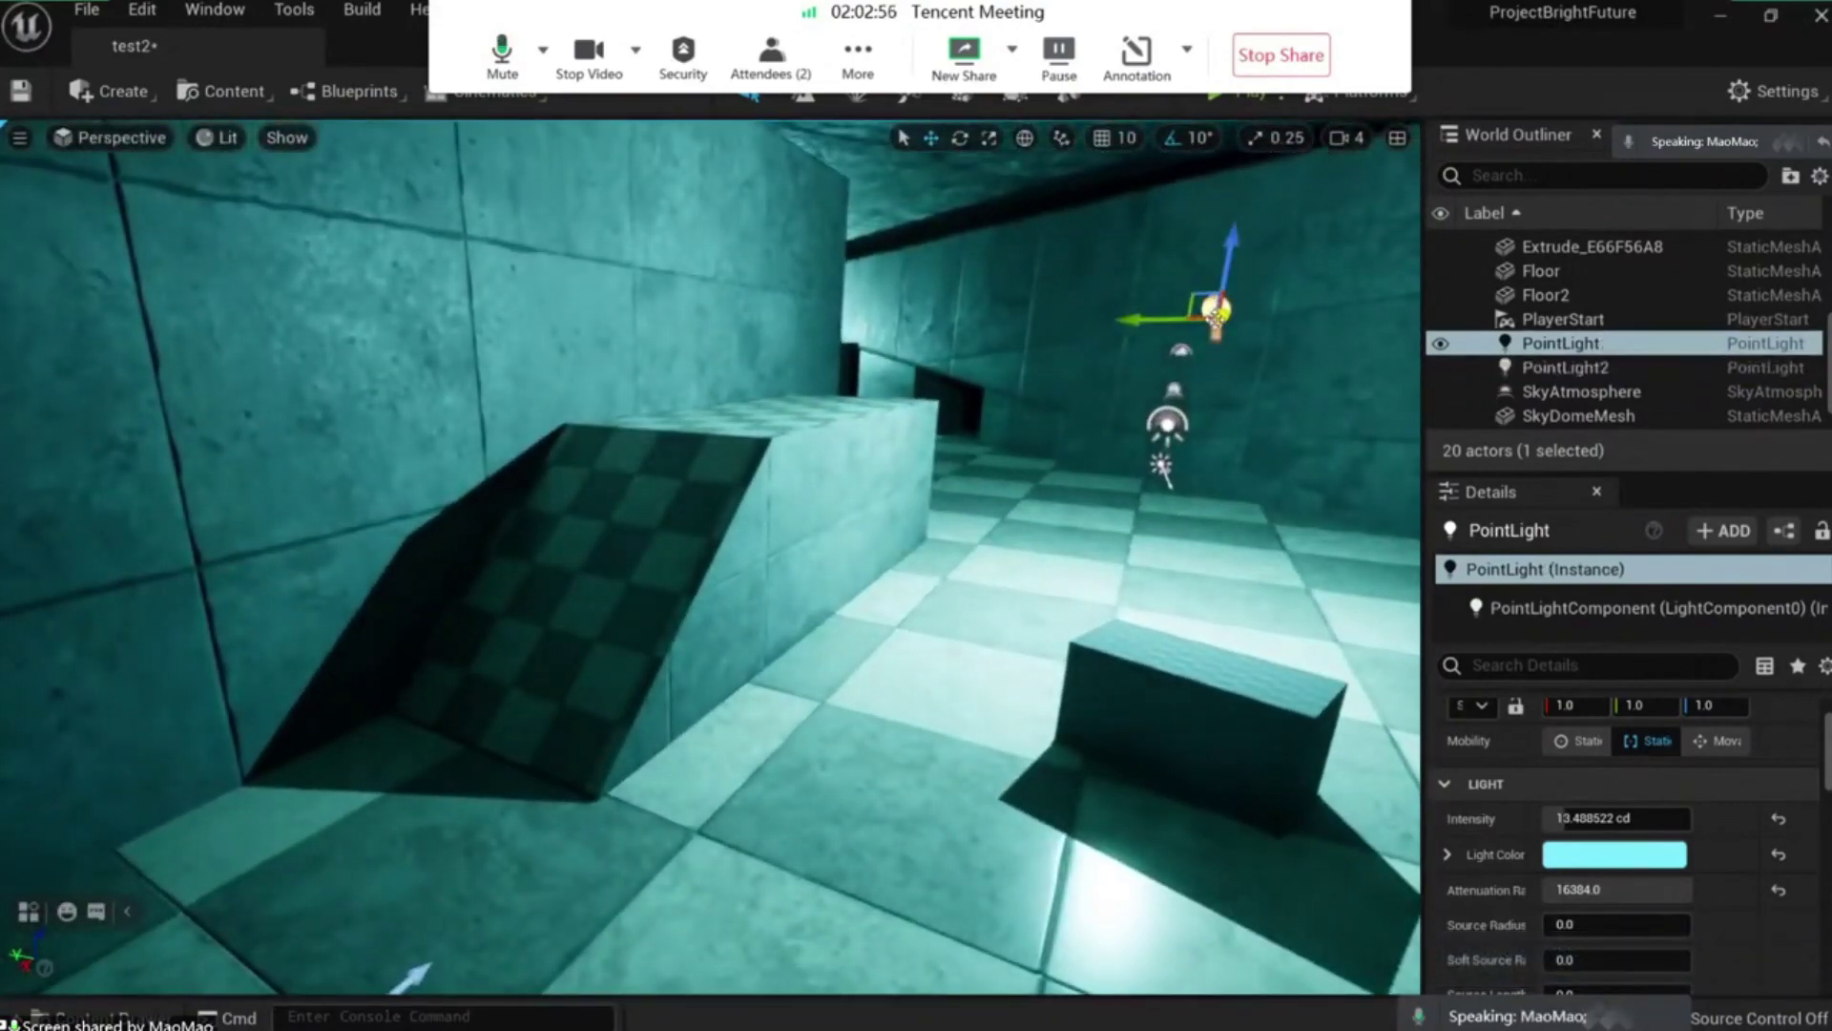
mouse_move(1216, 313)
left_mouse_down()
mouse_move(1184, 317)
mouse_move(1228, 298)
mouse_move(1222, 318)
left_mouse_up()
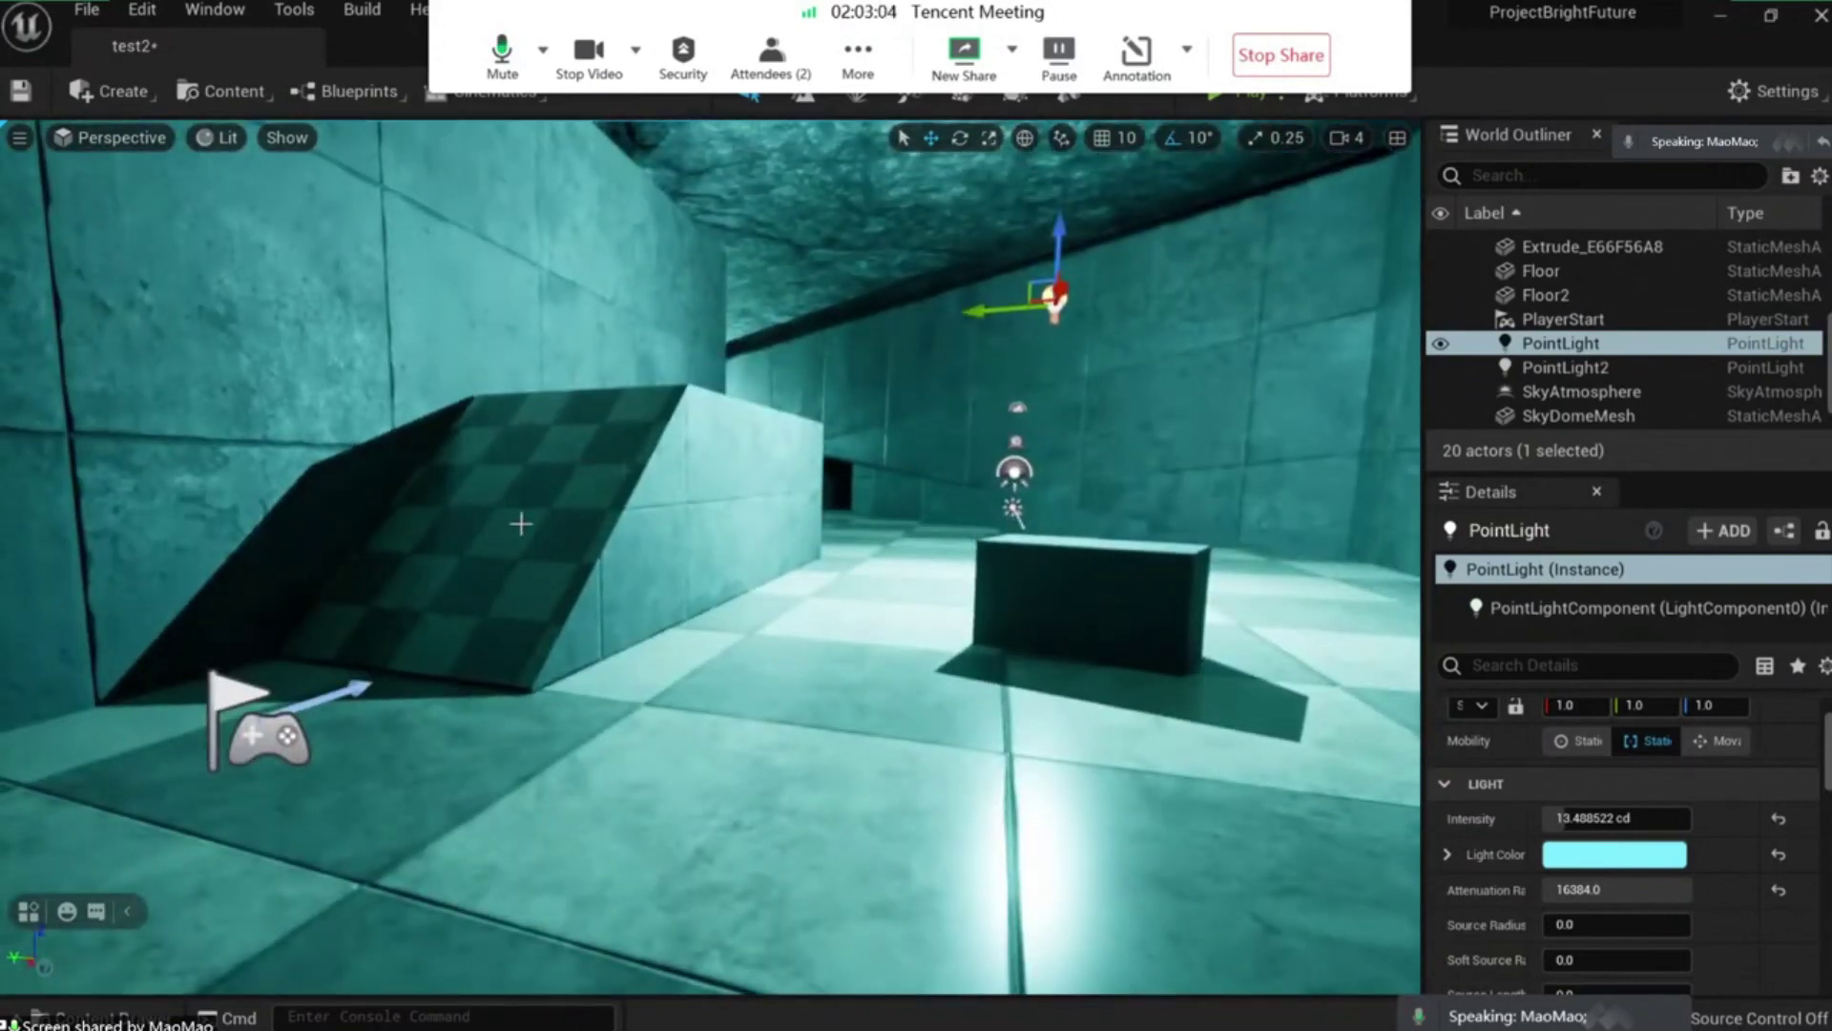
left_click(563, 503)
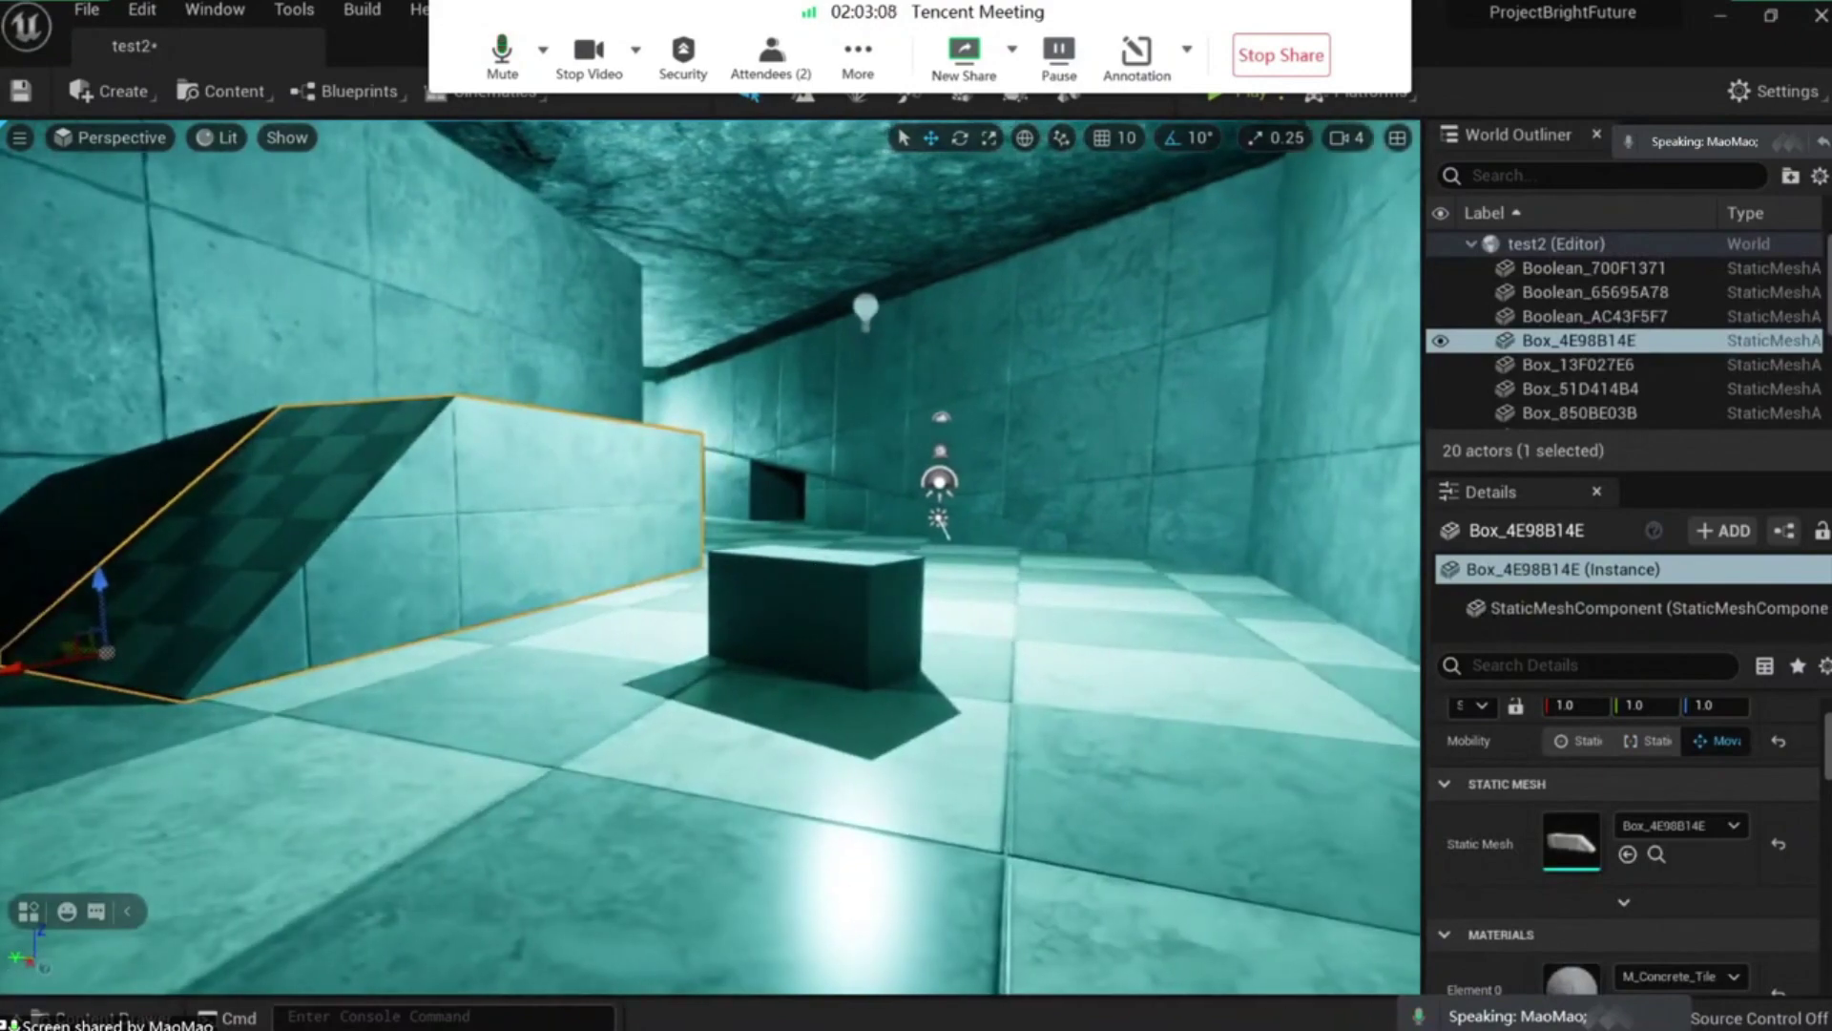
right_click_drag(875, 652, 876, 652)
key("w")
left_click(821, 548)
key("Escape")
Alt-drag a copy of PointLight2 to the glowing side doorway, creating PointLight3.
right_click_drag(624, 611, 624, 611)
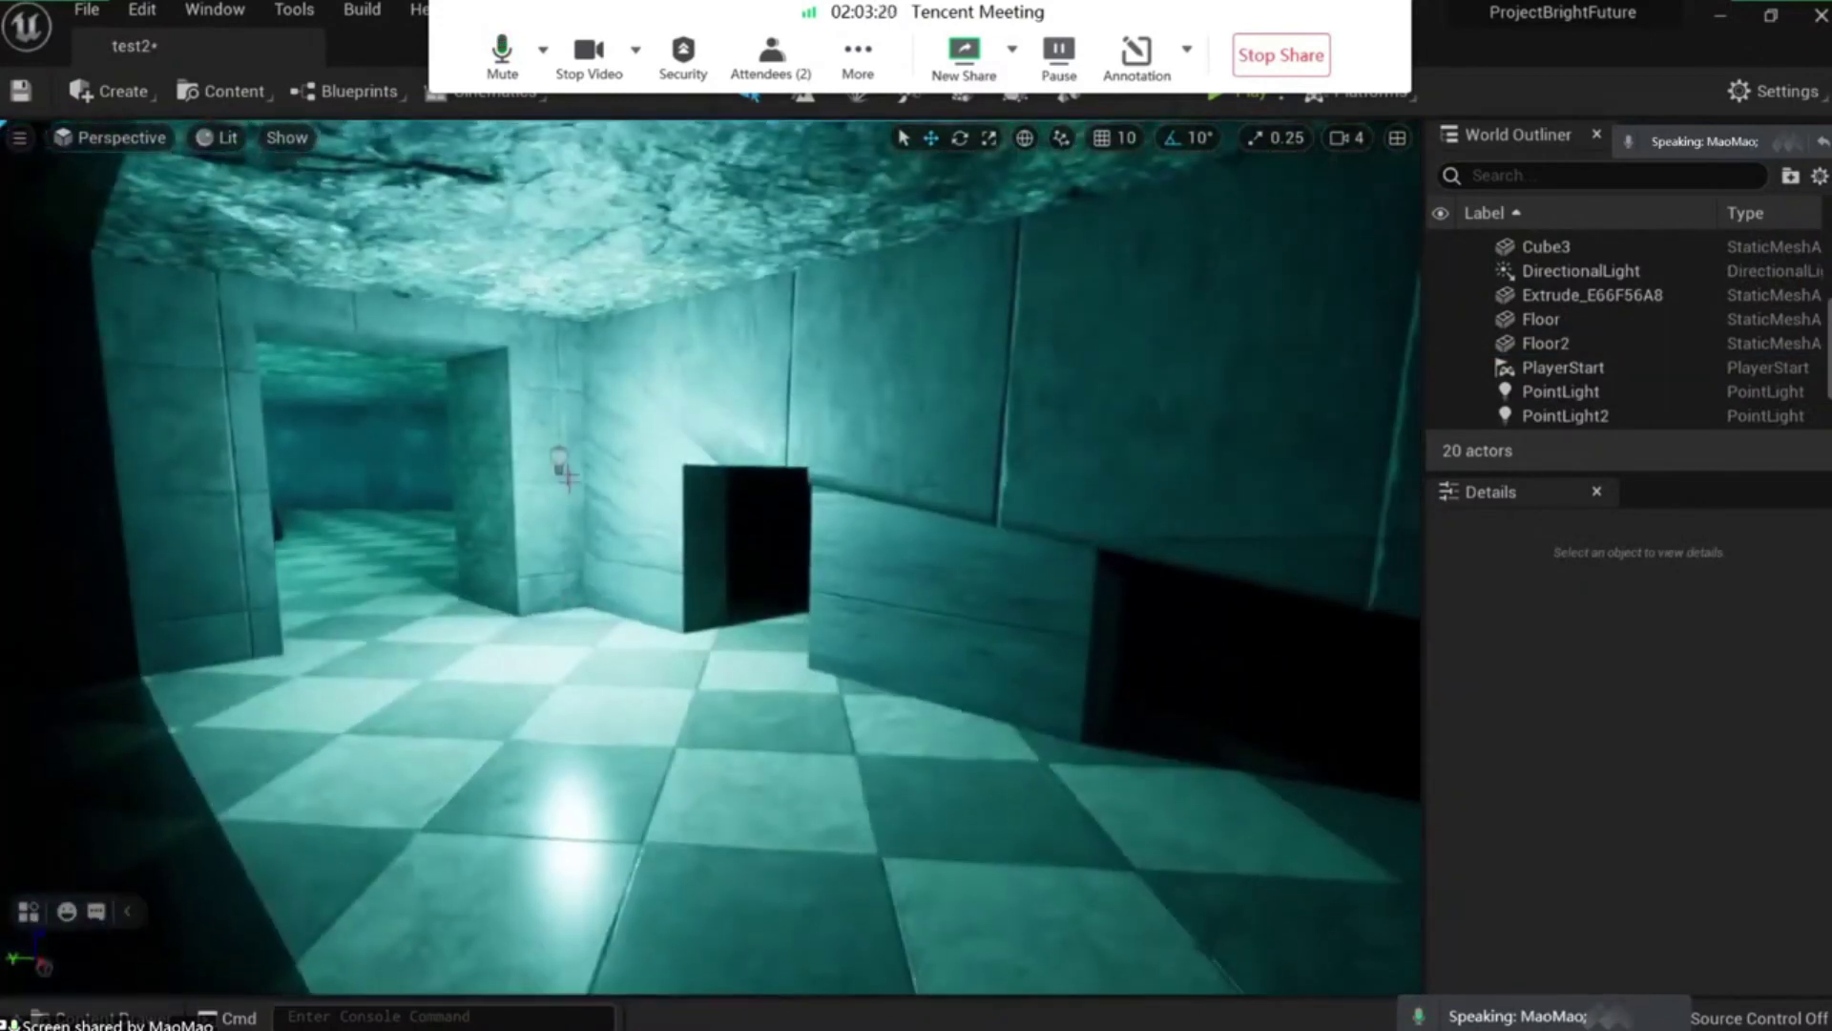
left_click(558, 441)
right_click_drag(559, 441, 558, 441)
key("Escape")
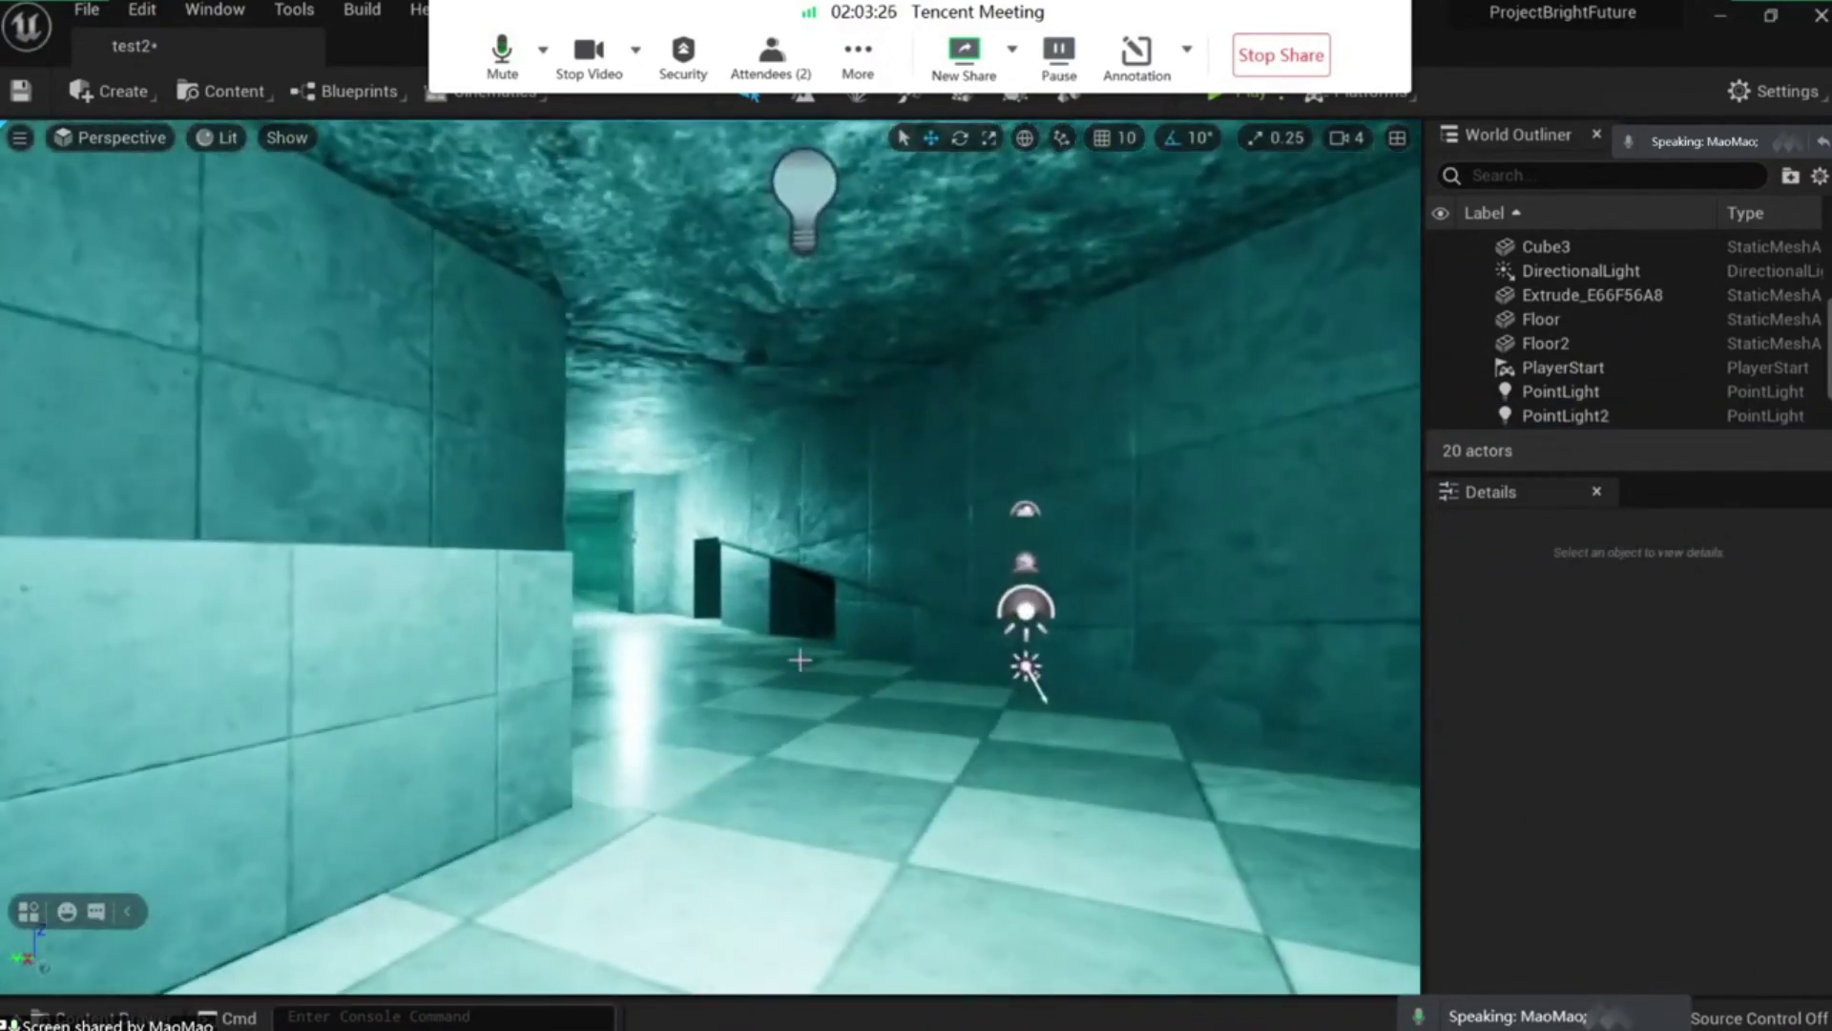
right_click_drag(800, 660, 860, 641)
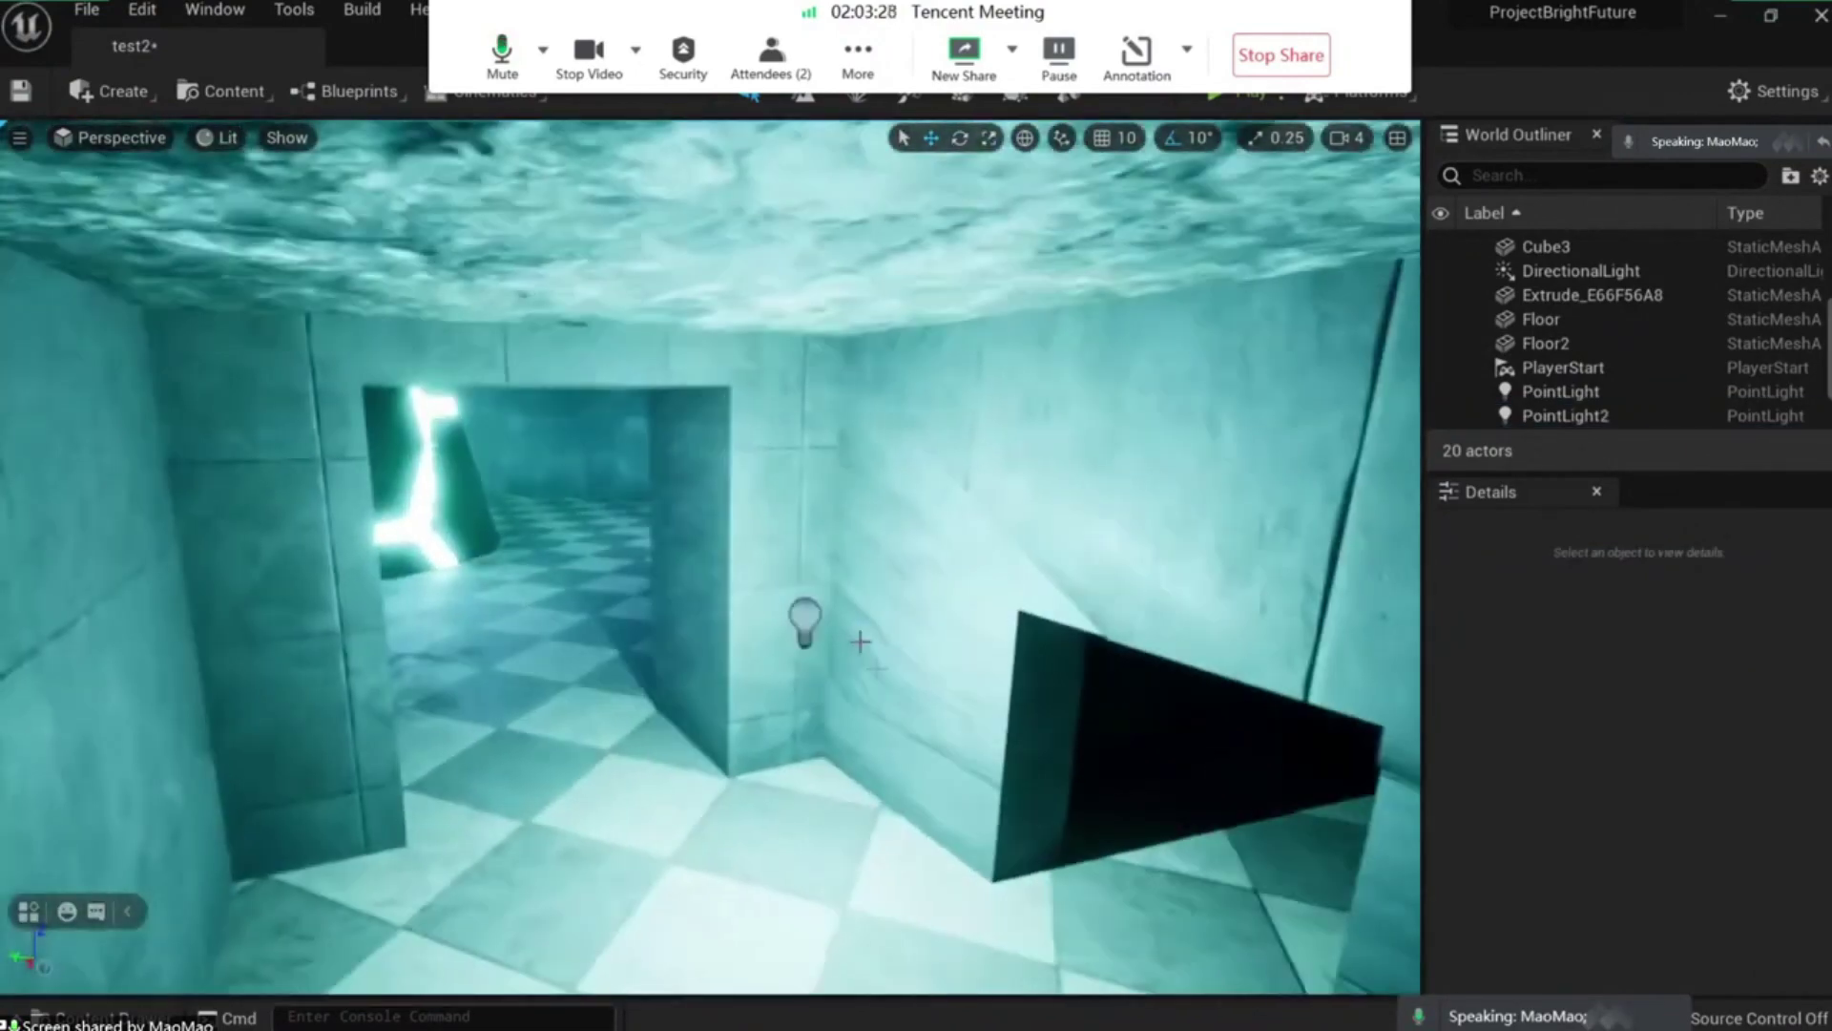
left_click(804, 622)
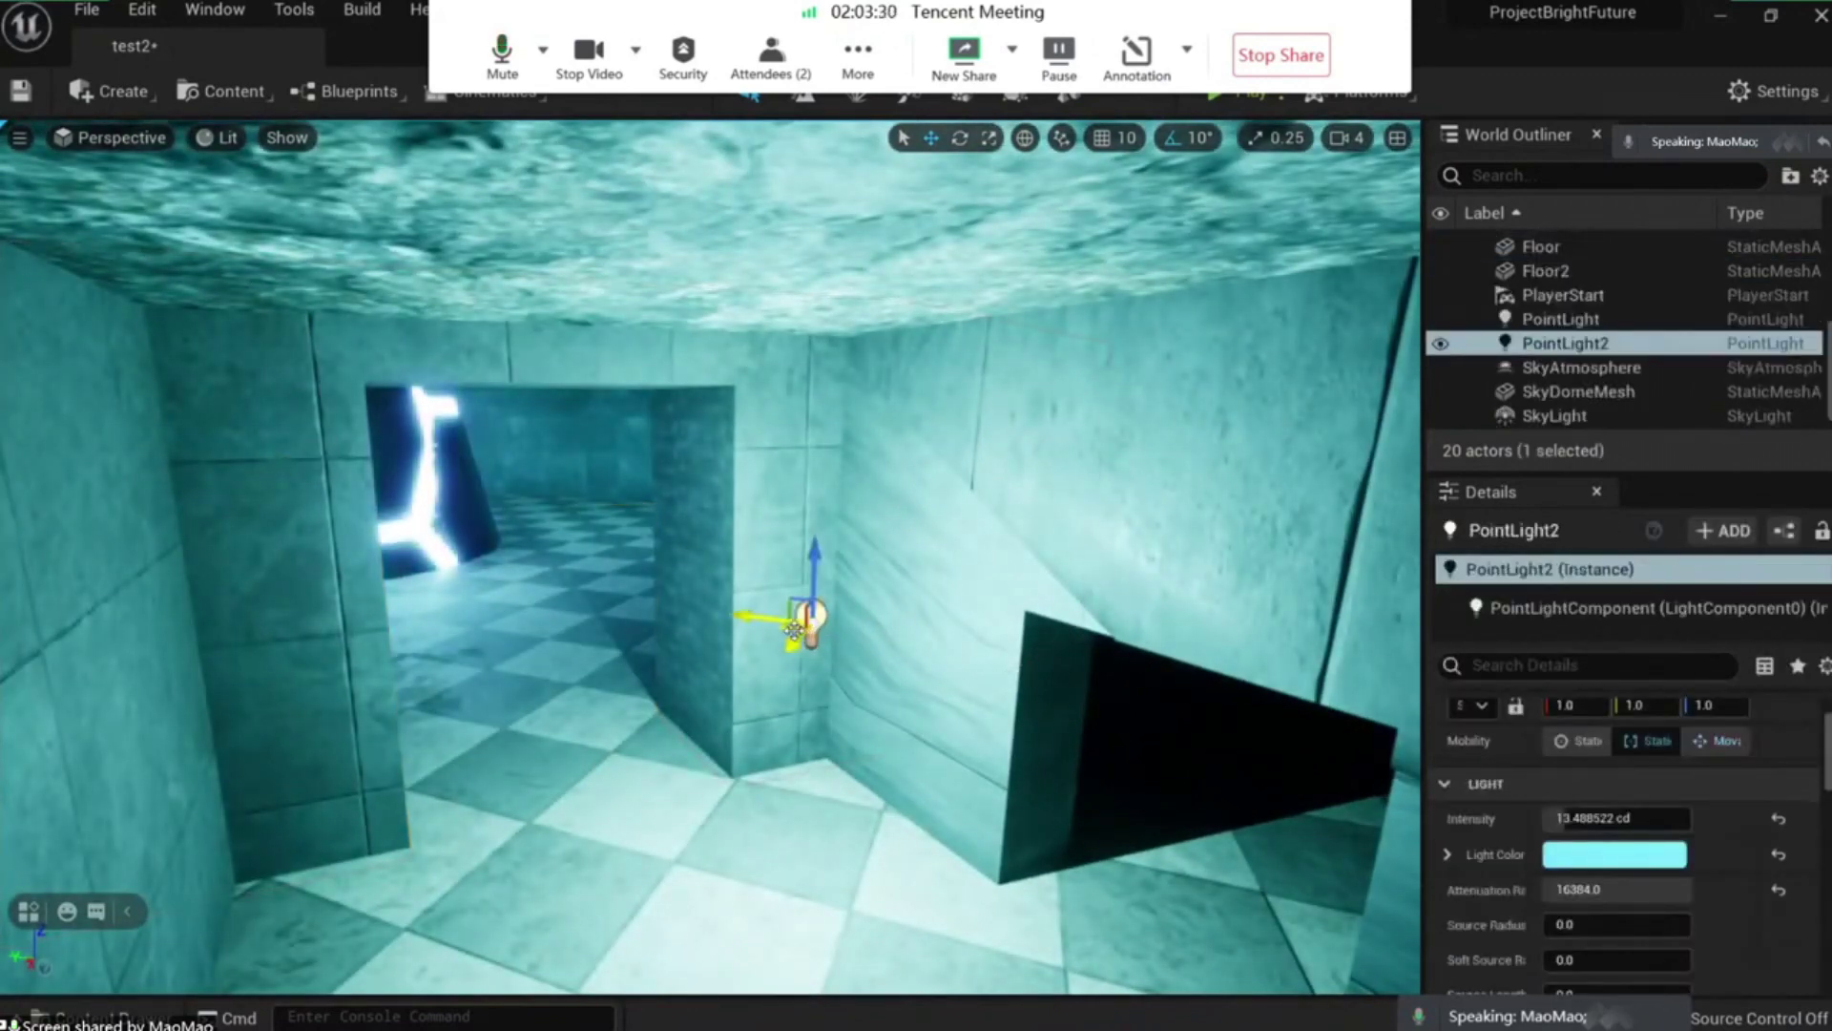
left_click_drag(794, 630, 472, 469, "alt")
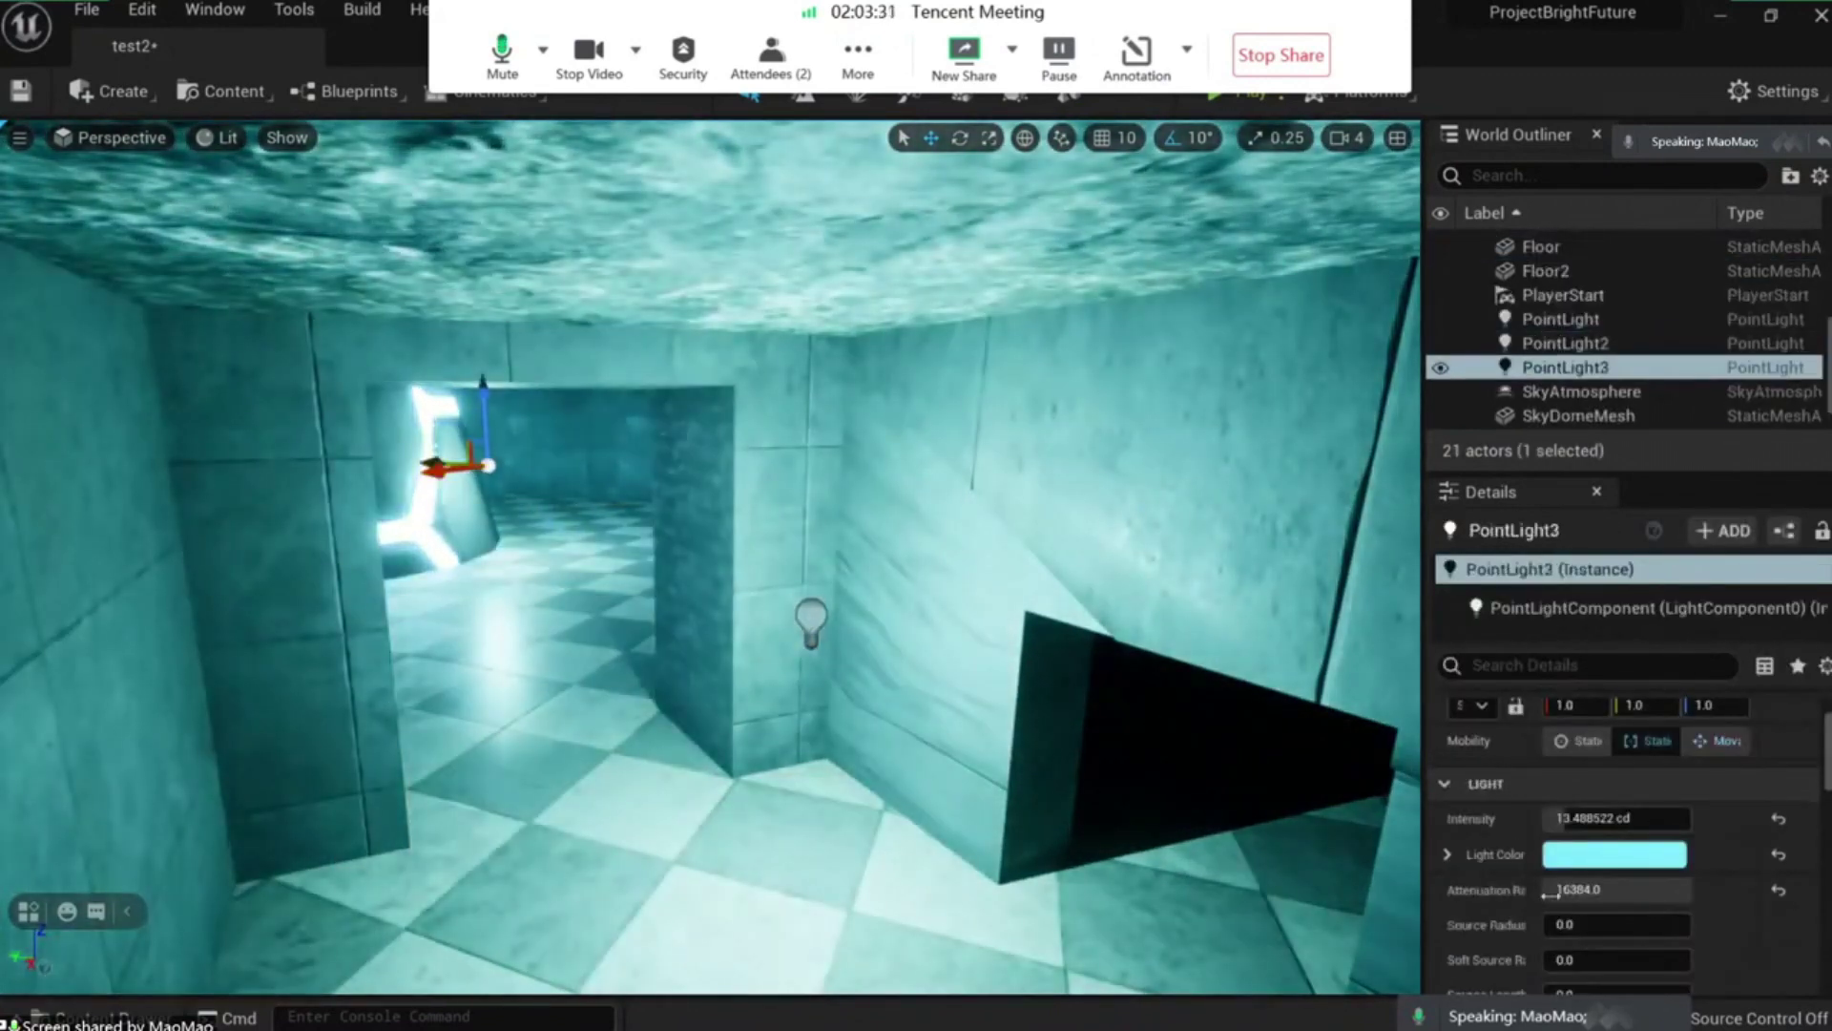
left_click(1589, 859)
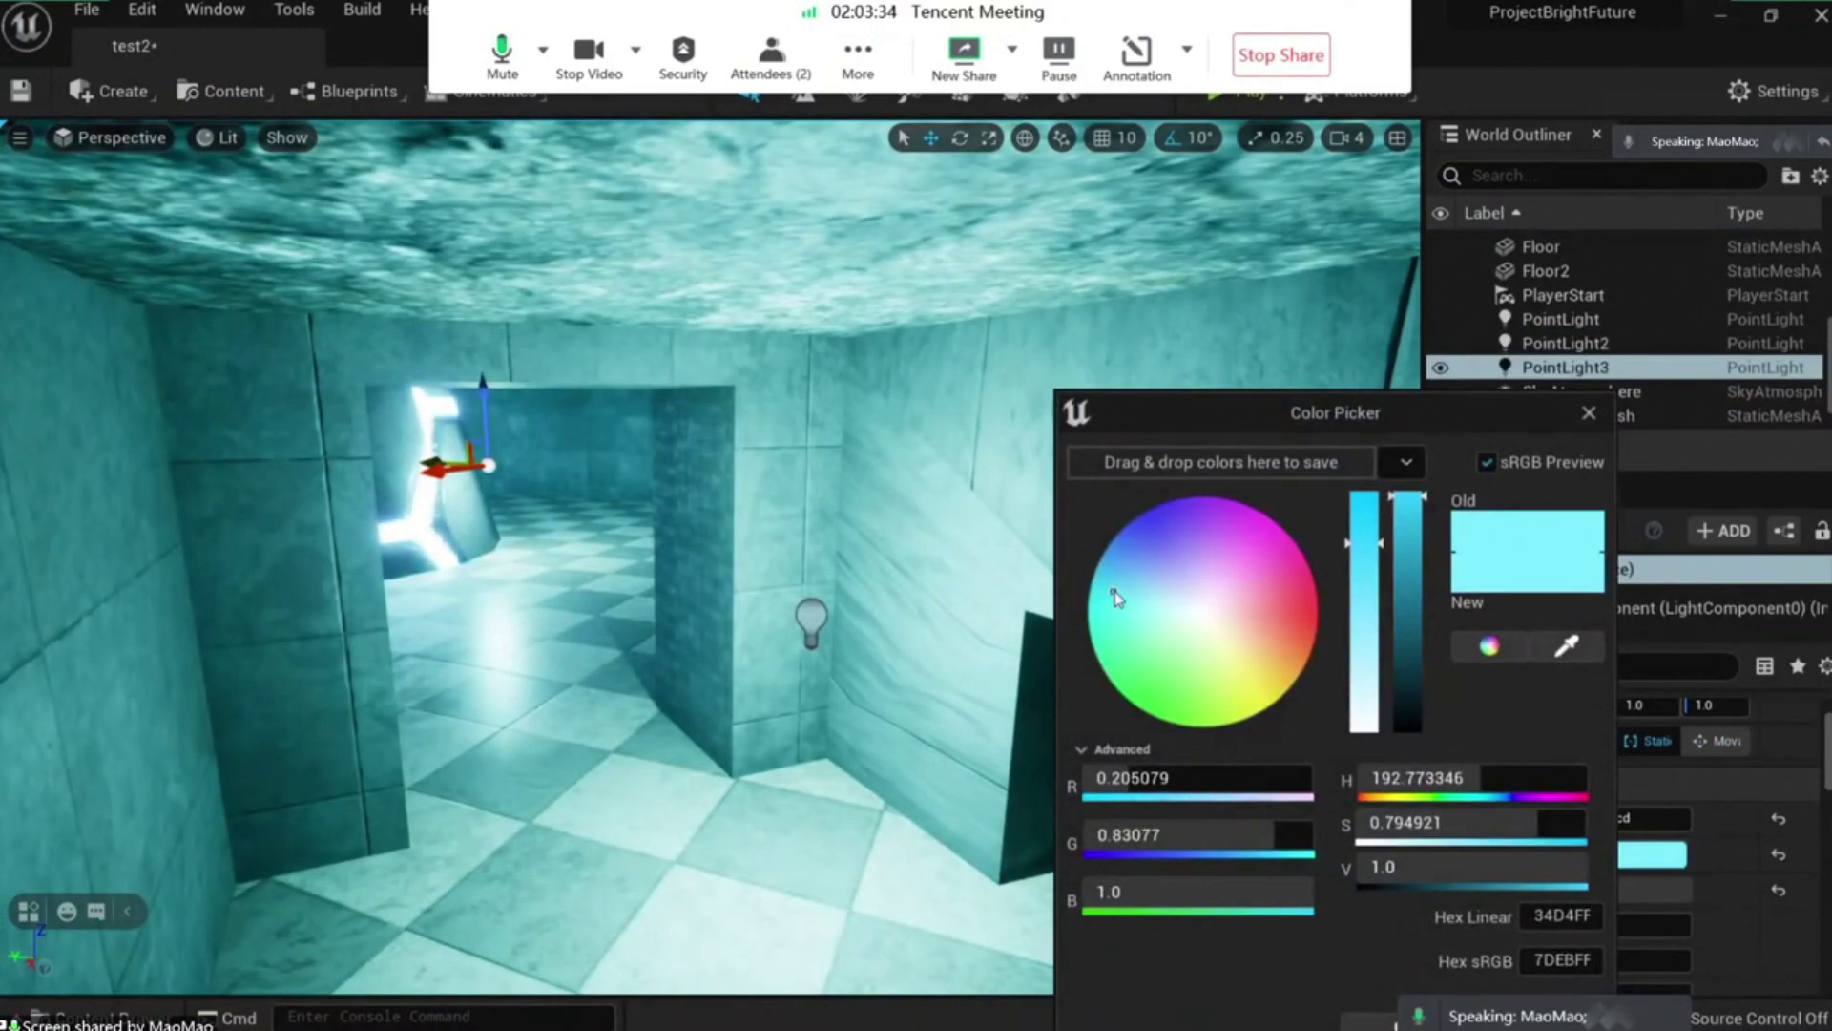
Change PointLight3's colour from cyan to orange.
left_click_drag(1122, 603, 1325, 665)
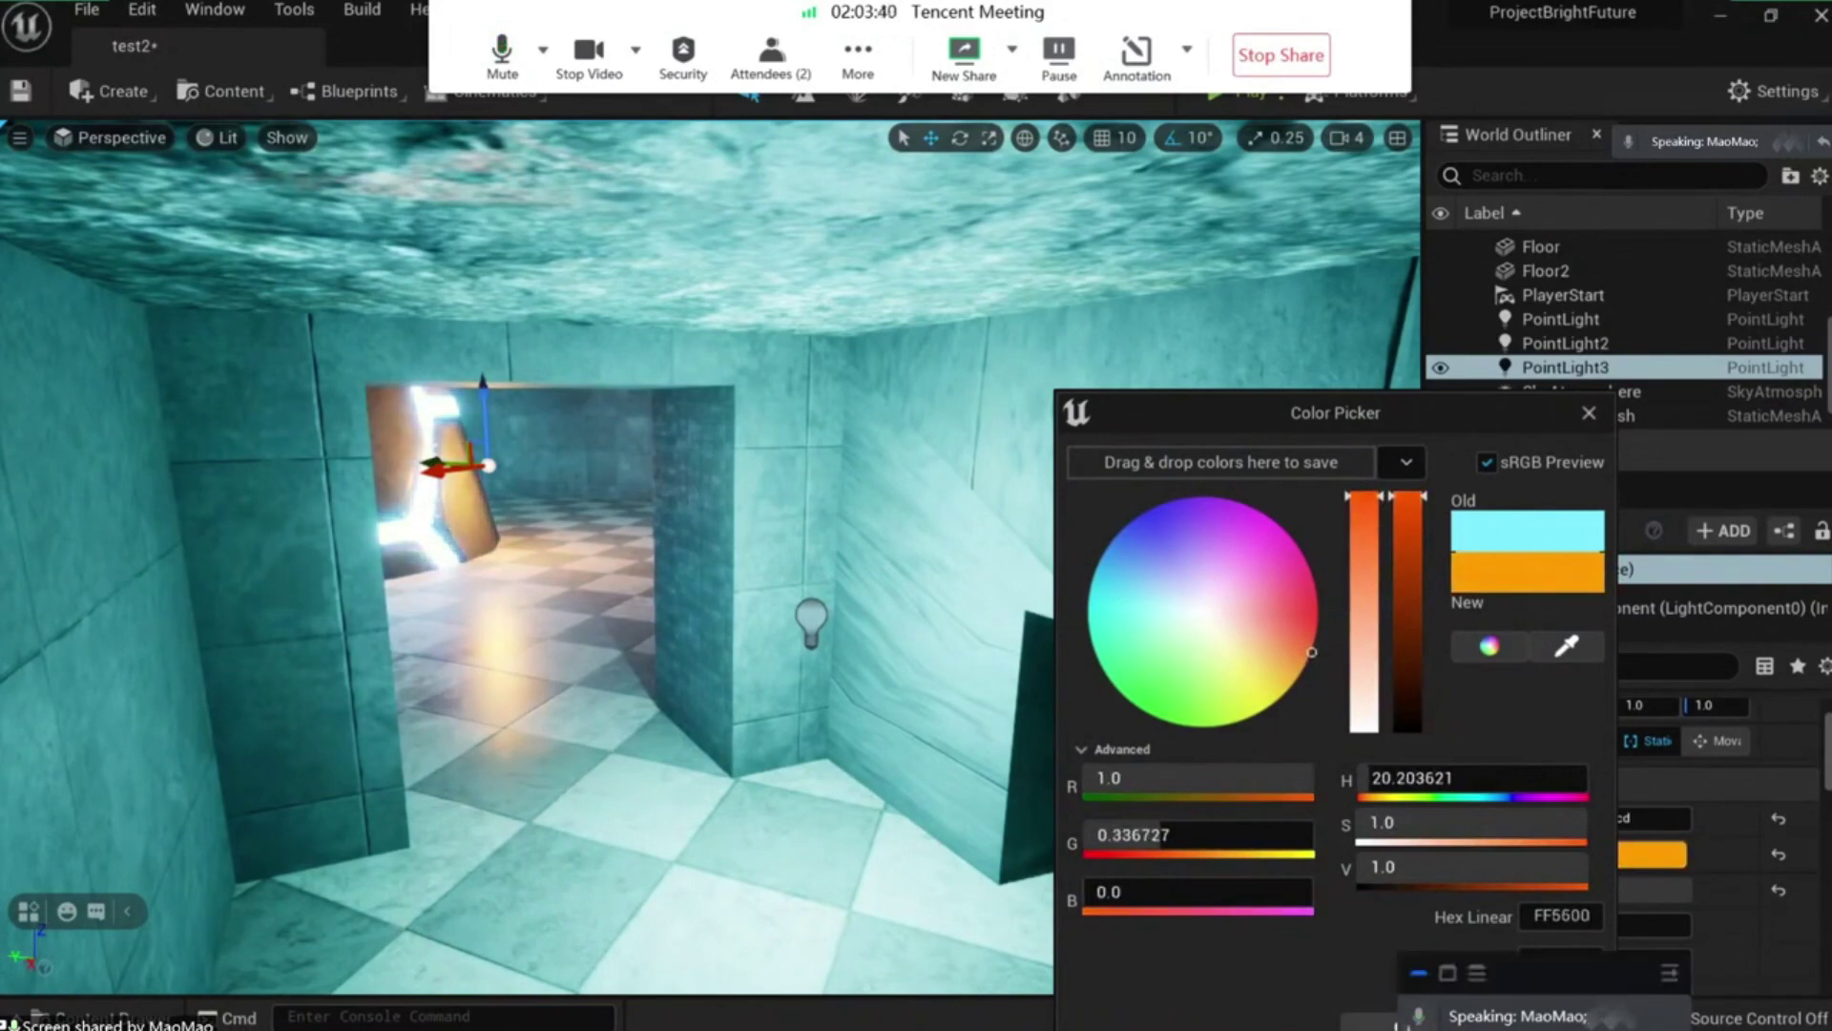
left_click(1369, 1020)
right_click_drag(593, 550, 338, 329)
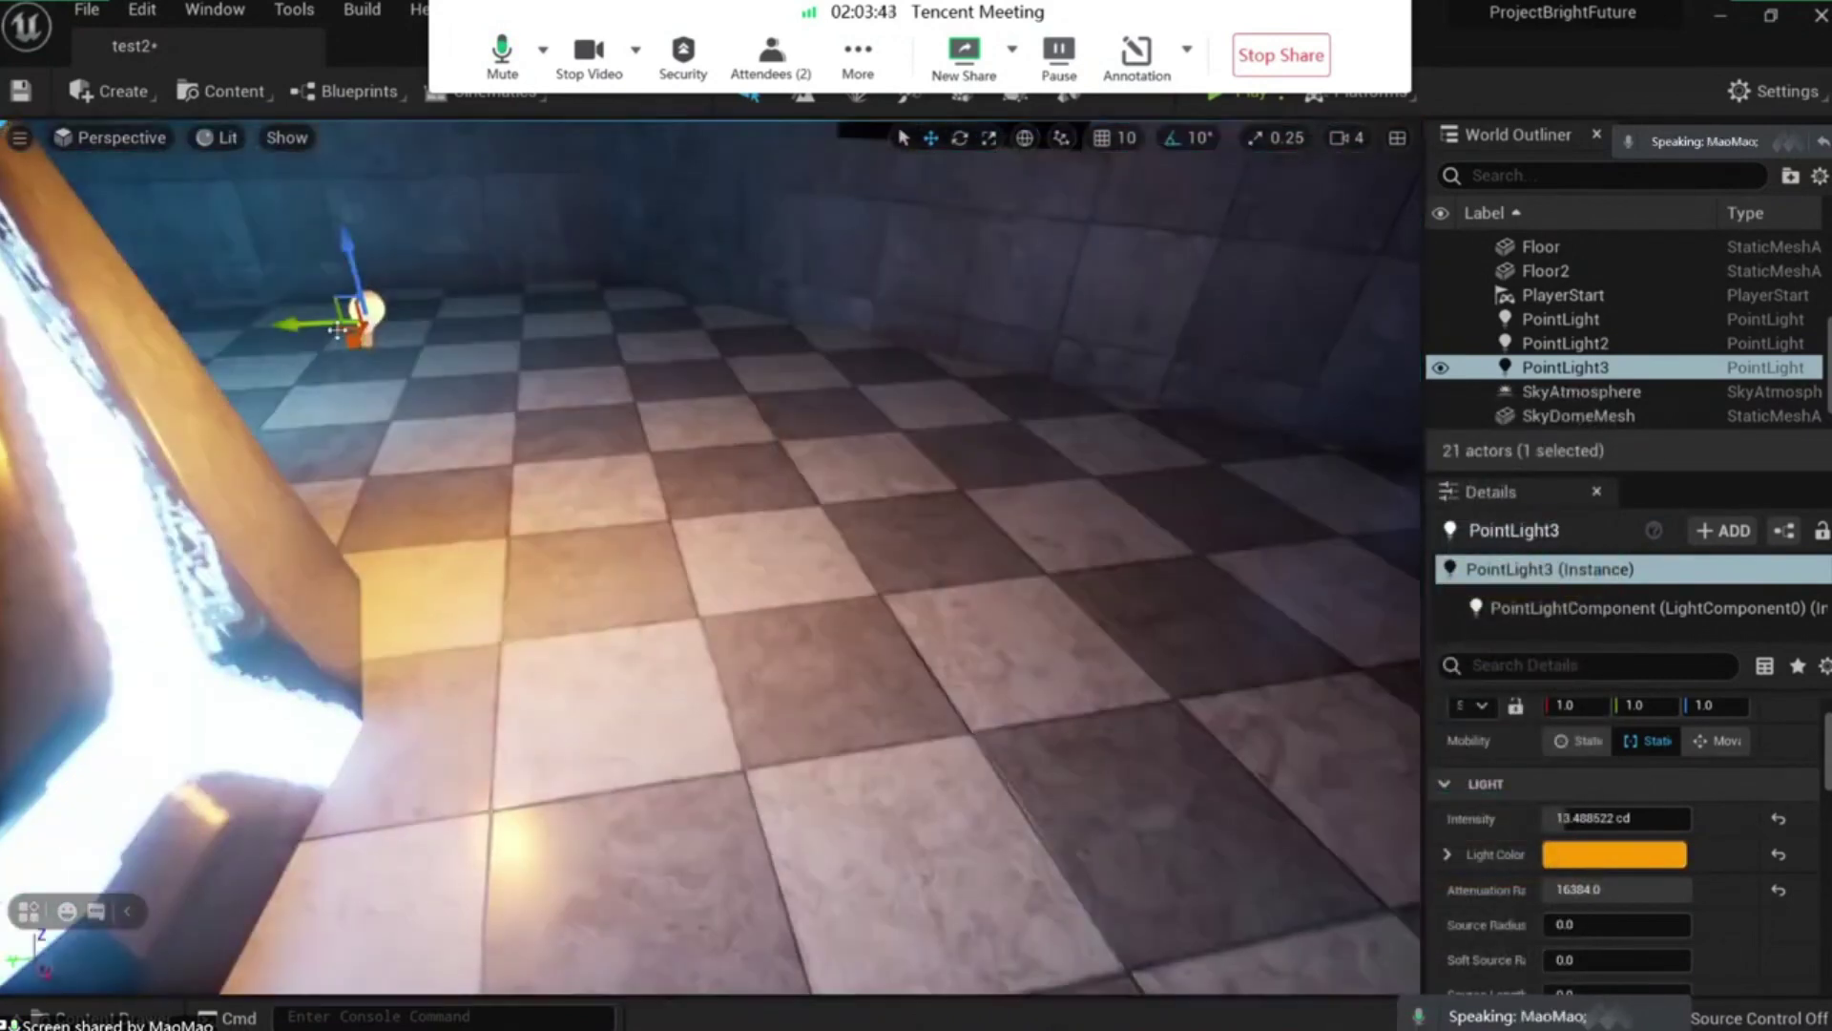
Move PointLight3 across the floor into the room and set its intensity to 51.376495 cd.
left_click_drag(338, 329, 1000, 578)
mouse_move(1613, 818)
left_mouse_down()
mouse_move(1649, 818)
mouse_move(1622, 818)
left_mouse_up()
right_click_drag(726, 535, 718, 598)
right_click(711, 586)
Select the cone mesh and clear its material.
key("Escape")
left_click(737, 597)
key("Escape")
left_click(746, 684)
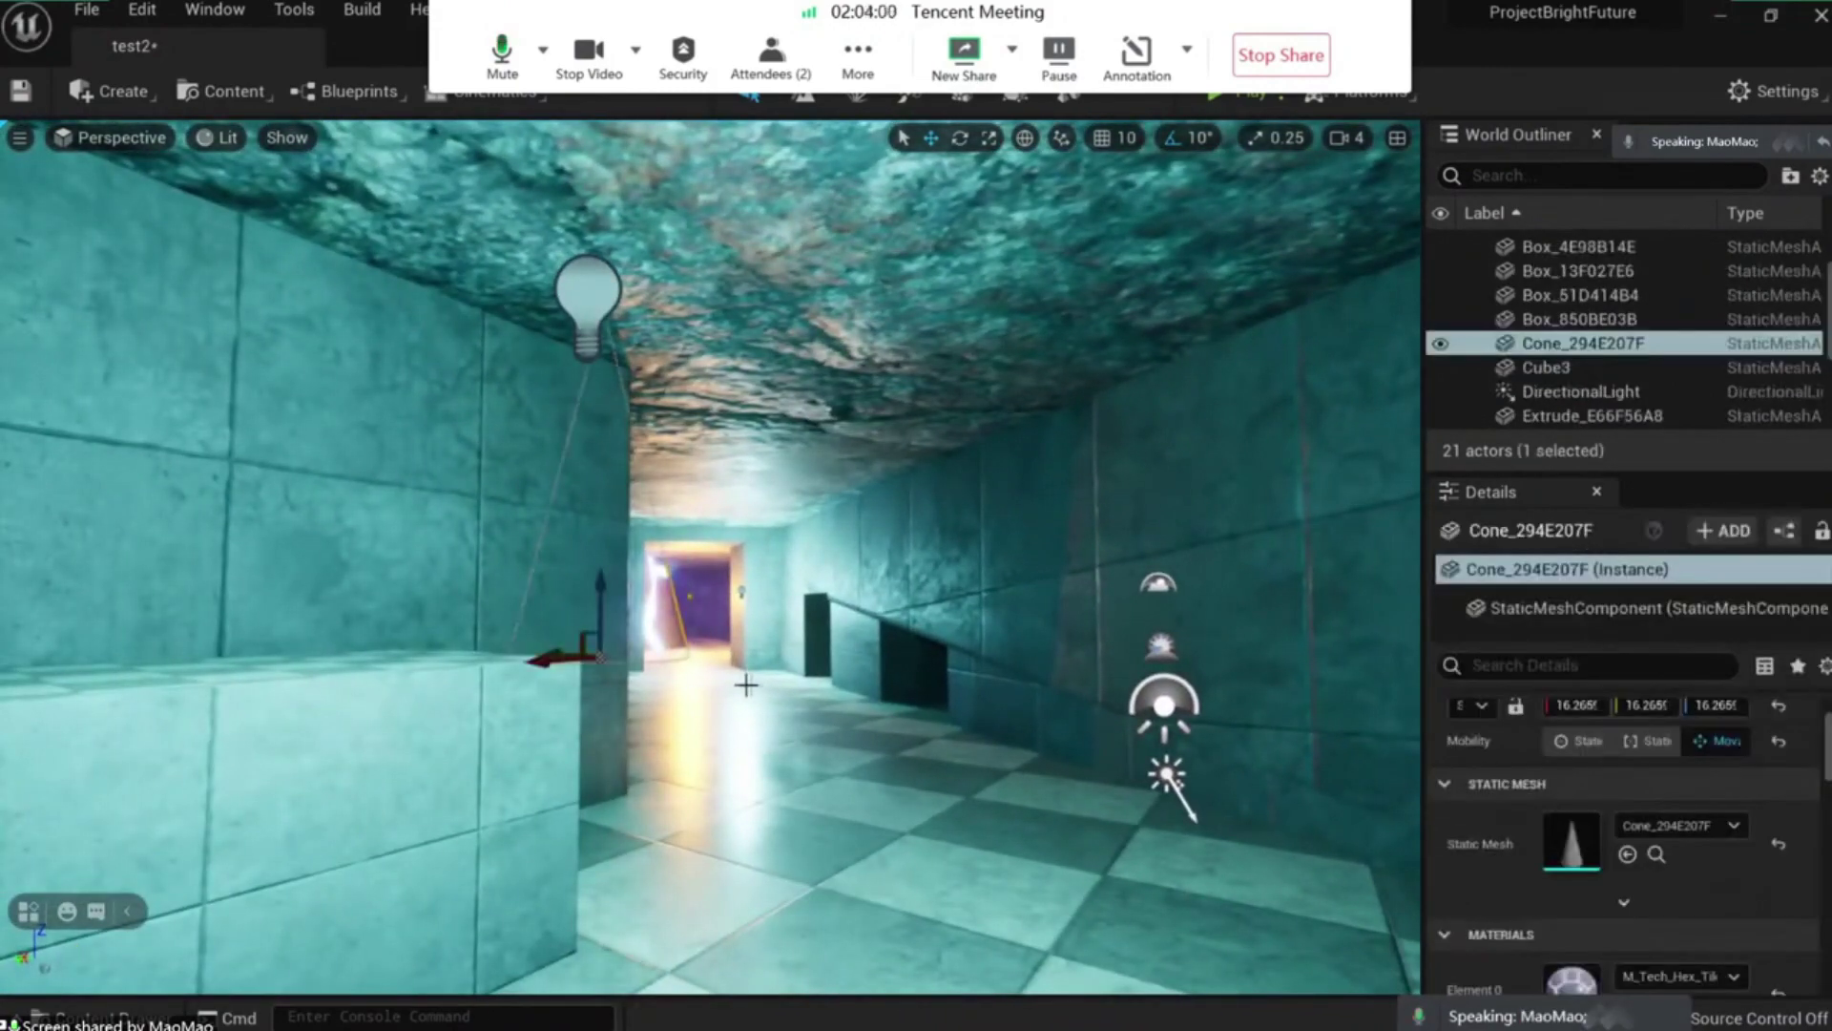
scroll(1652, 930, "down", 1)
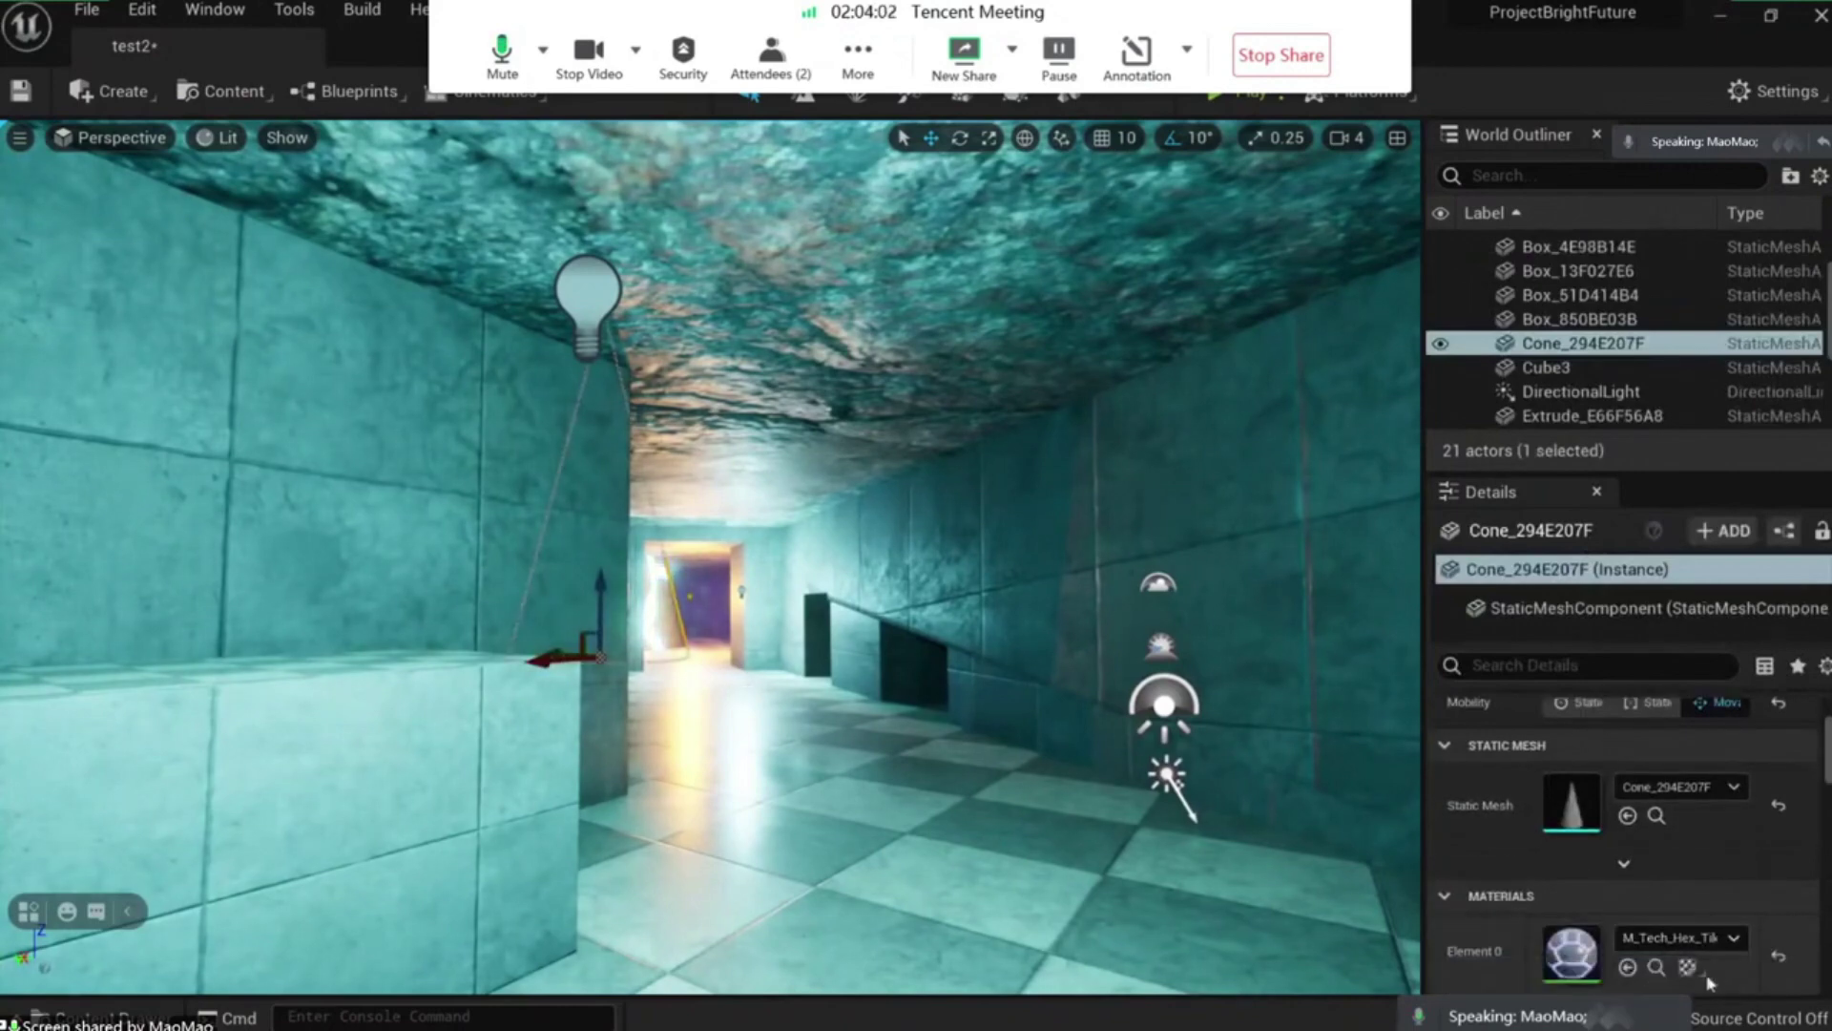
left_click(1779, 957)
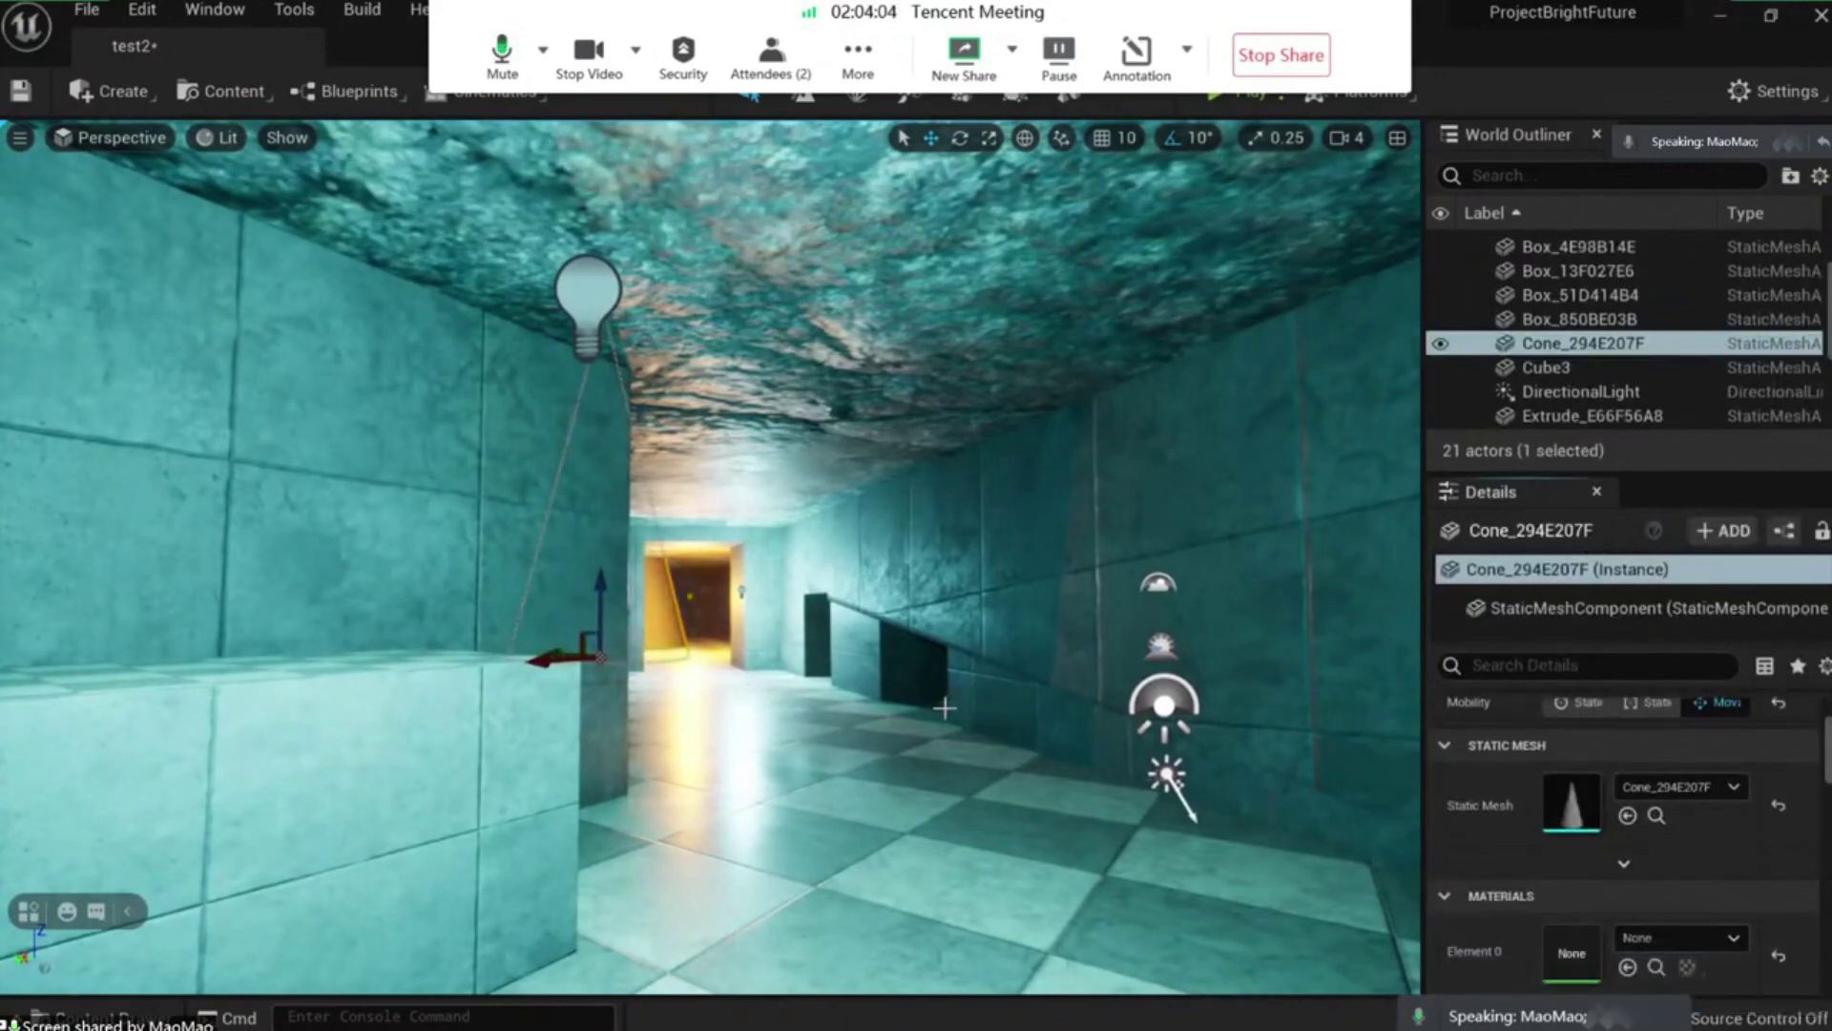
right_click_drag(947, 708, 668, 665)
key("Escape")
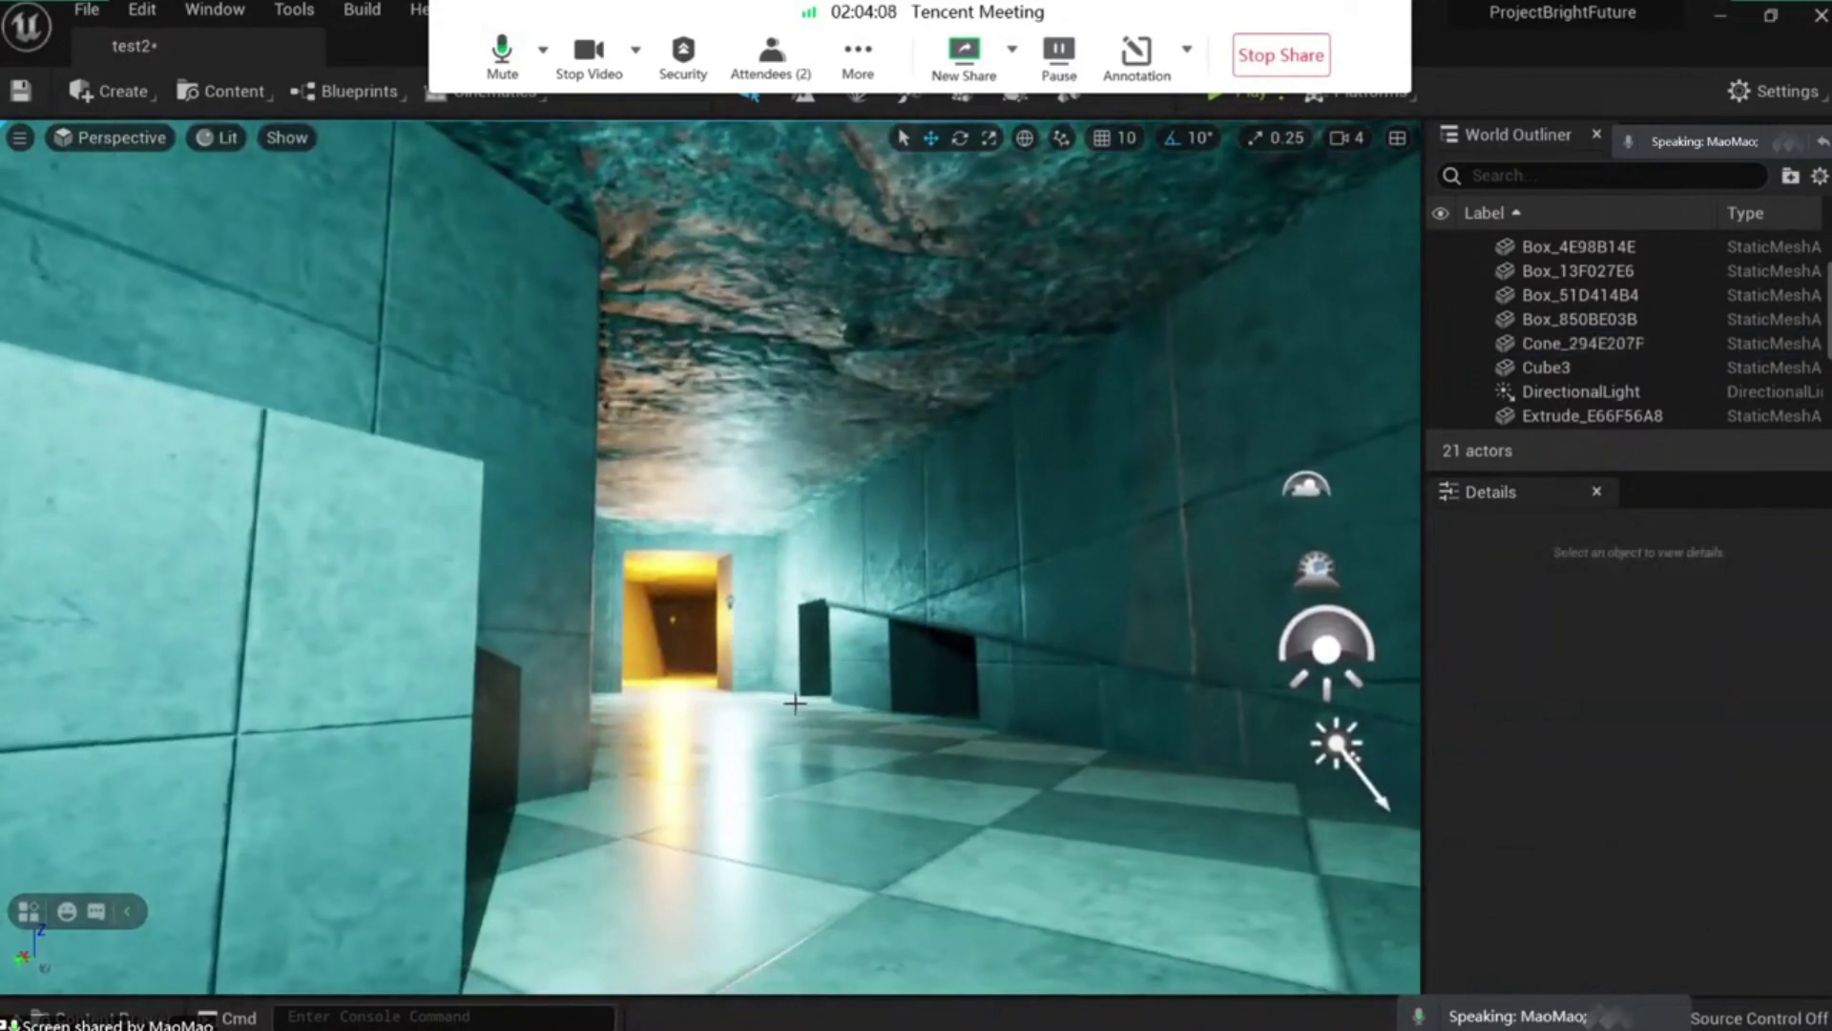
Fly down the tiled corridor and launch Play From Here, firing a first shot.
right_click_drag(788, 669, 776, 752)
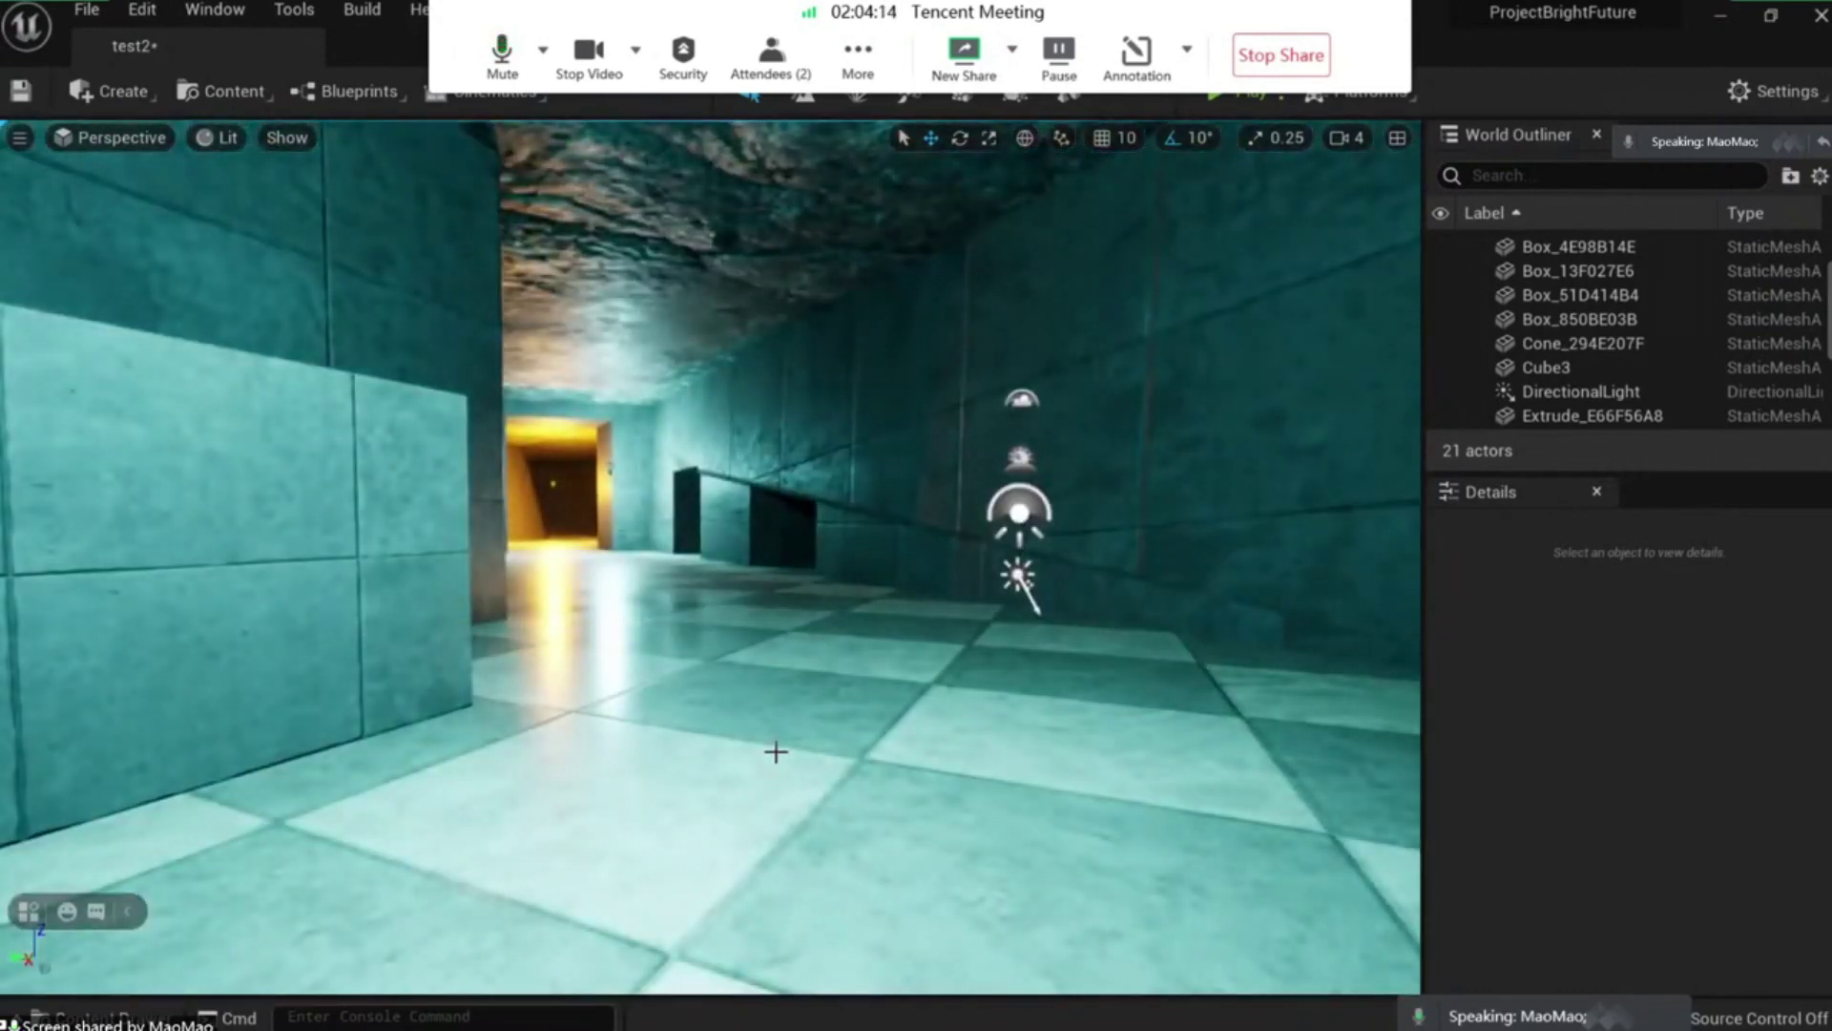
left_click(665, 321)
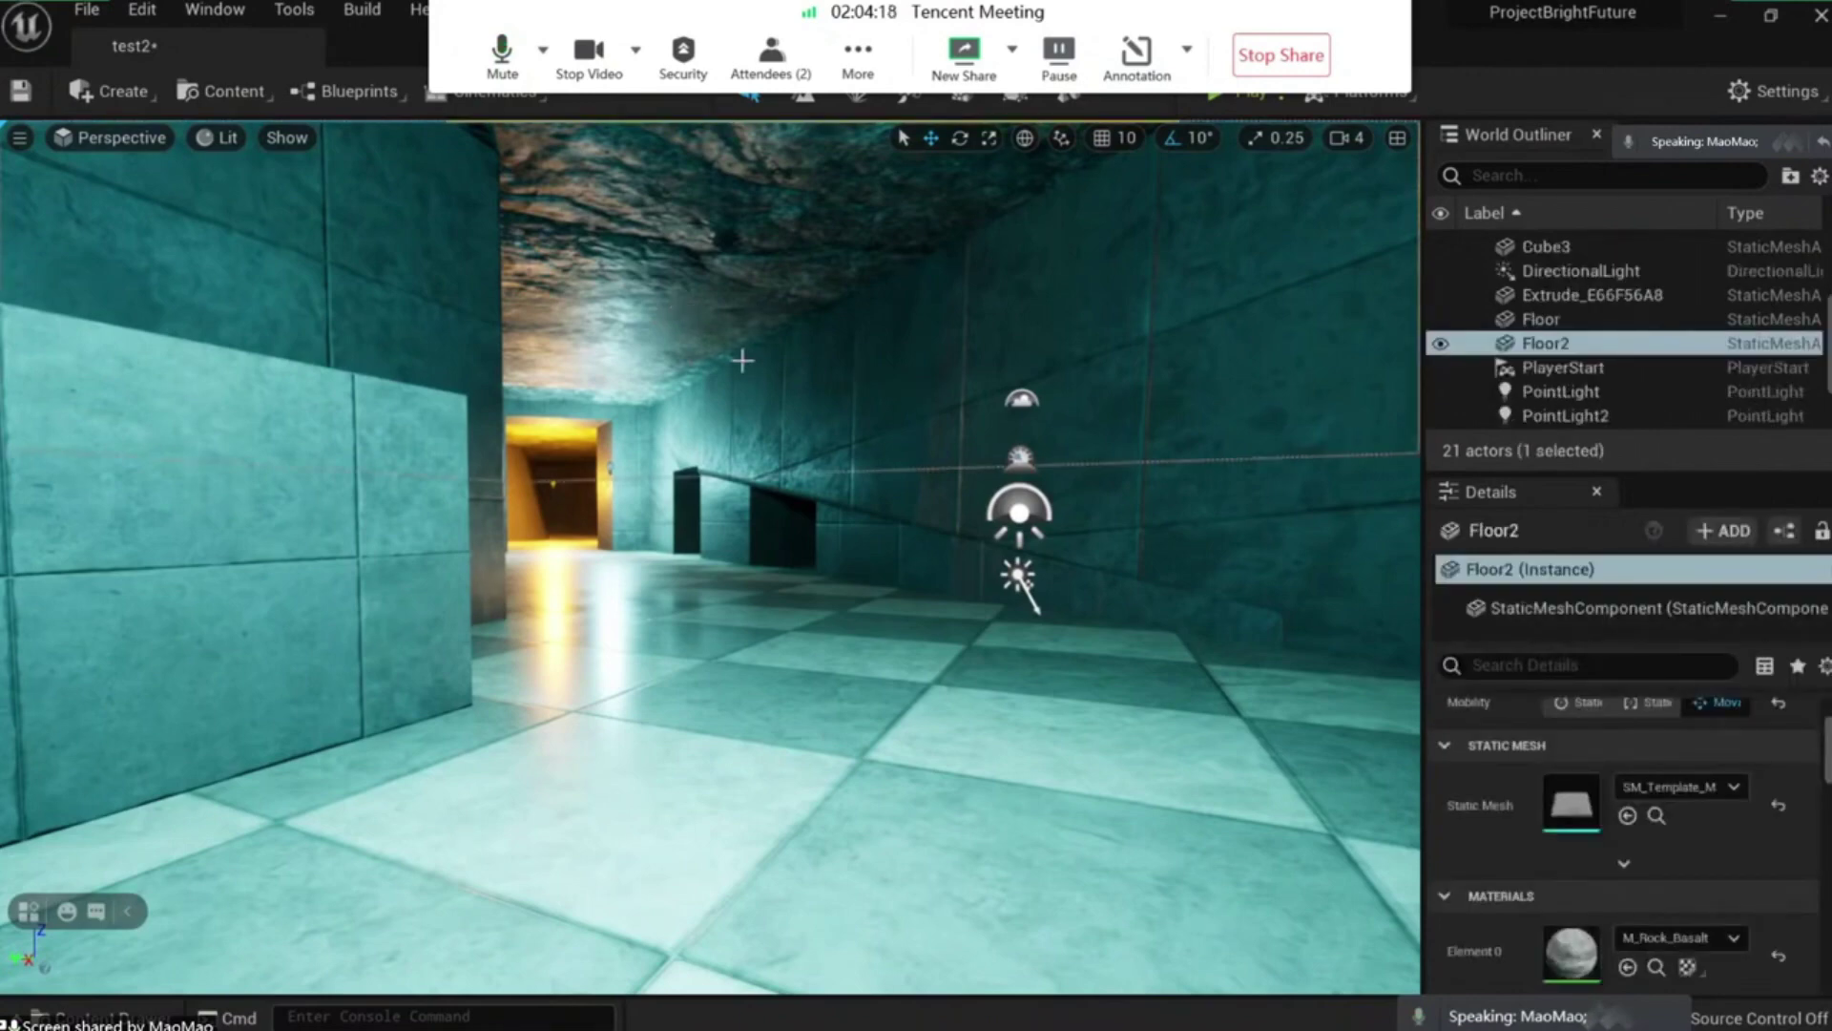
right_click_drag(775, 668, 776, 591)
mouse_move(665, 506)
right_mouse_down()
mouse_move(687, 515)
mouse_move(630, 505)
mouse_move(666, 506)
right_mouse_up()
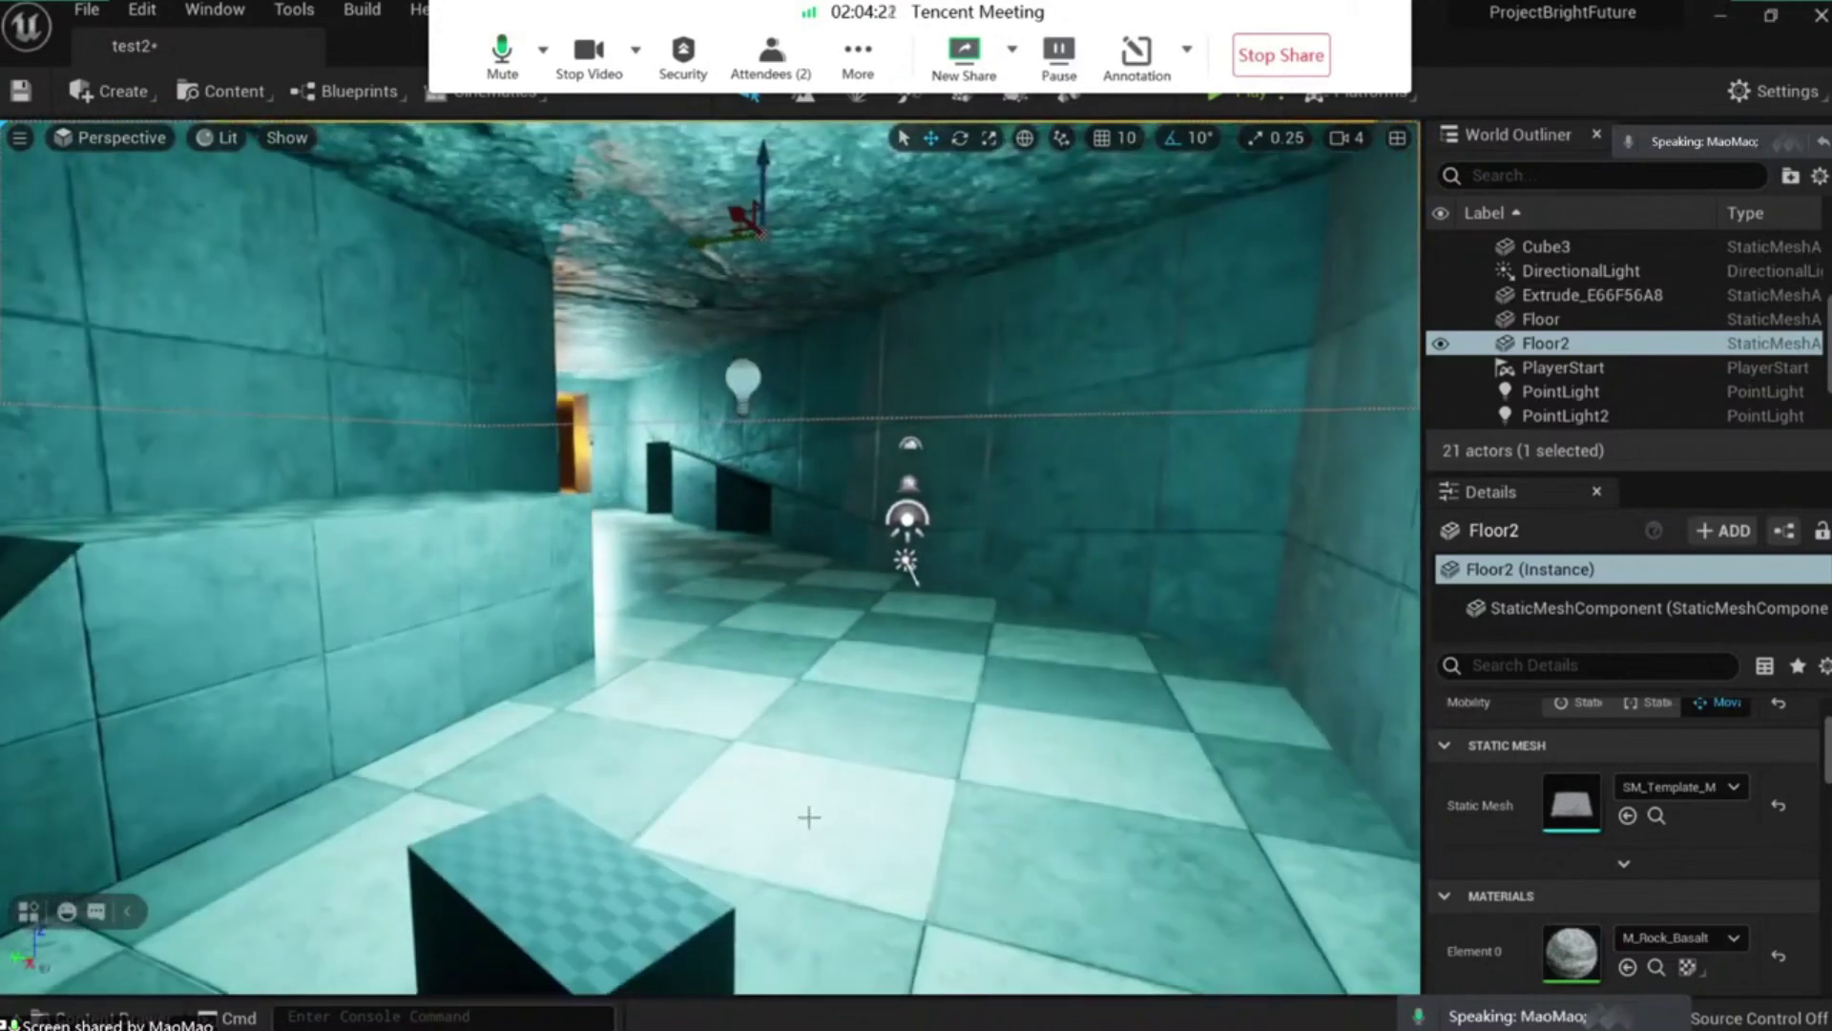
right_click(840, 515)
left_click(879, 957)
left_click(713, 563)
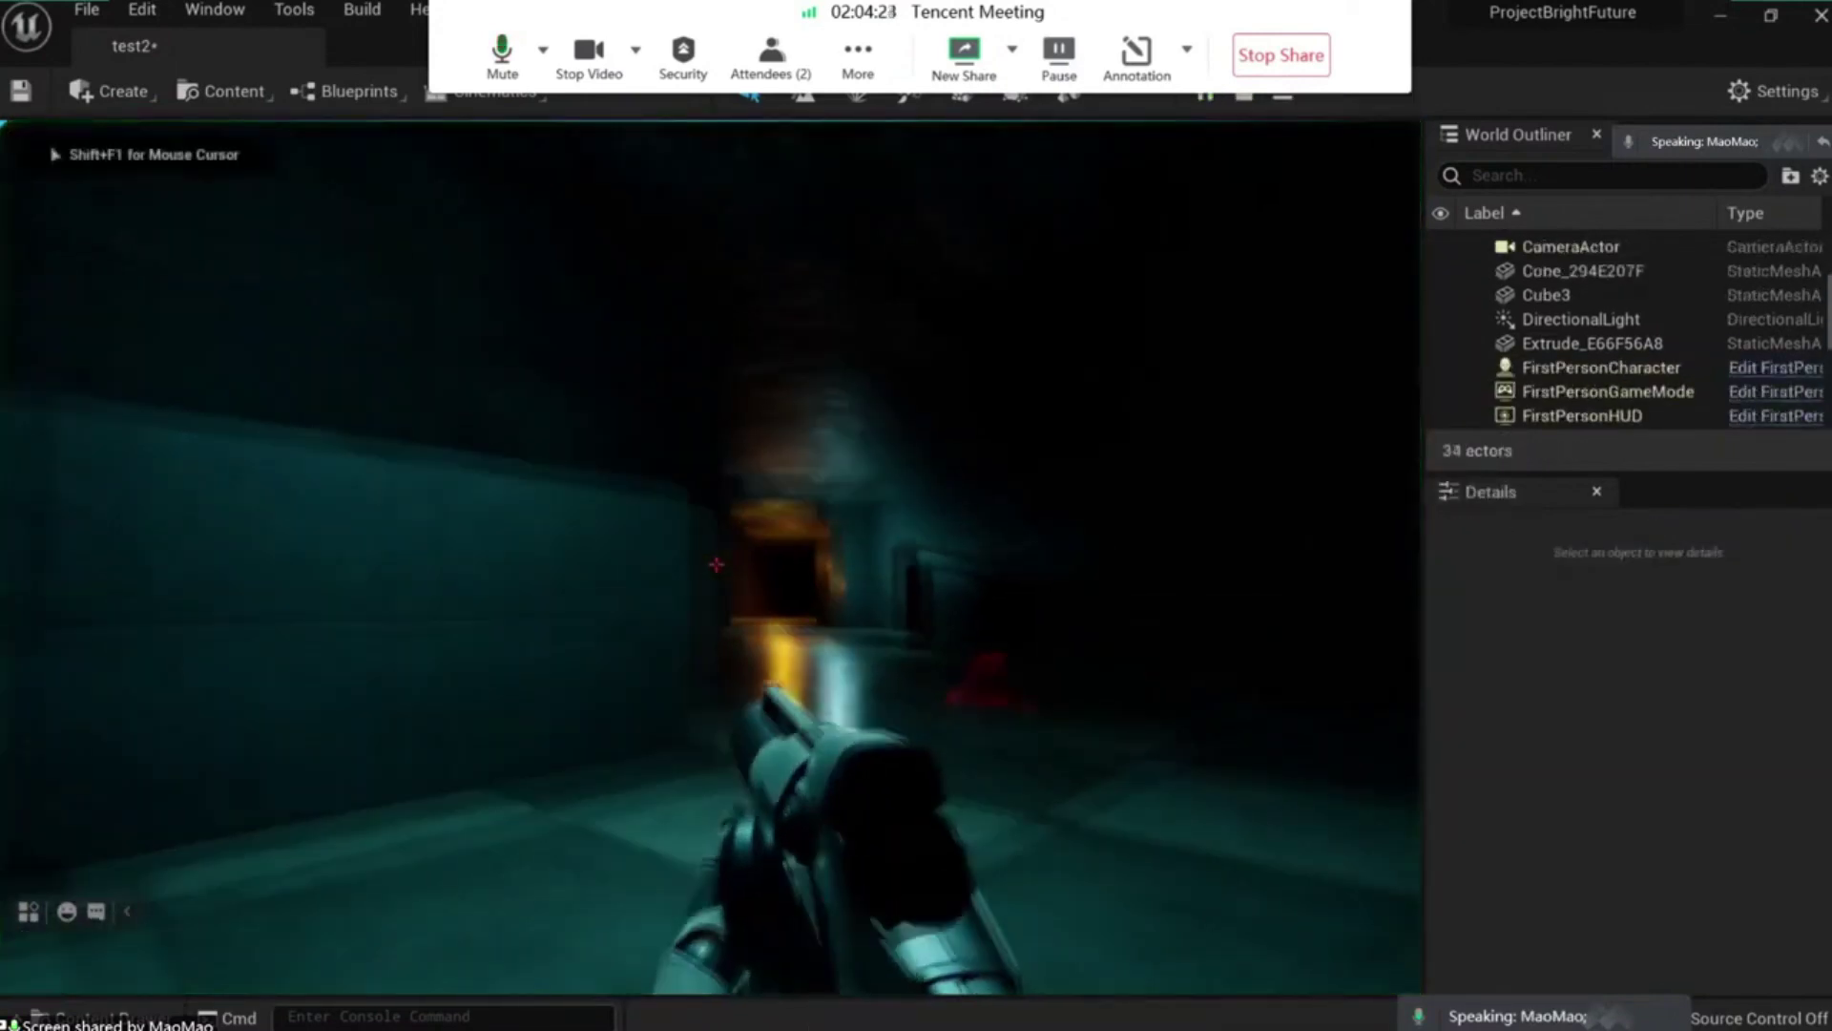
Walk the corridor toward the lit doorway firing shots, then exit play with Esc.
key("w")
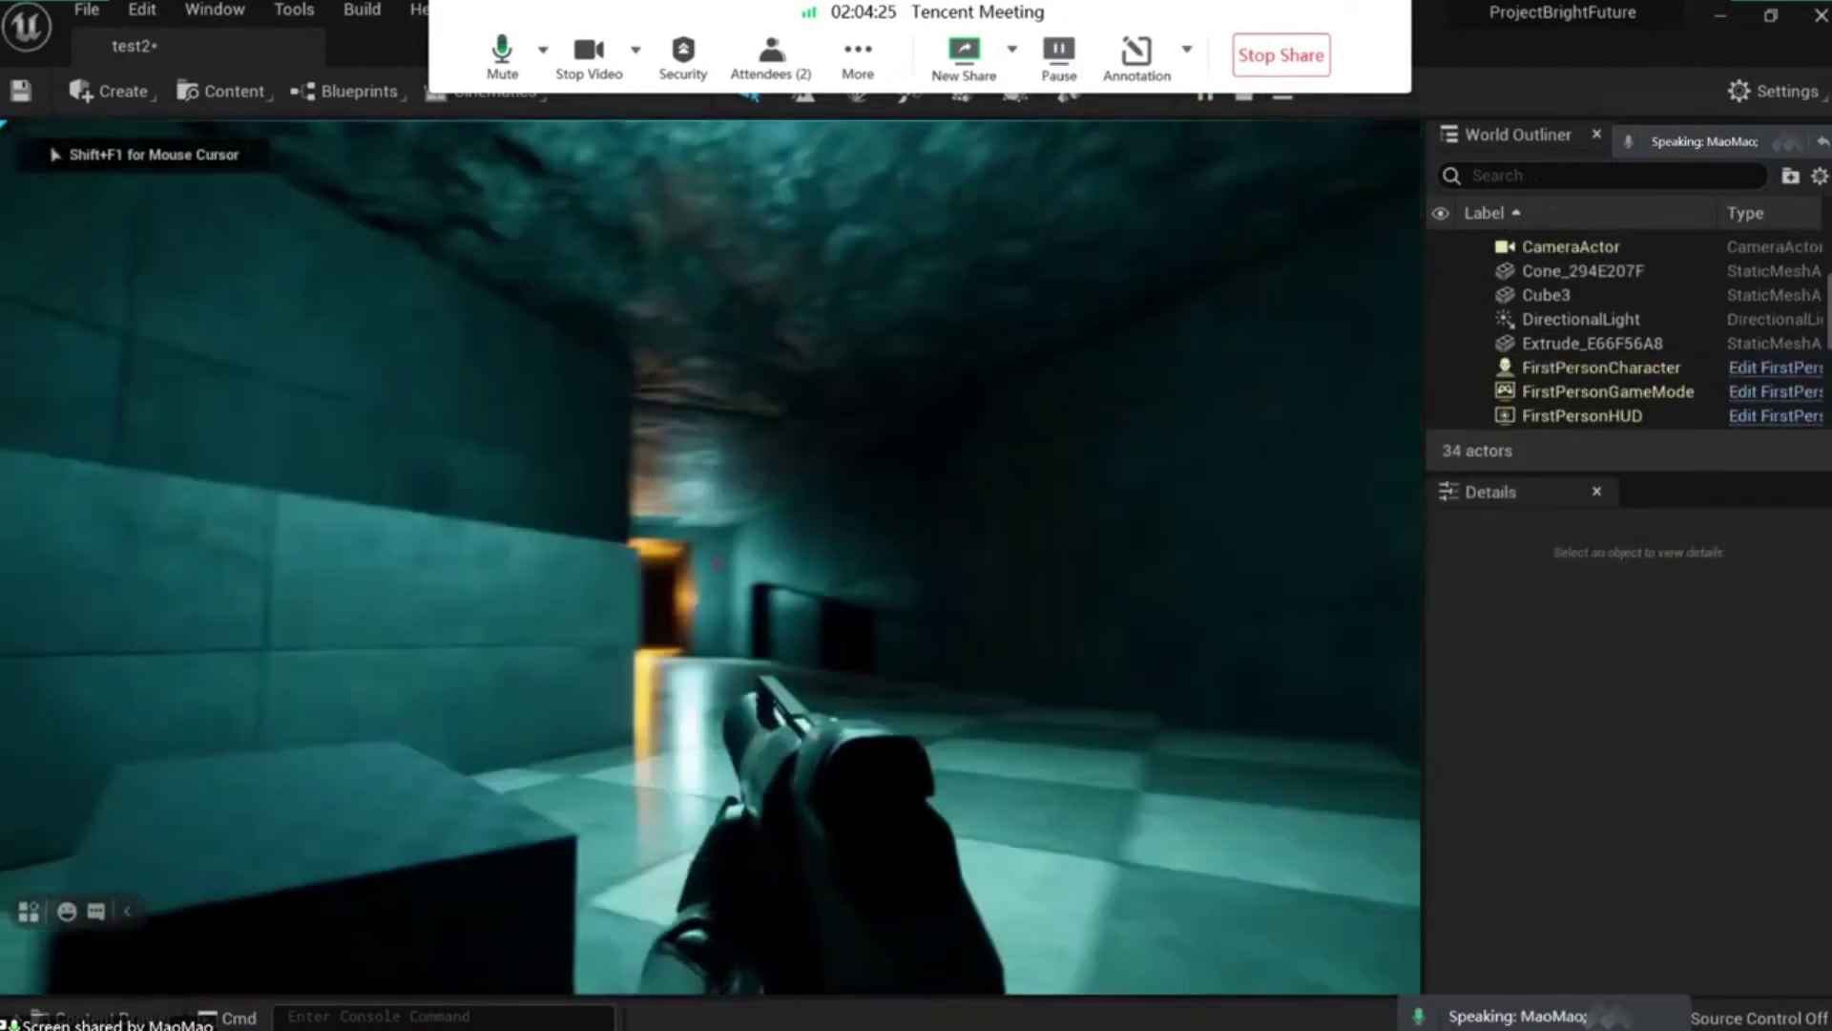
key("s")
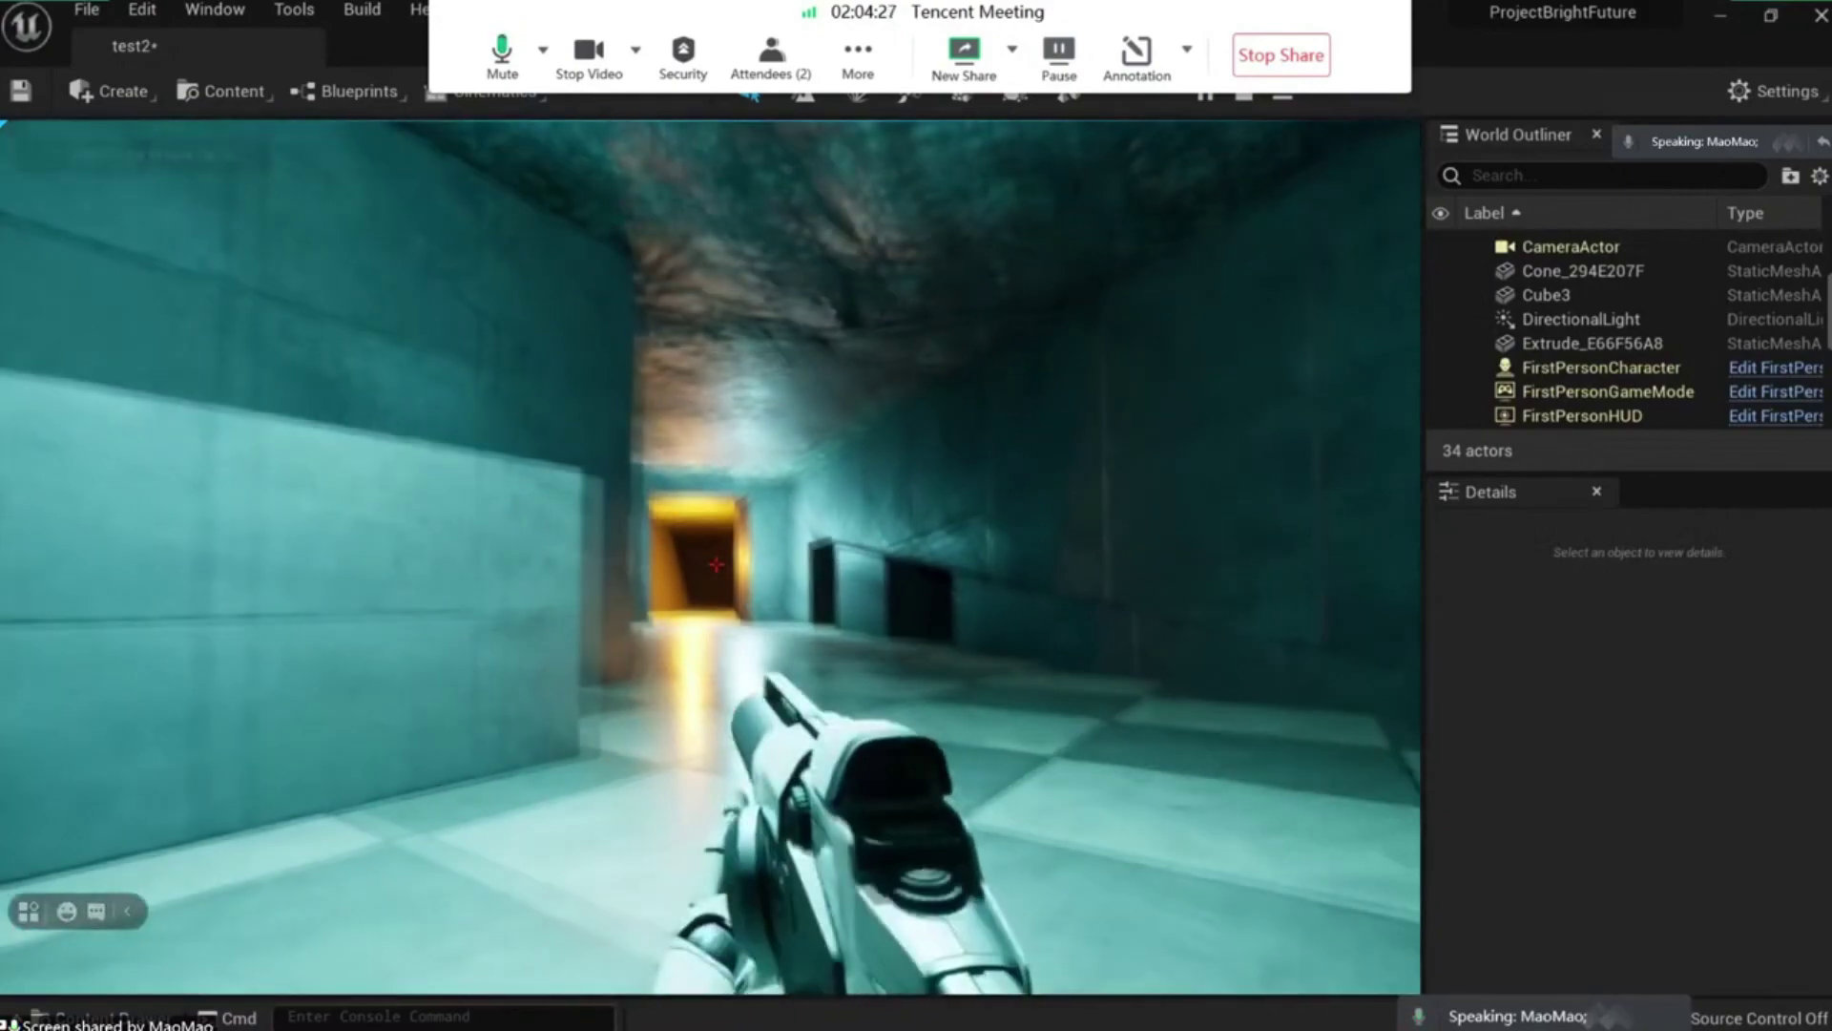
key("s")
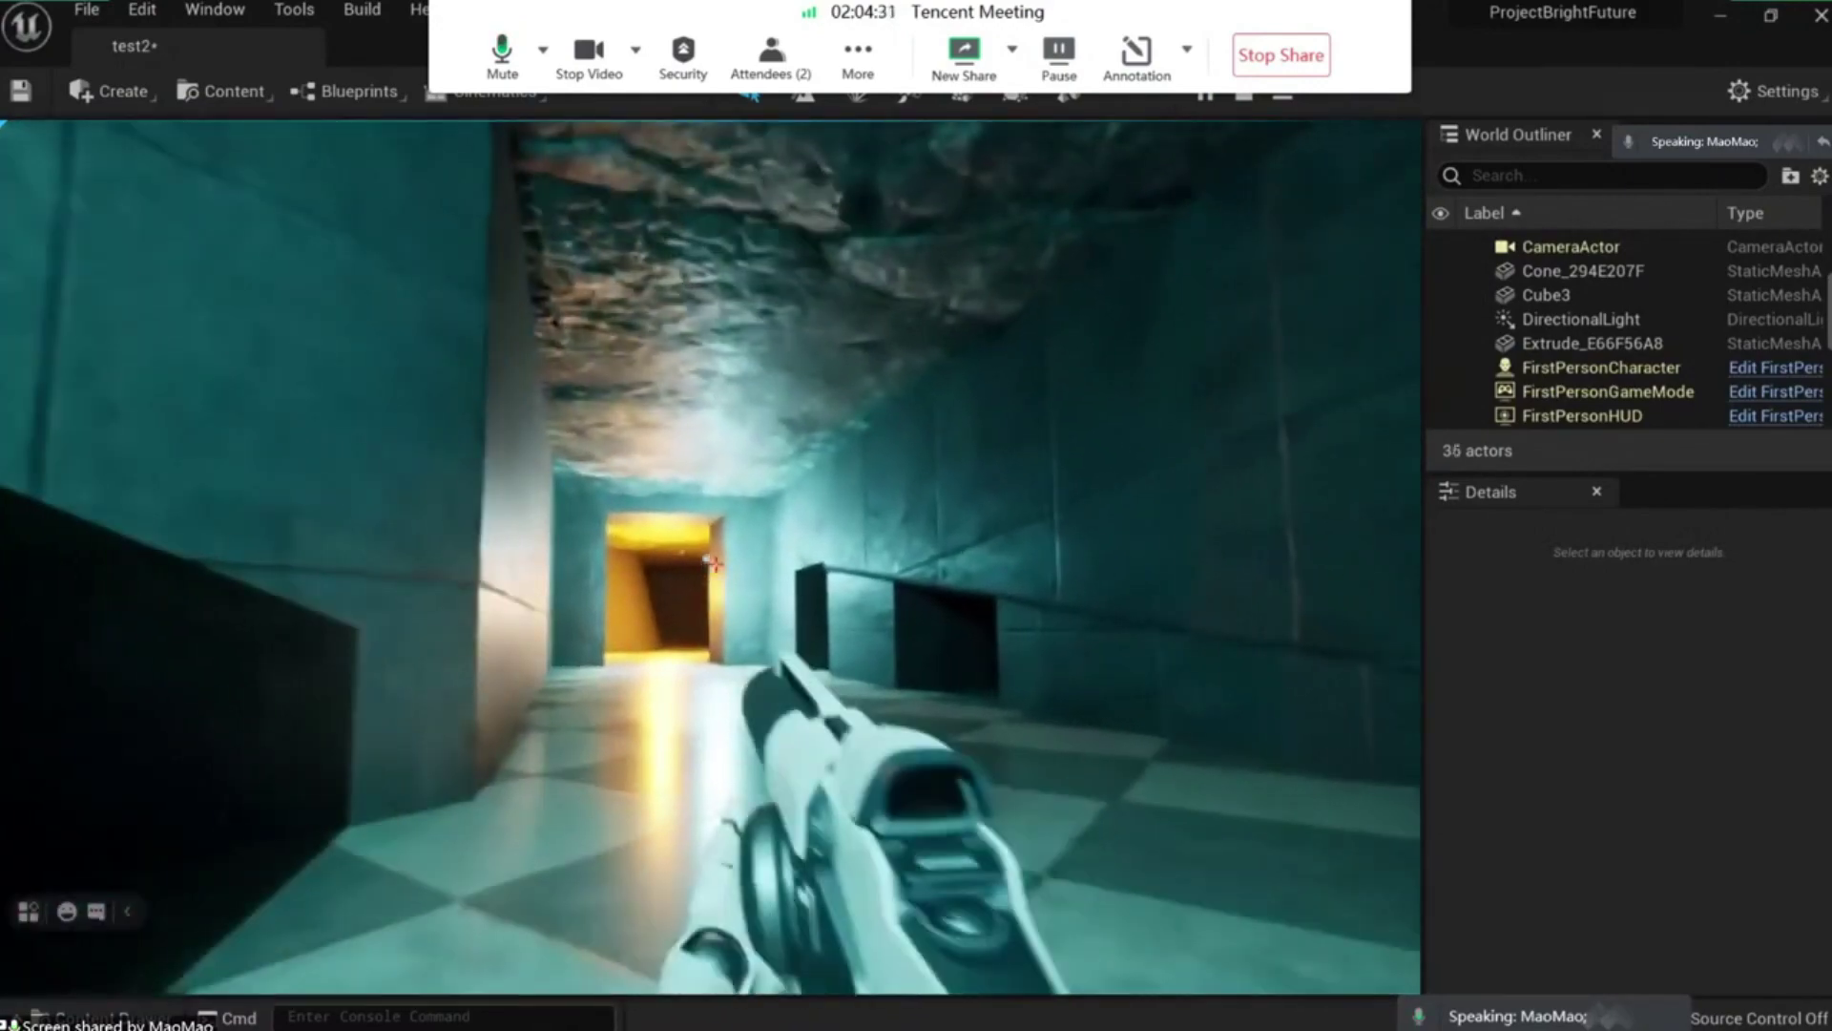
left_click(714, 563)
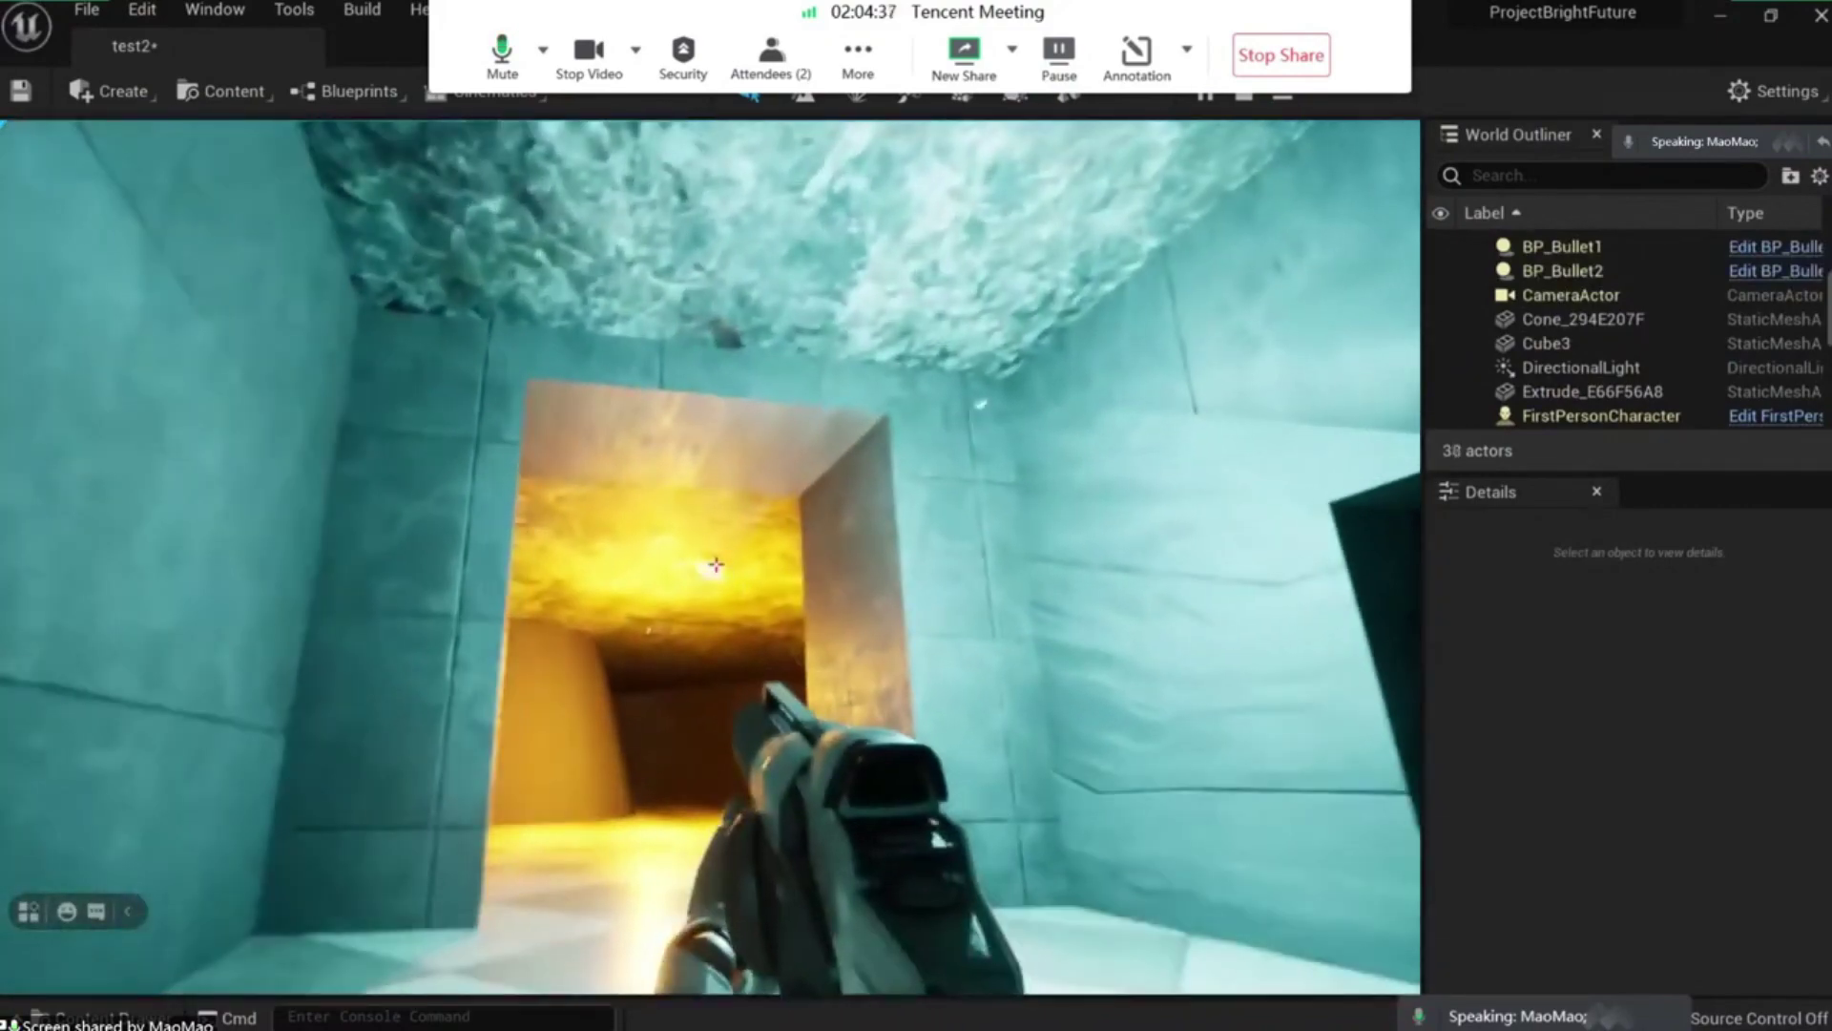
key("w")
left_click(716, 564)
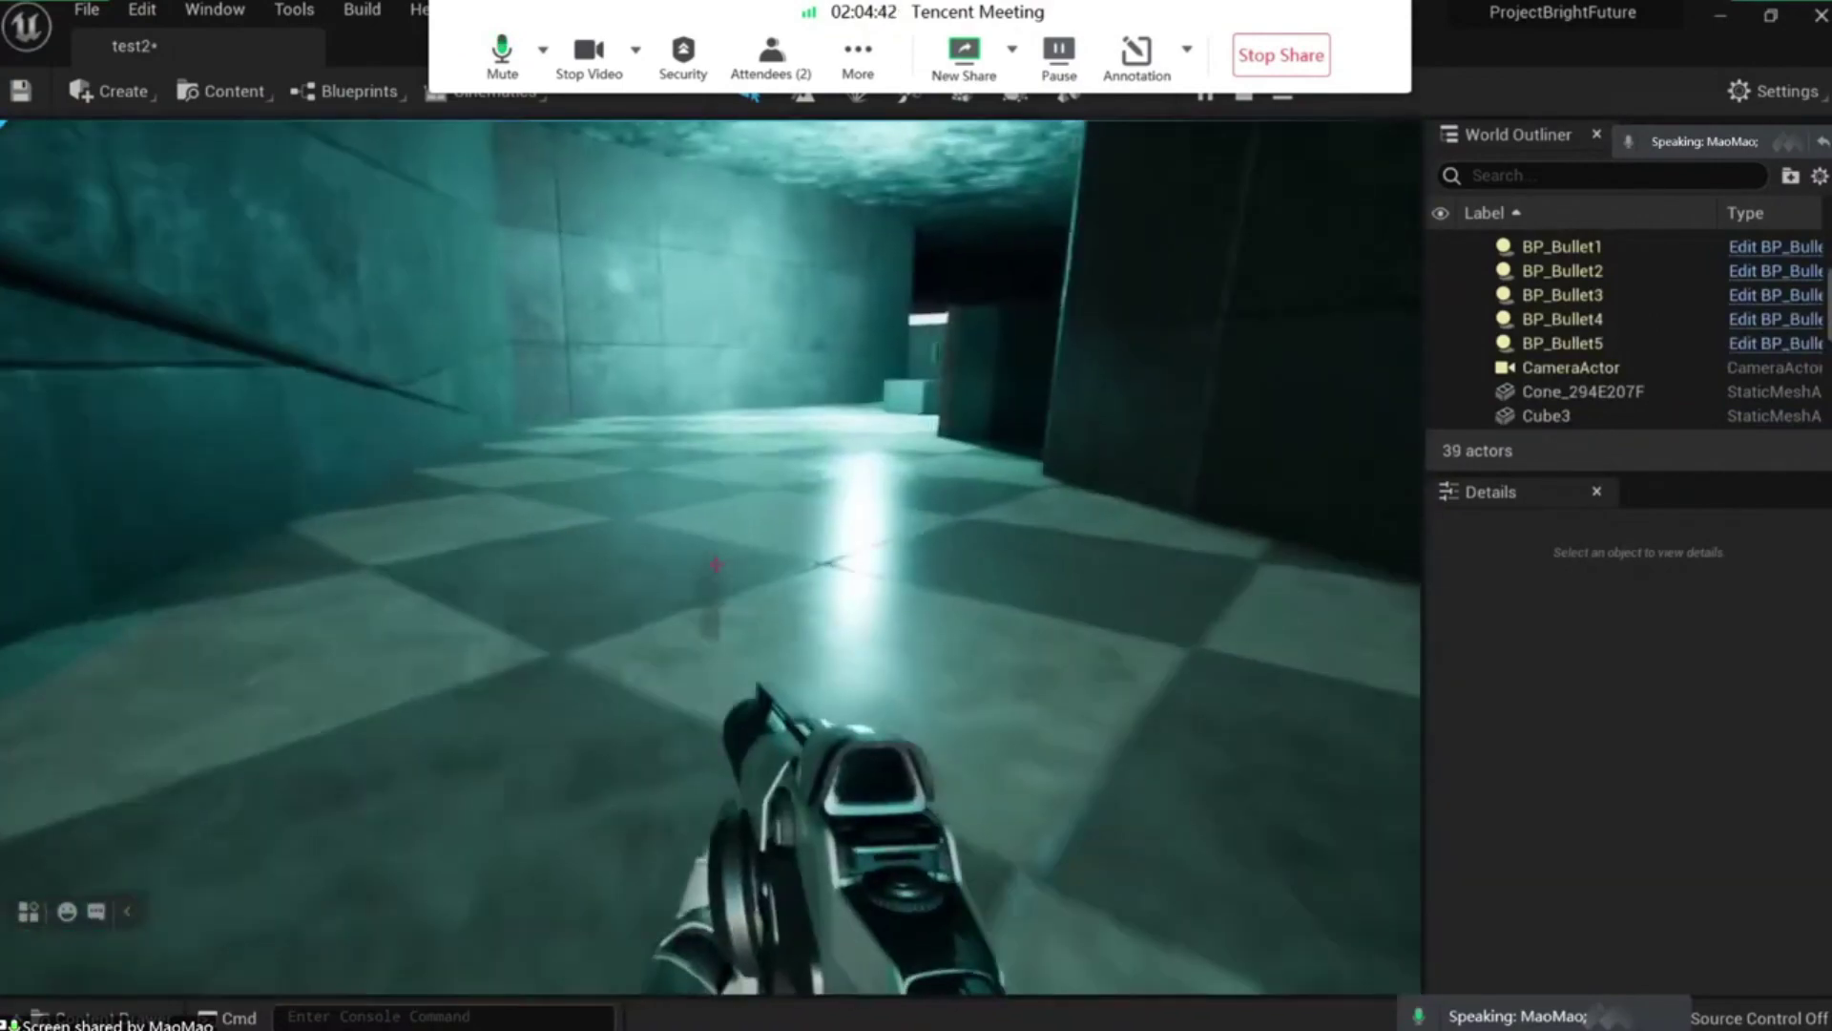
key("w")
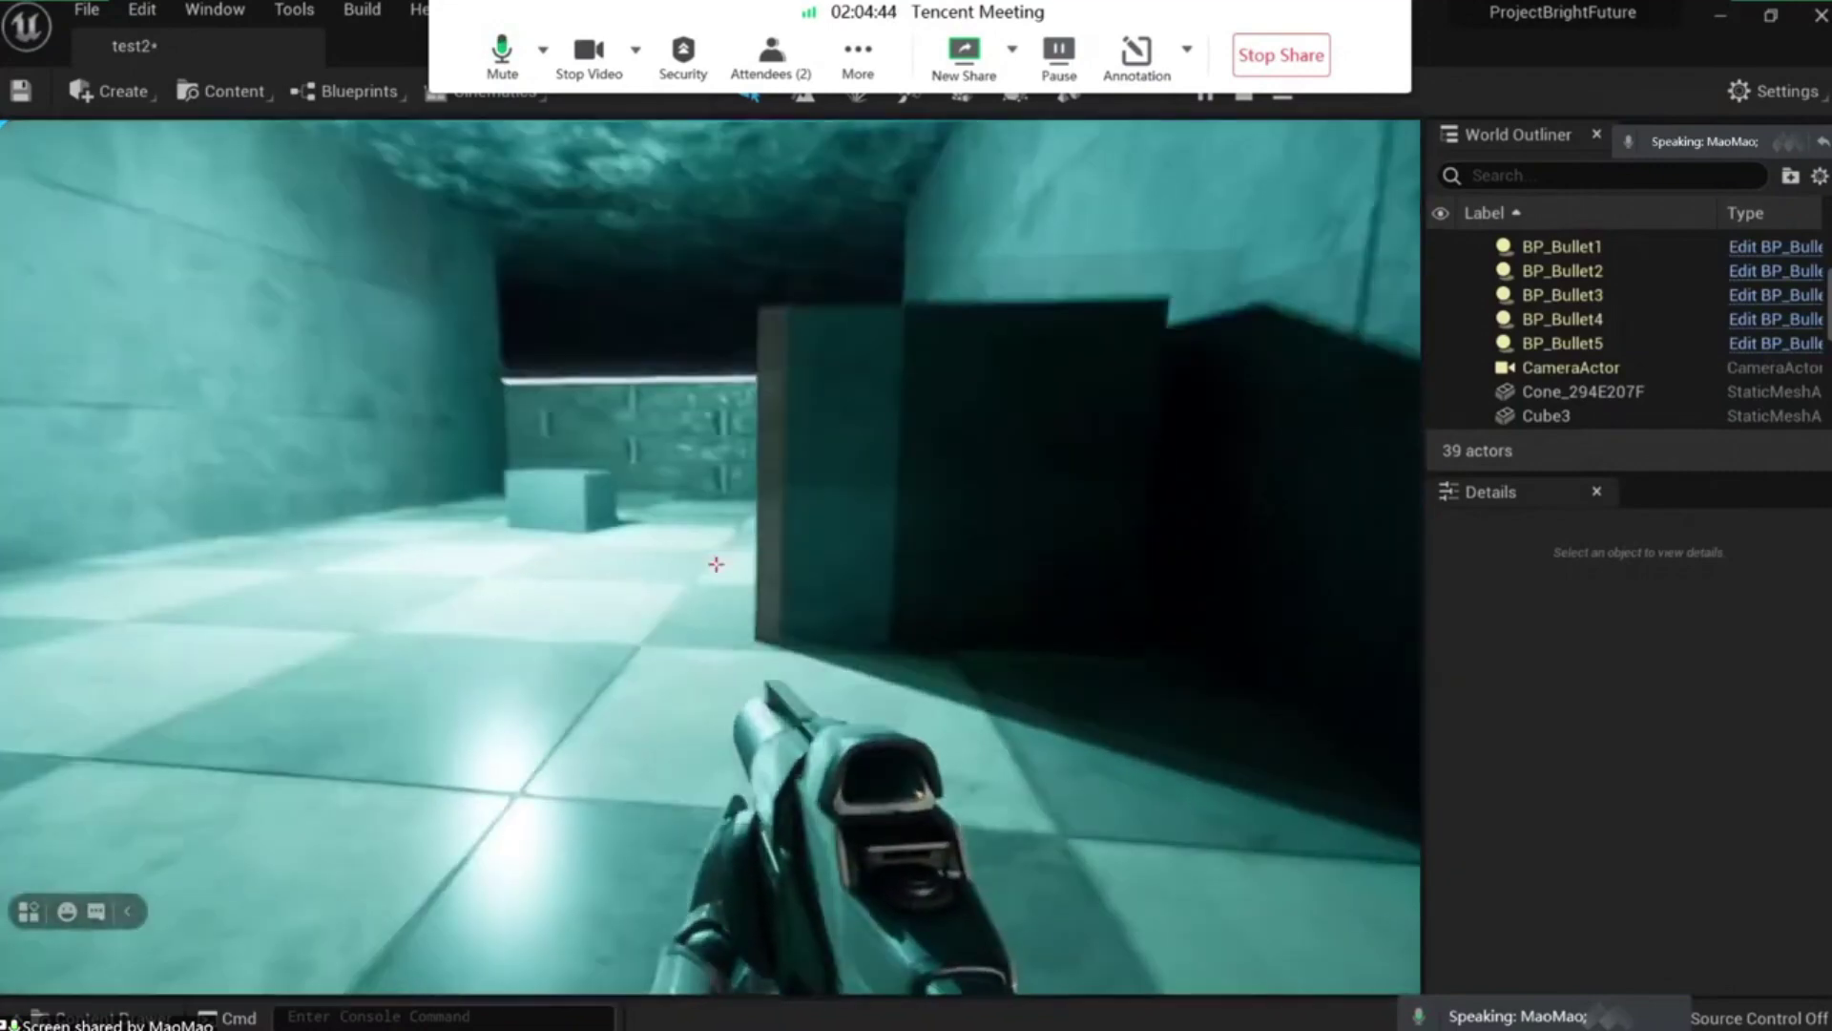
key("w")
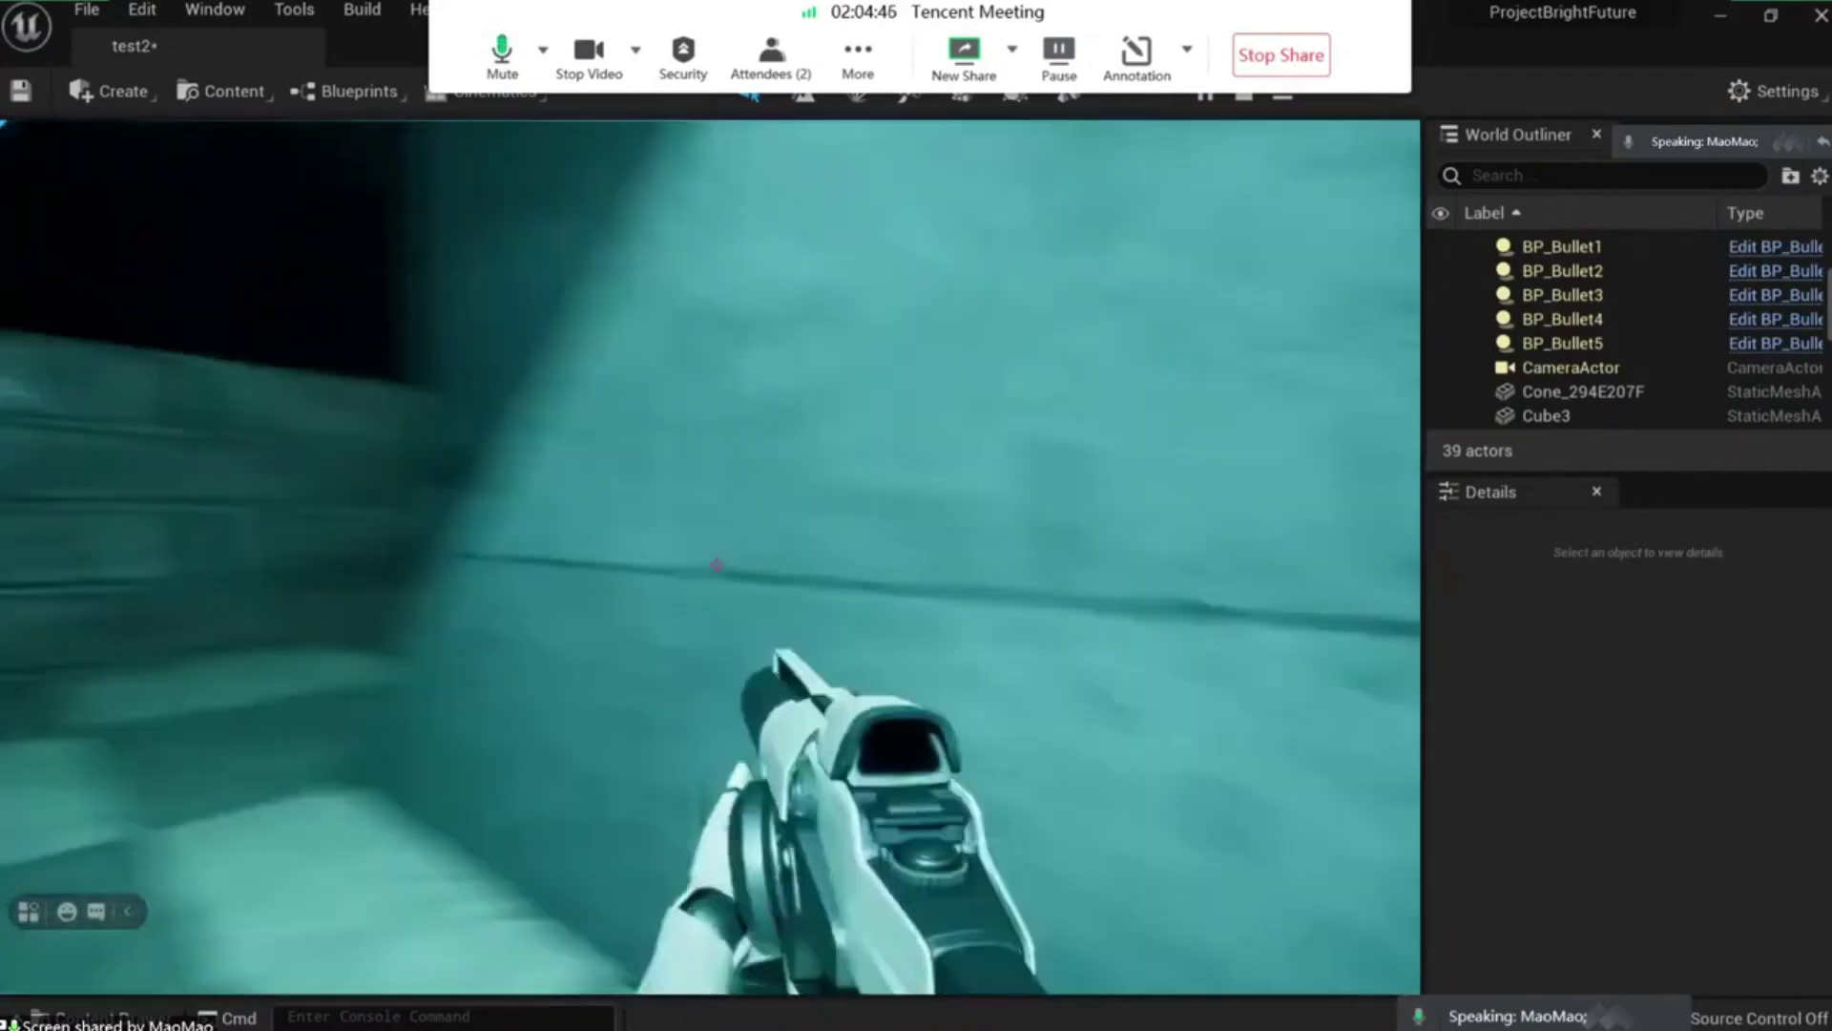
key("Escape")
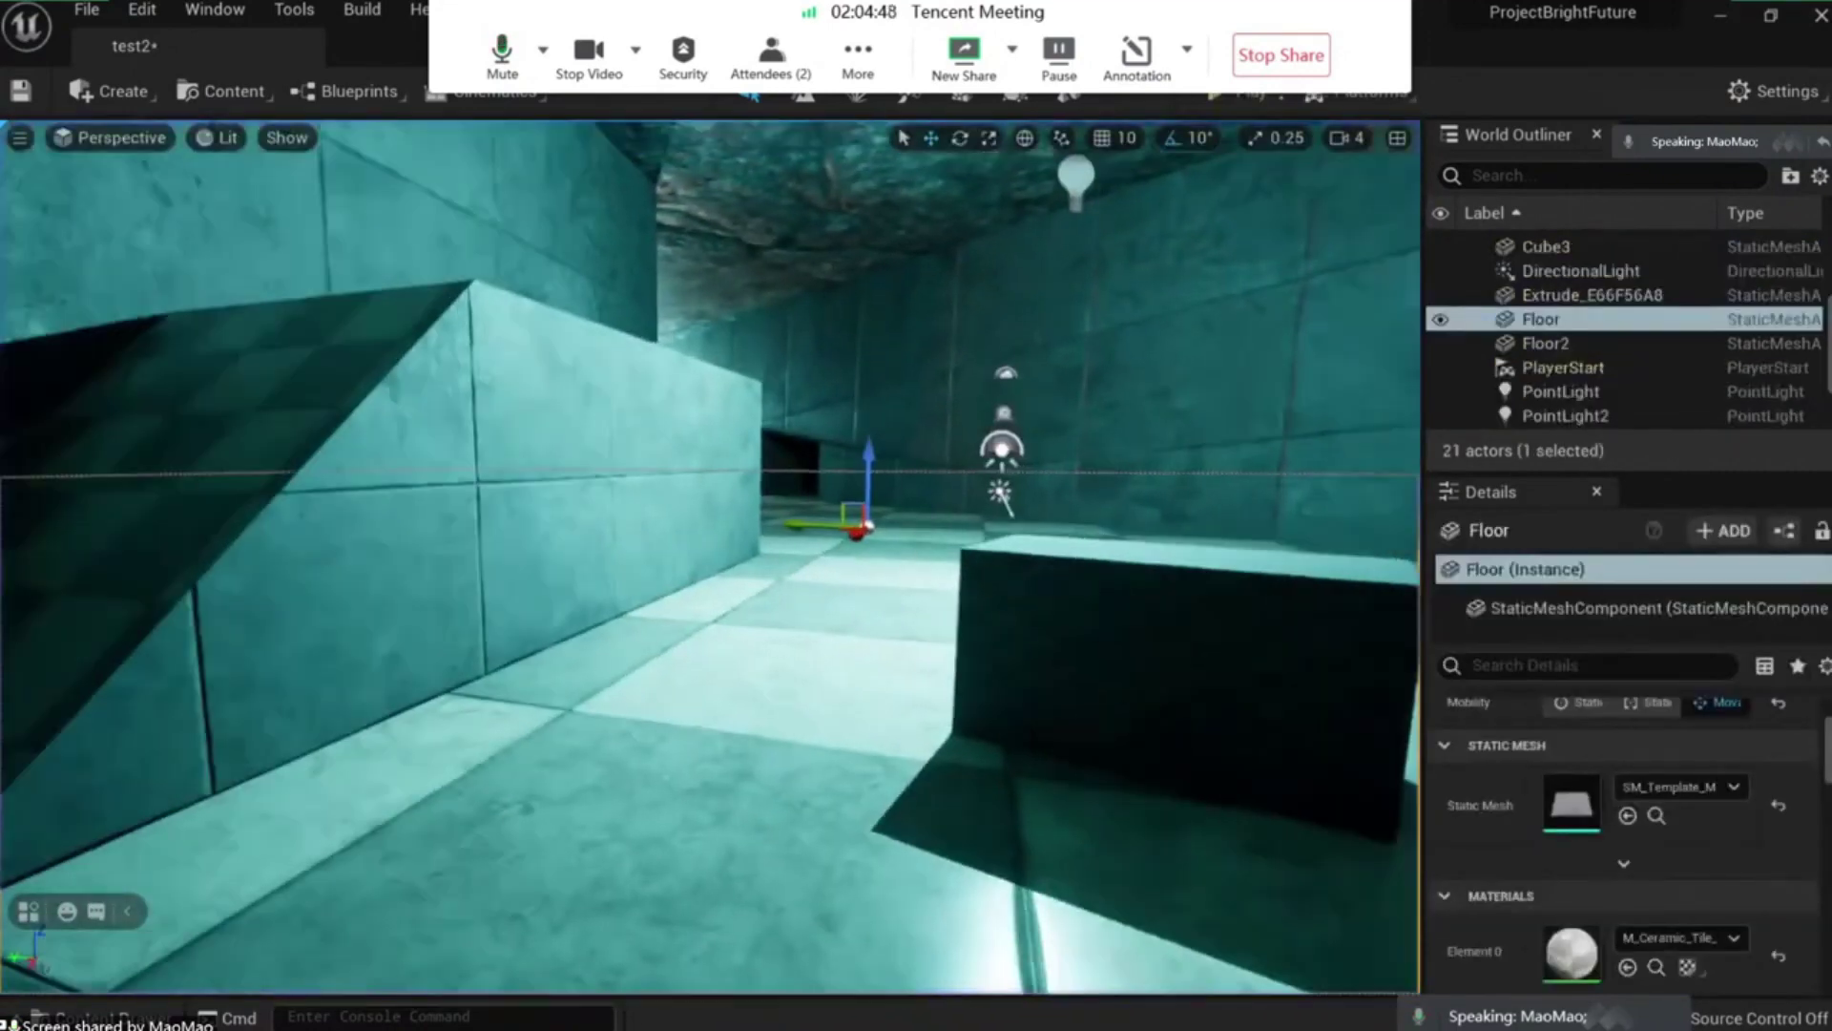
Select the first PointLight and change its colour from cyan to red (FF5E48).
left_click_drag(1232, 840, 1191, 859)
key("Escape")
left_click(1228, 205)
key("f")
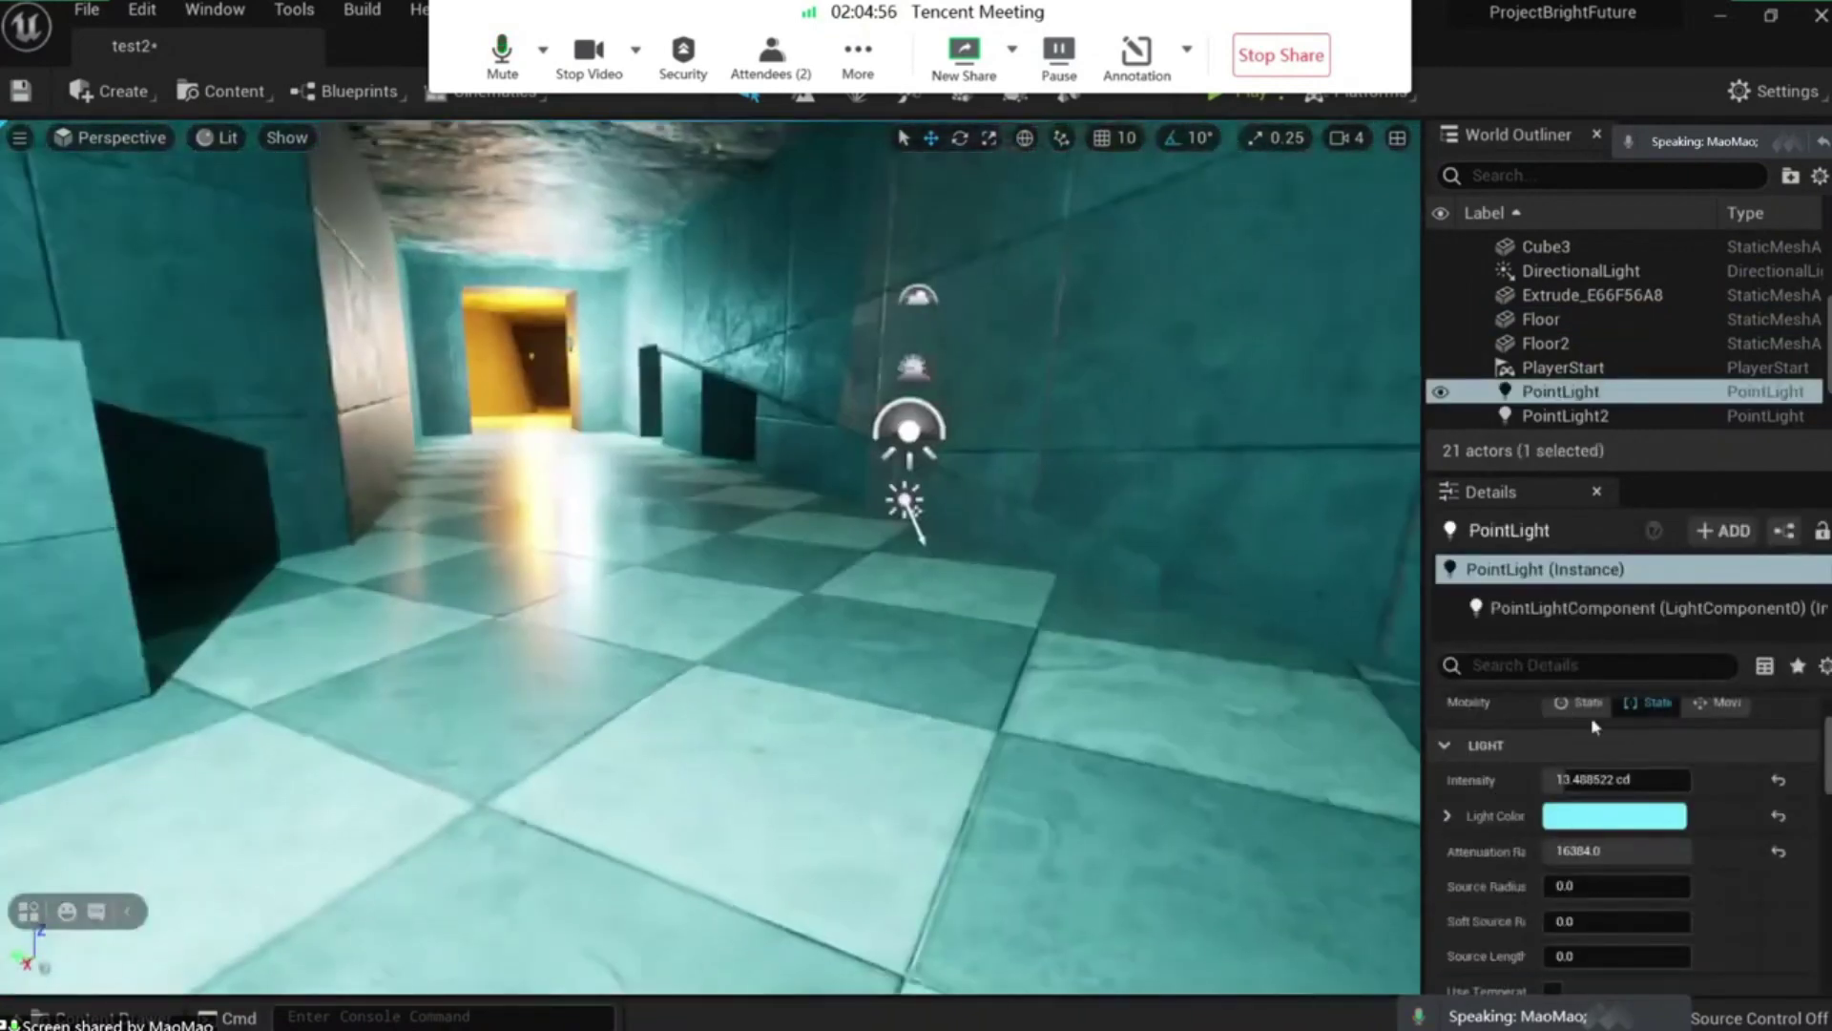
left_click(1657, 816)
left_click_drag(1299, 658, 1322, 625)
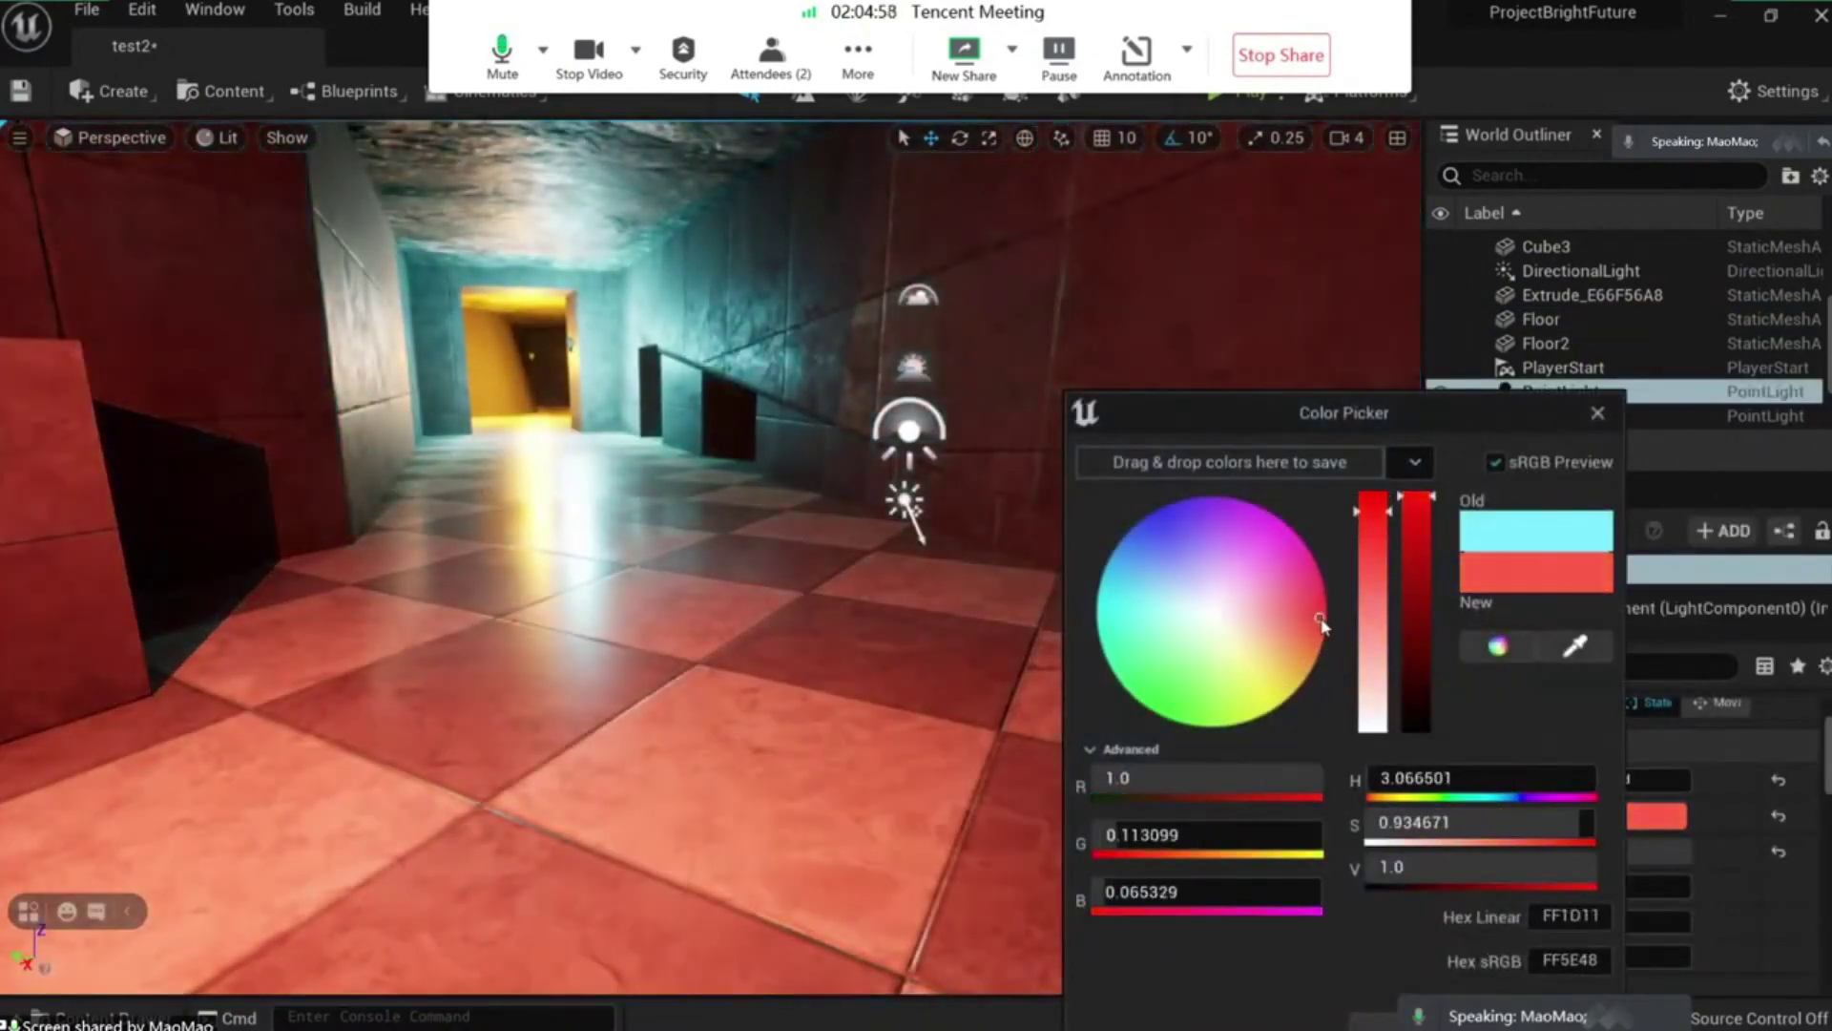
left_click(1388, 1019)
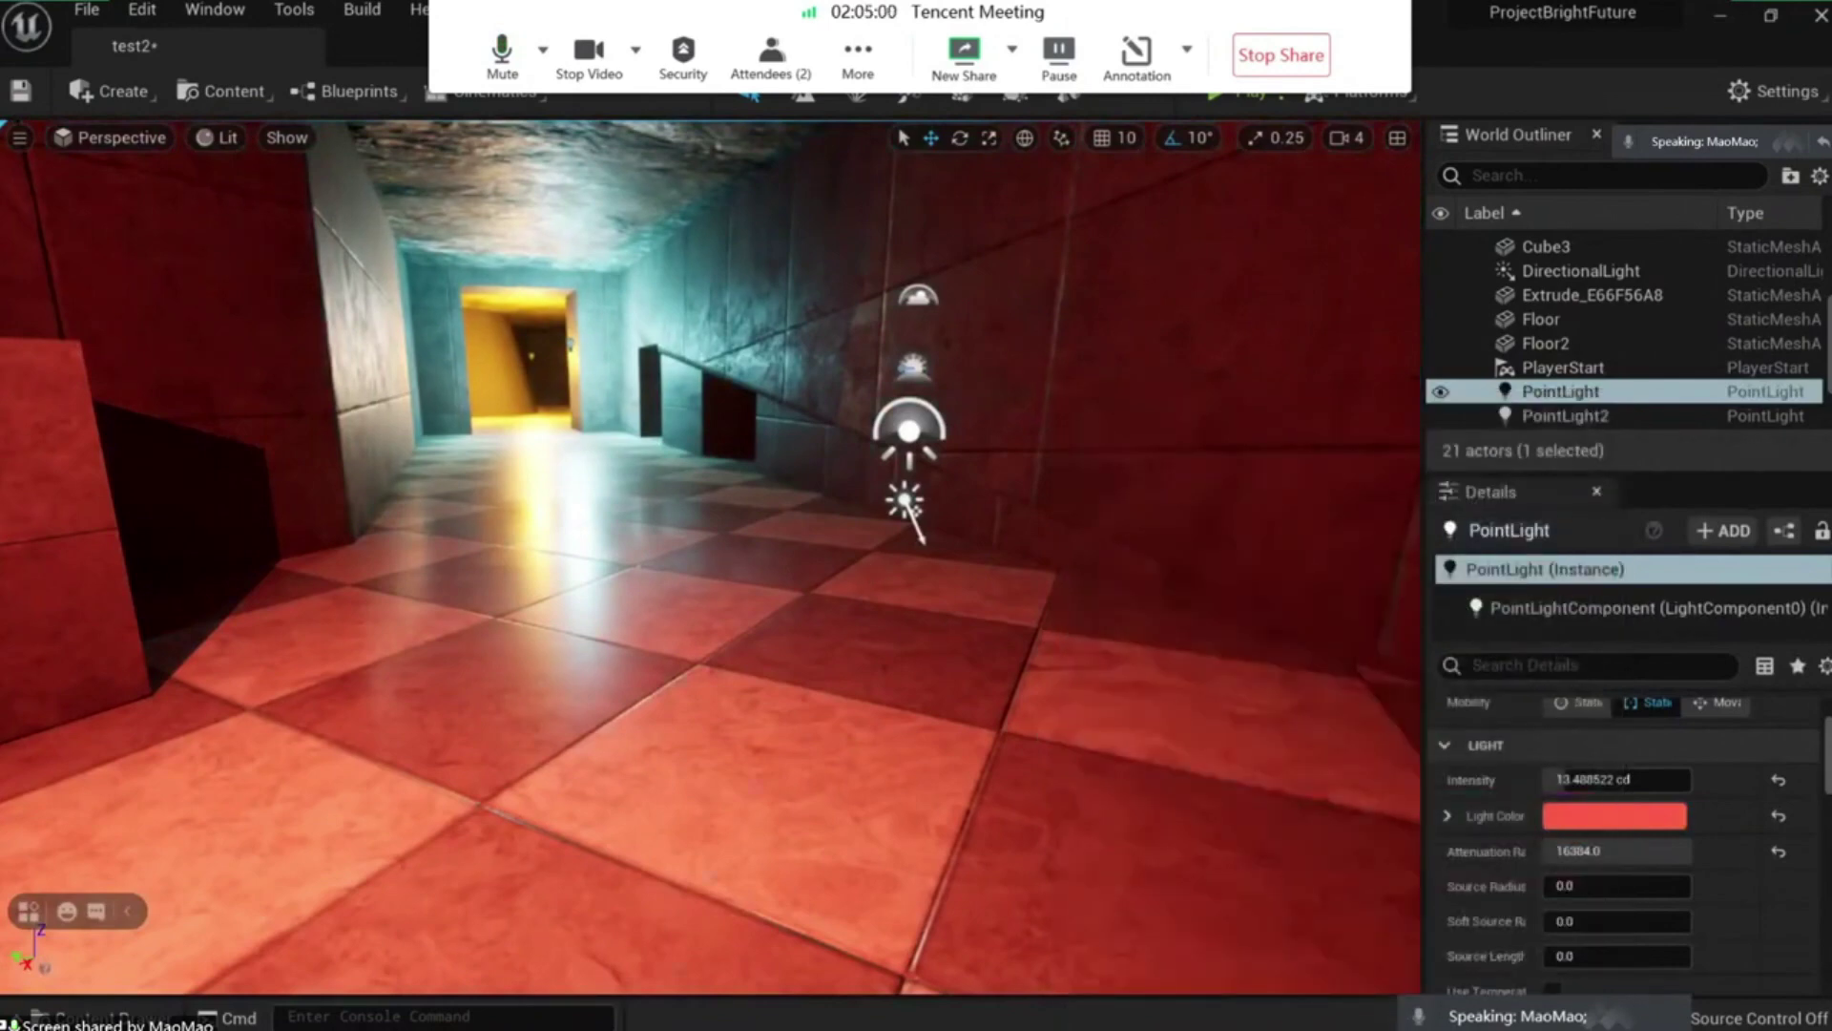
right_click_drag(692, 528, 692, 528)
left_click(694, 529)
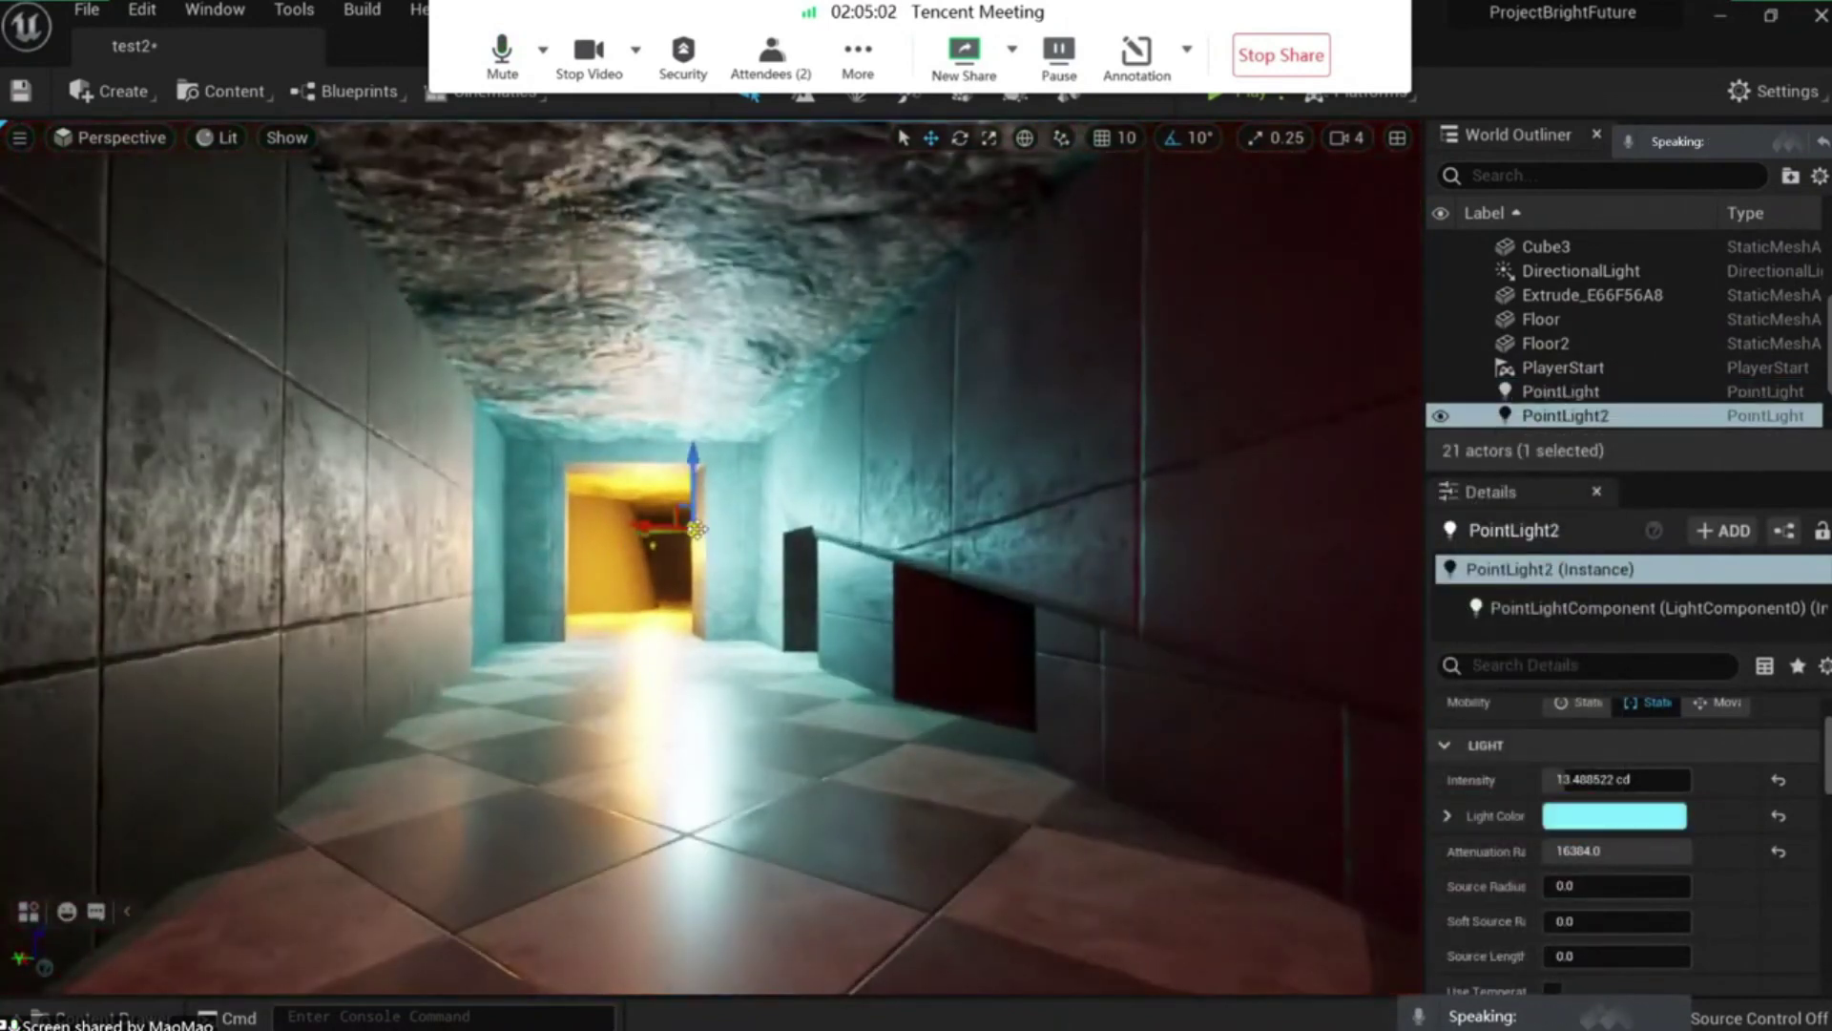
Recolour PointLight2 to orange, then shift its hue to red (FF3200).
left_click(1574, 814)
left_click_drag(1297, 659, 1319, 635)
left_click(1379, 1021)
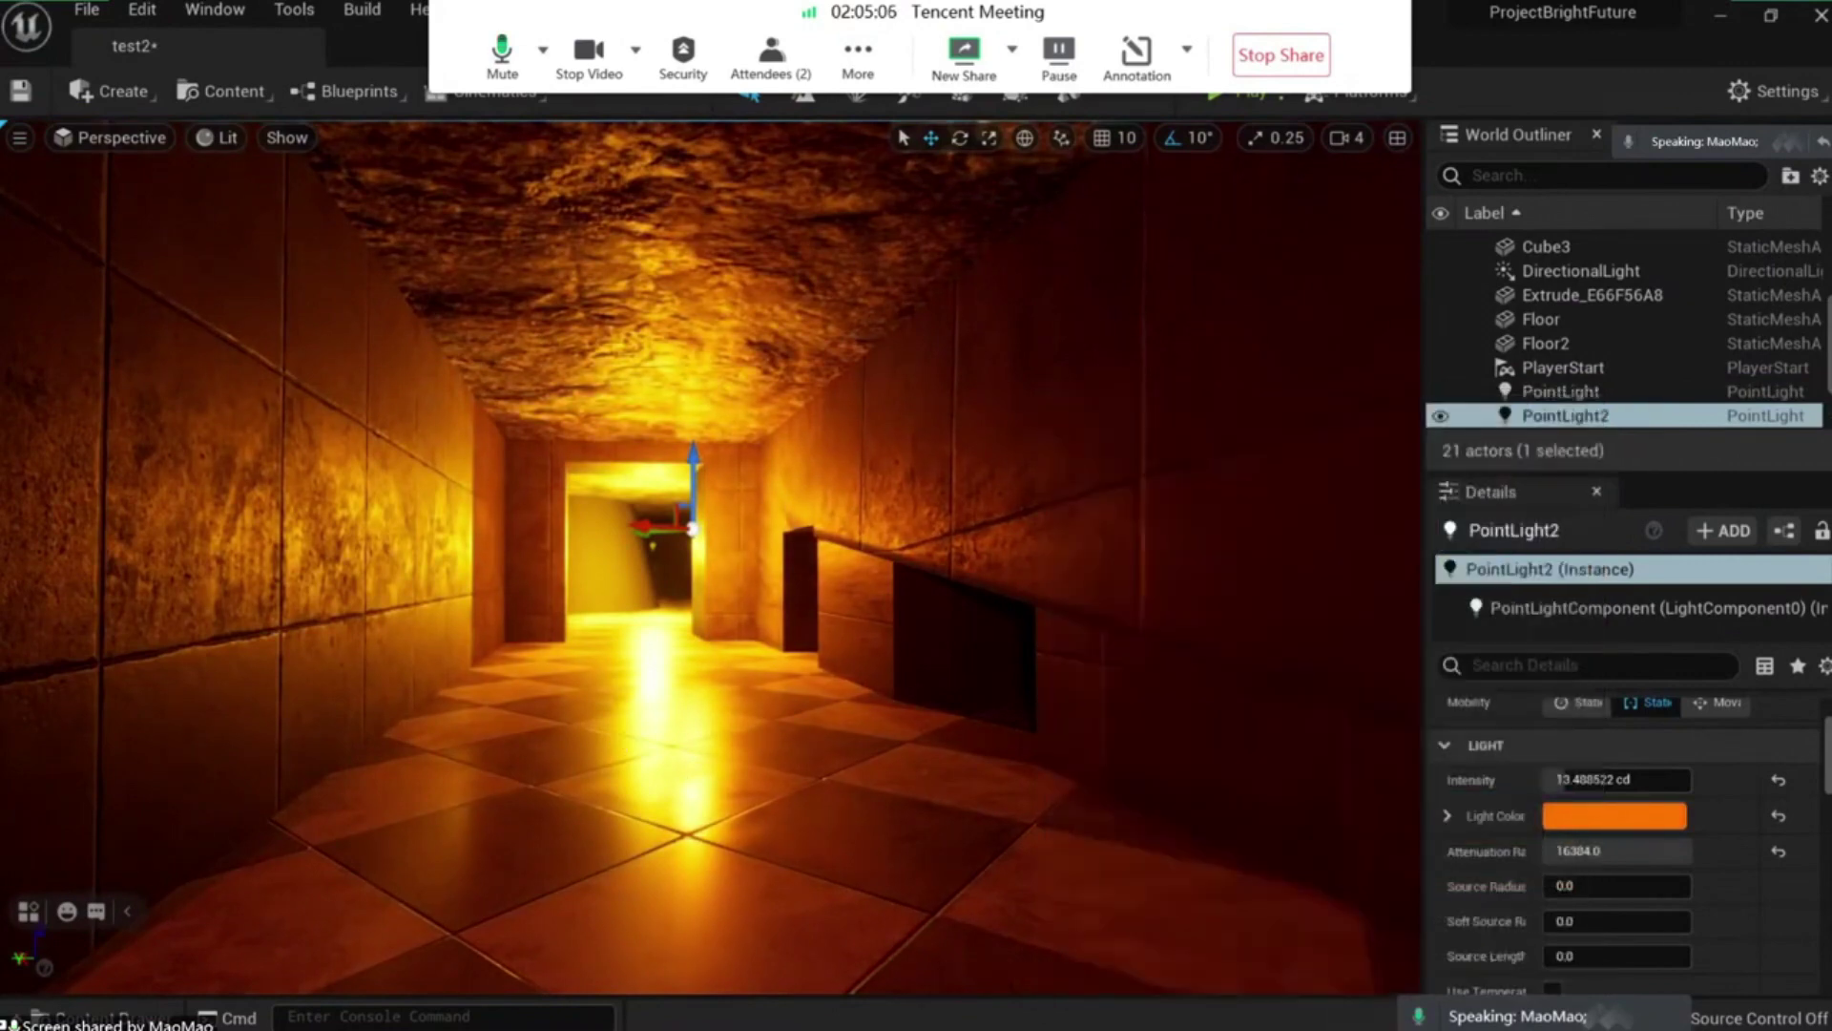
right_click_drag(1389, 701, 1390, 701)
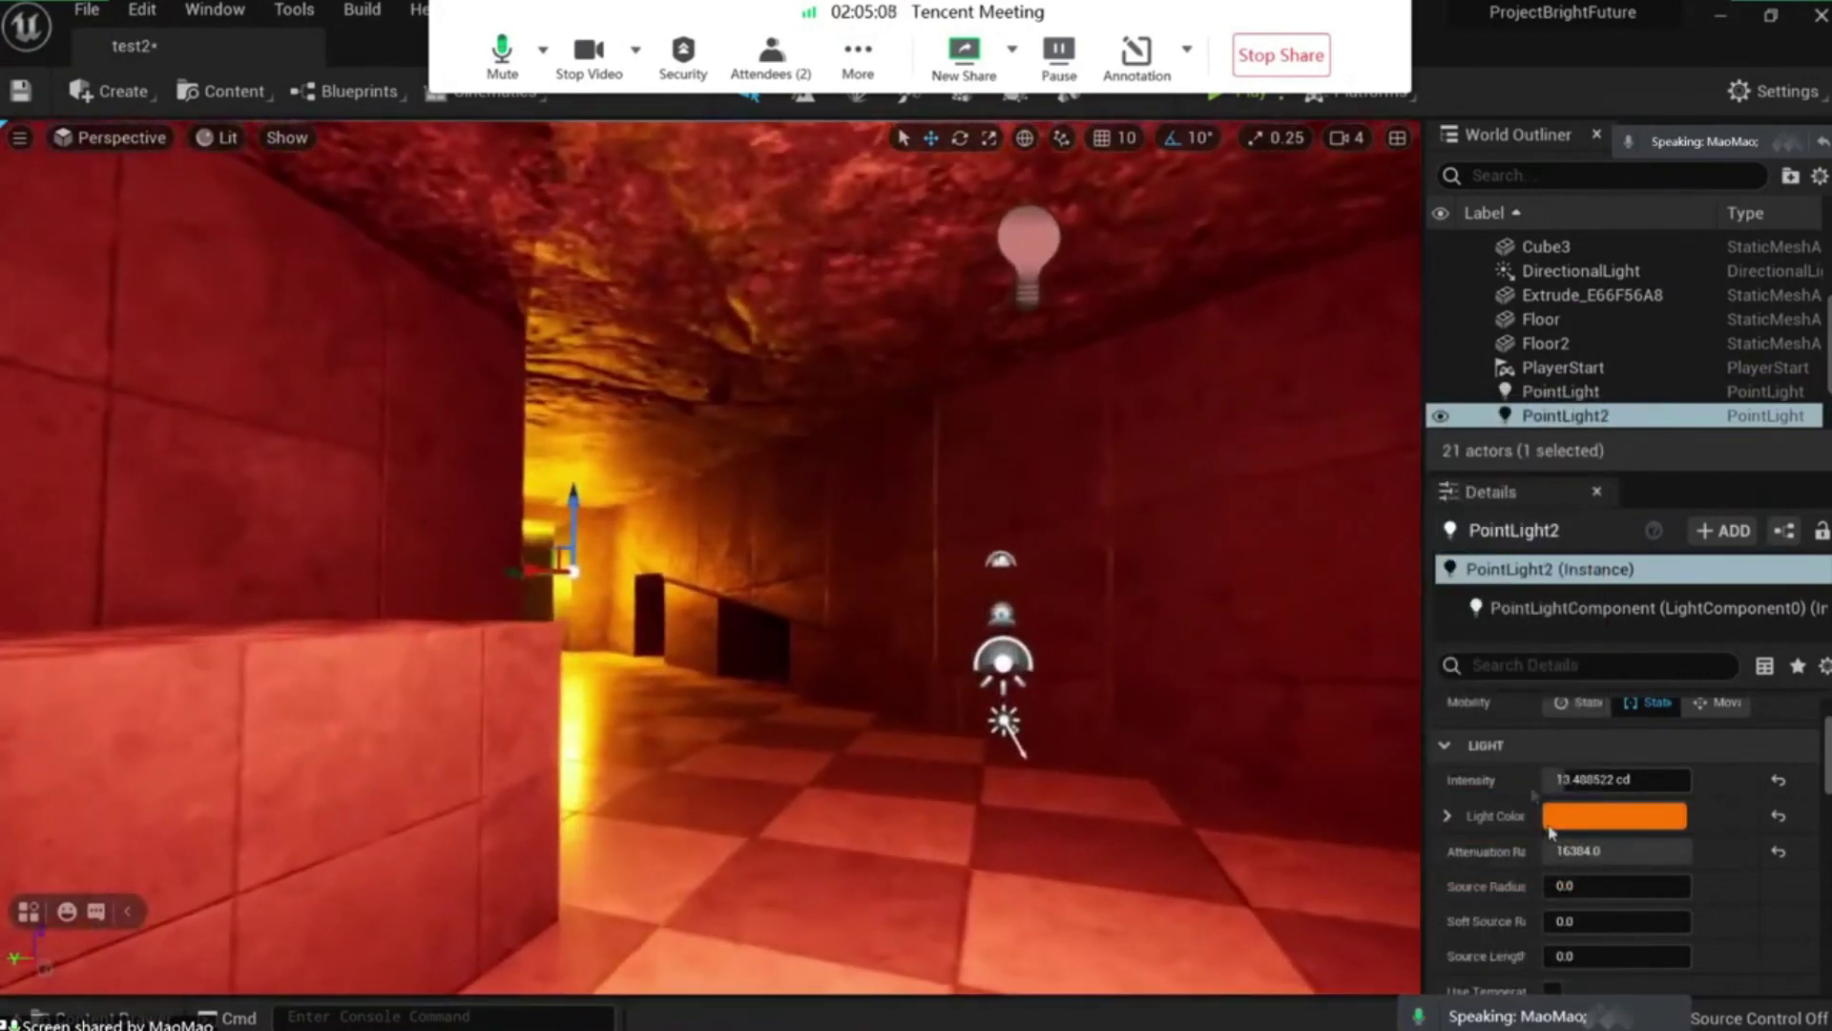
left_click(1552, 818)
mouse_move(1288, 634)
left_mouse_down()
mouse_move(1287, 602)
mouse_move(1287, 617)
left_mouse_up()
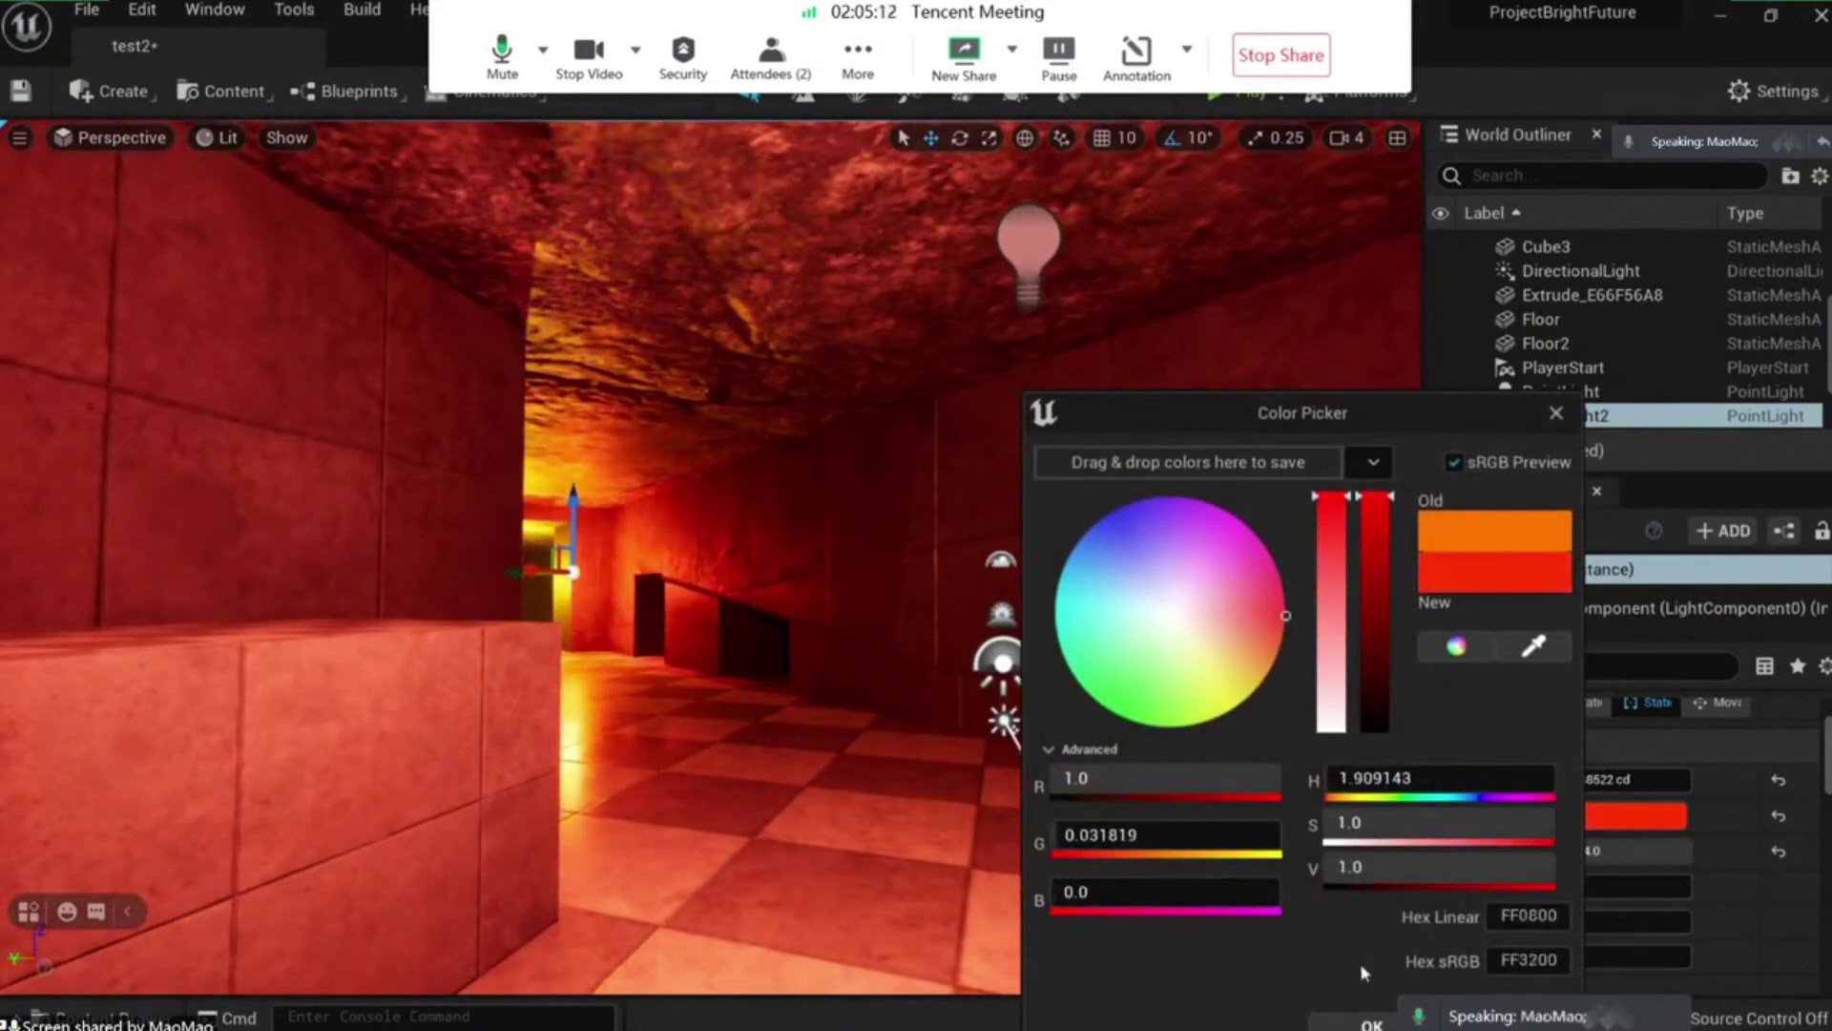
left_click(1353, 1024)
left_click_drag(1009, 729, 732, 570)
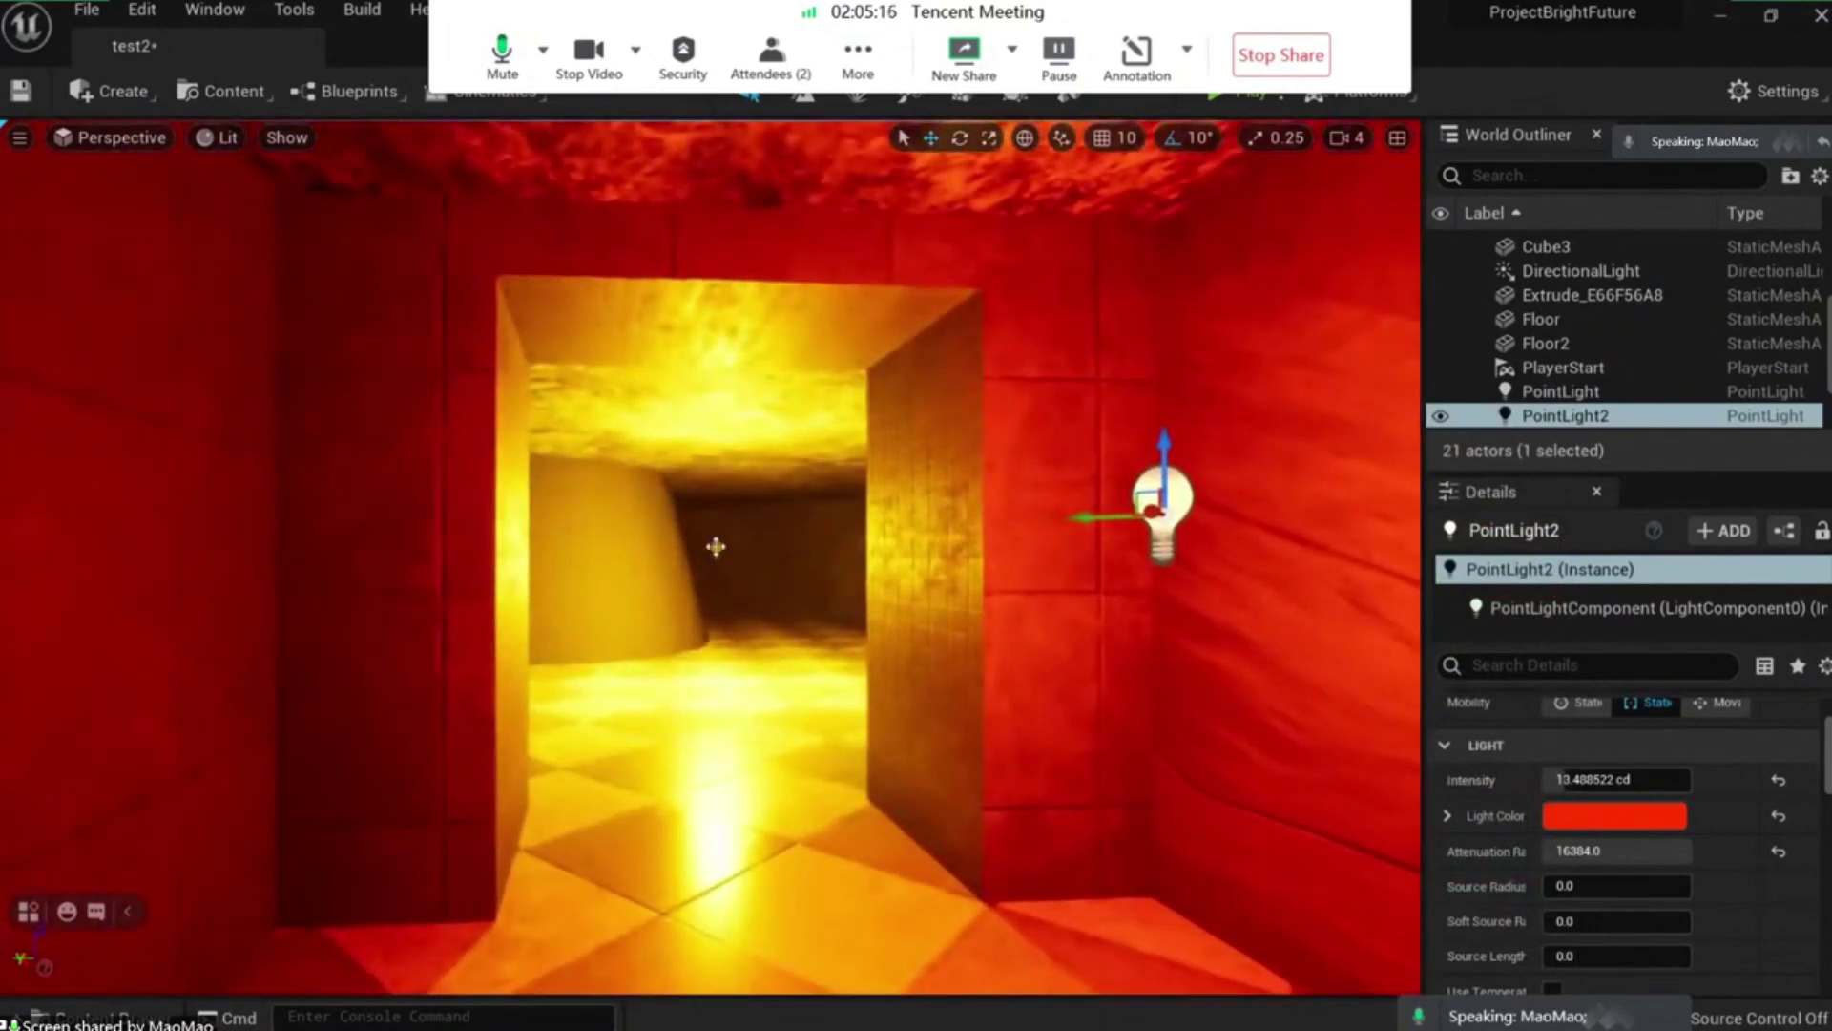
left_click(1628, 811)
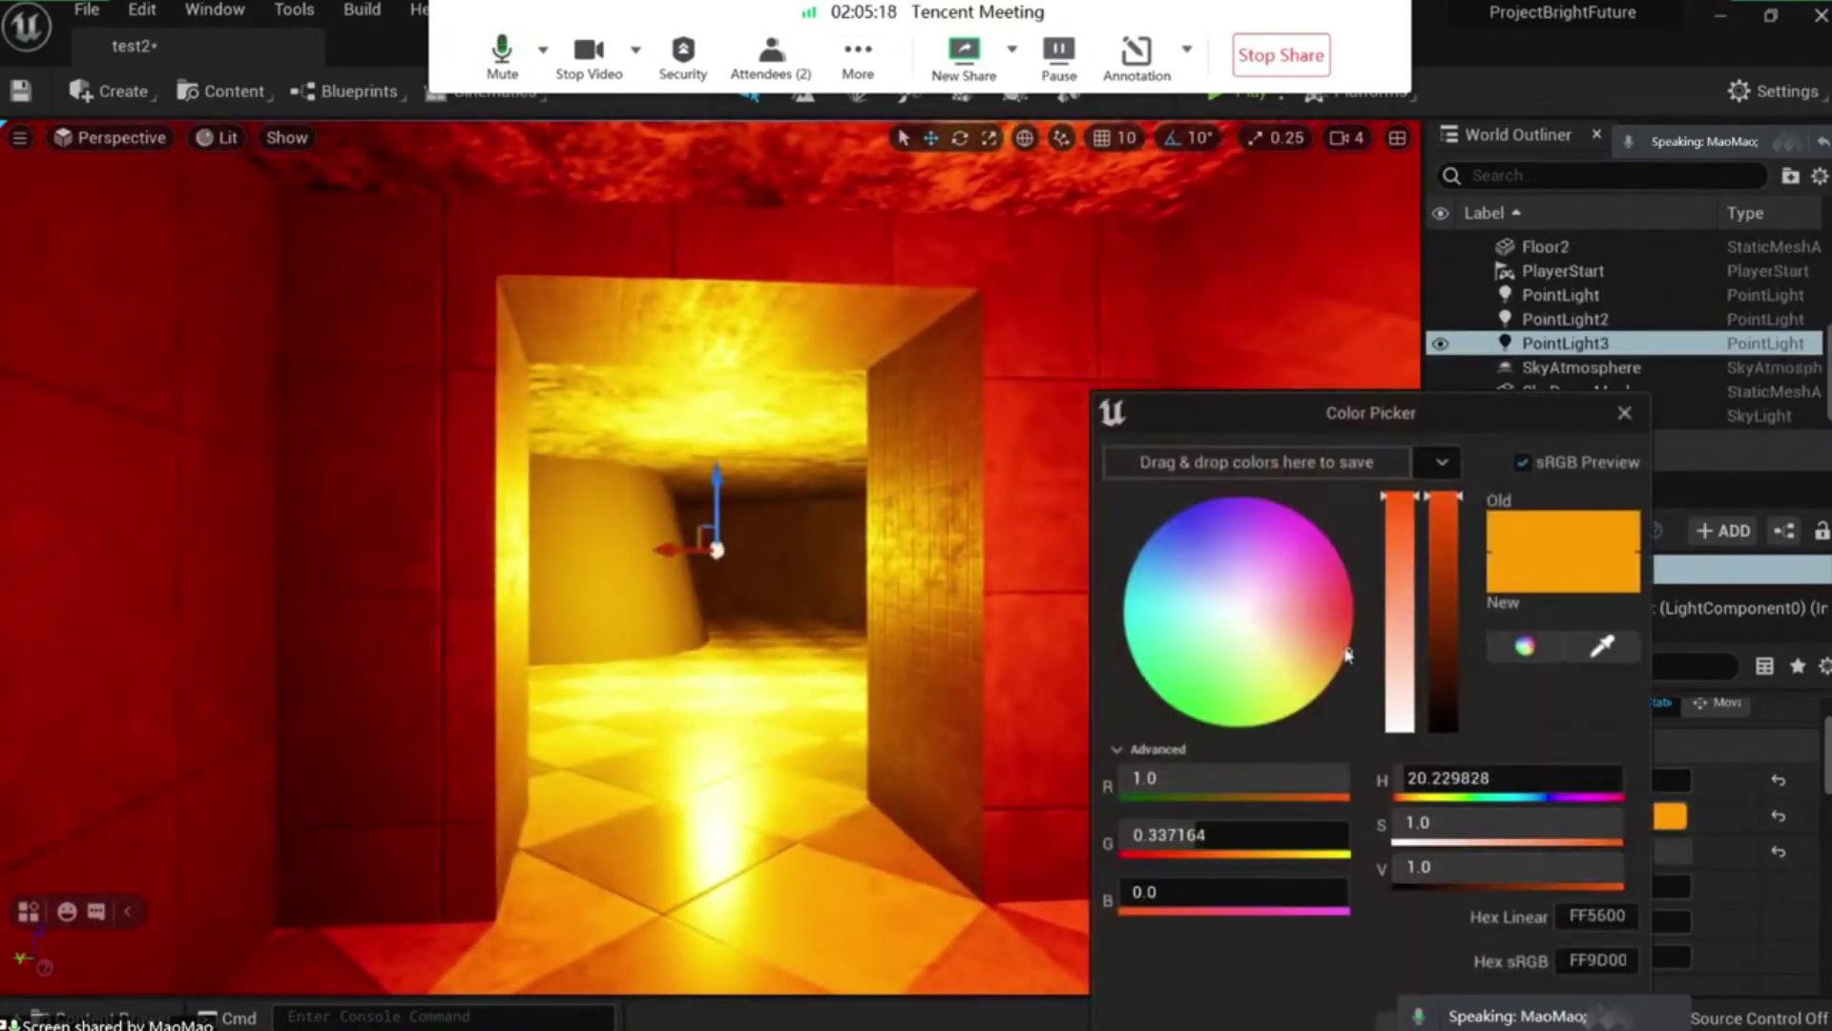
Turn PointLight3 green (Hex 00FF28) and fly down the red corridor toward the doorway.
left_click_drag(1290, 671, 1163, 708)
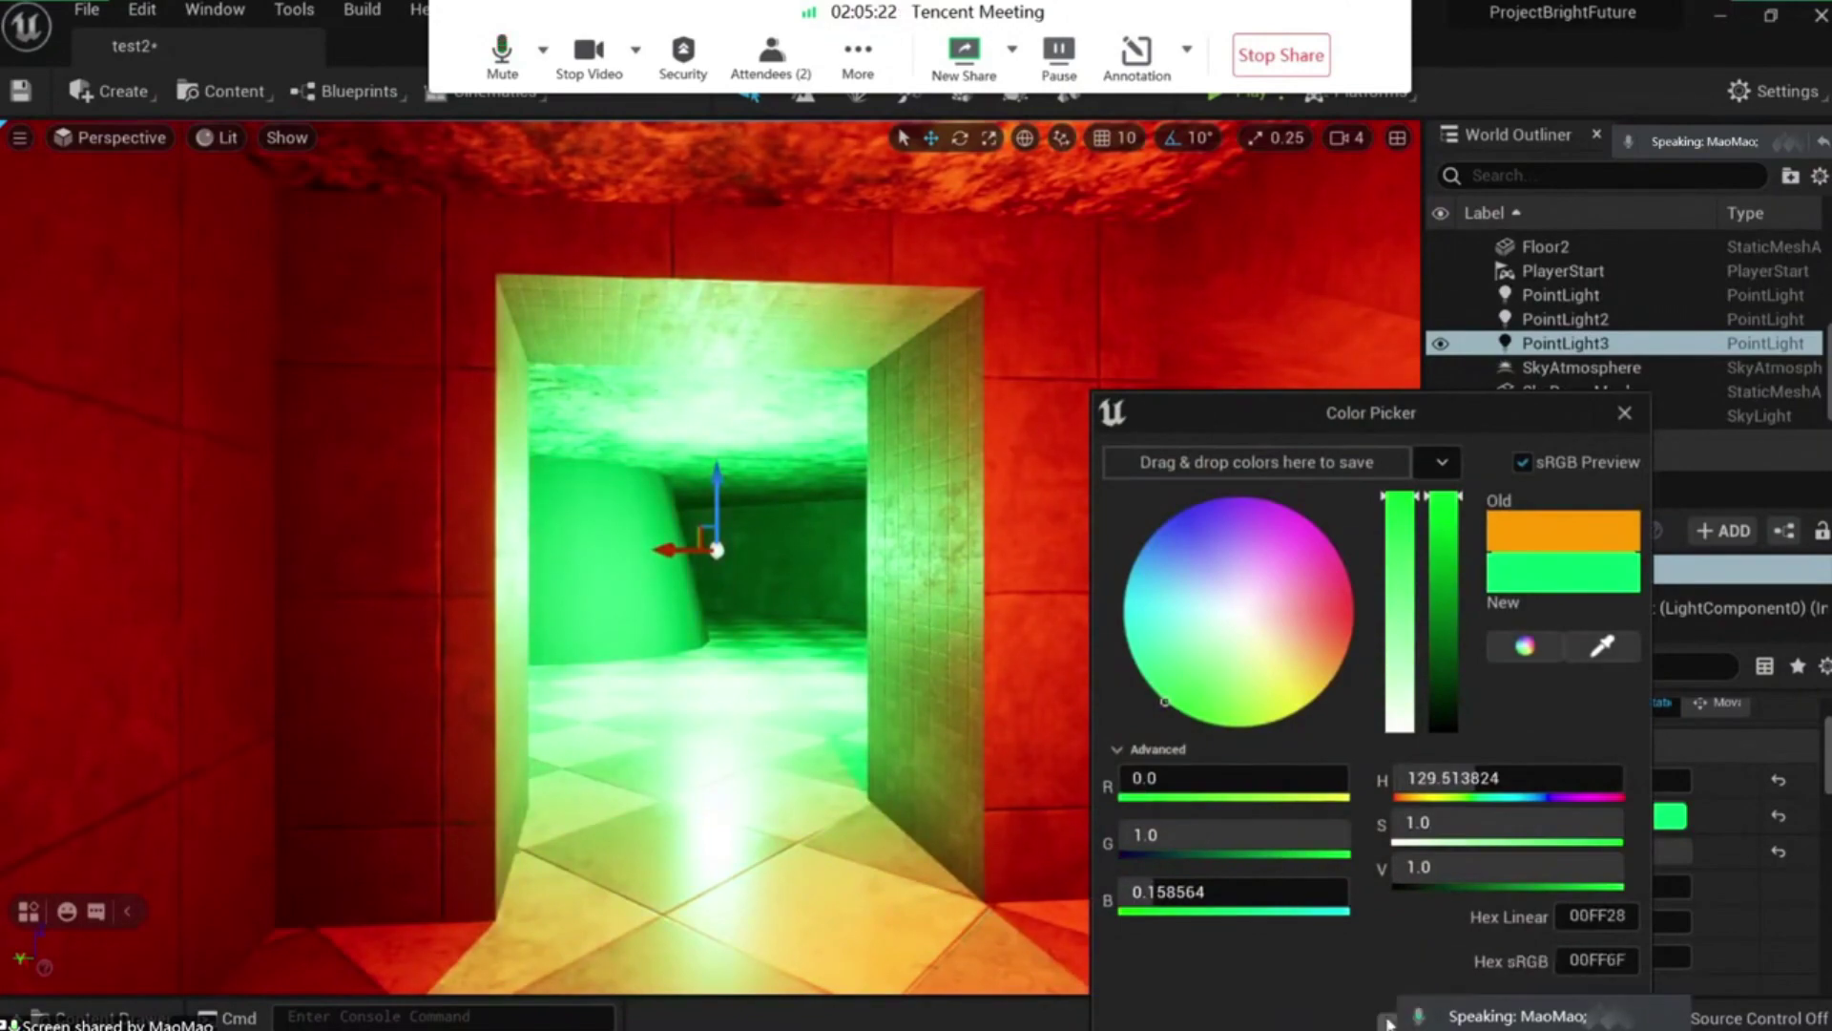
left_click_drag(1050, 668, 1174, 639)
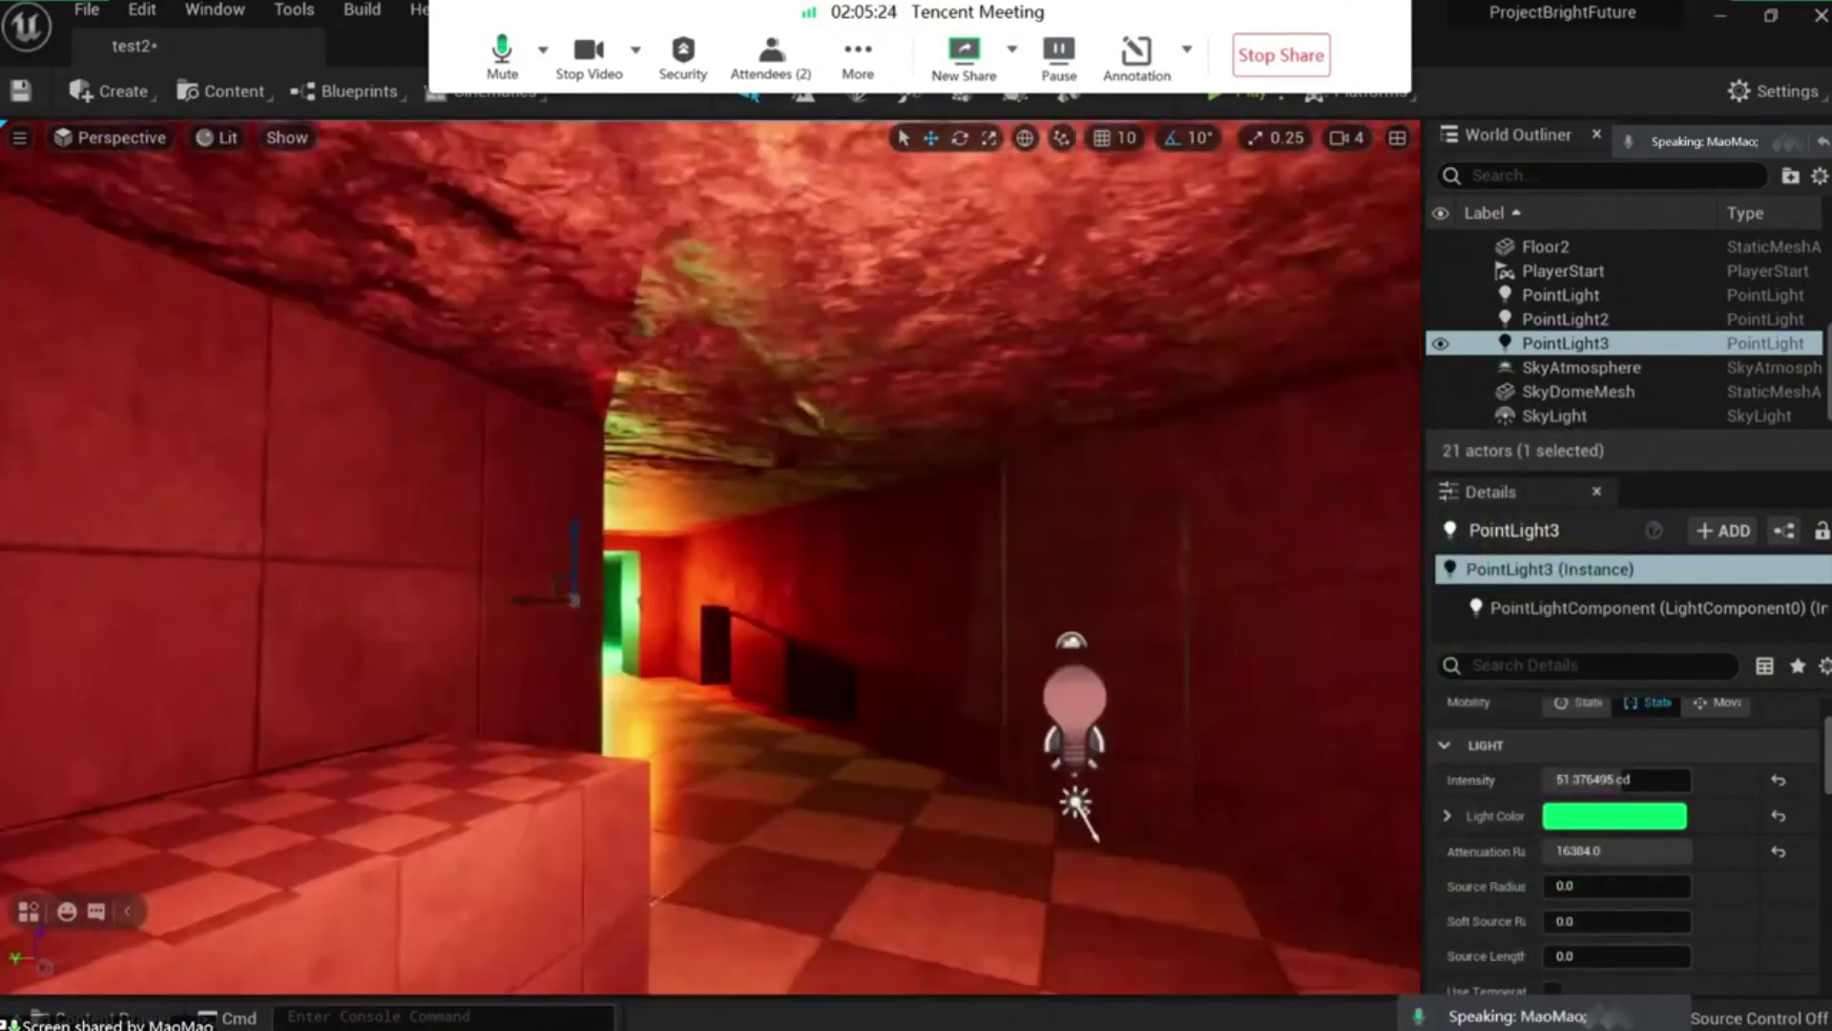
mouse_move(767, 699)
left_mouse_down()
mouse_move(763, 673)
mouse_move(767, 700)
left_mouse_up()
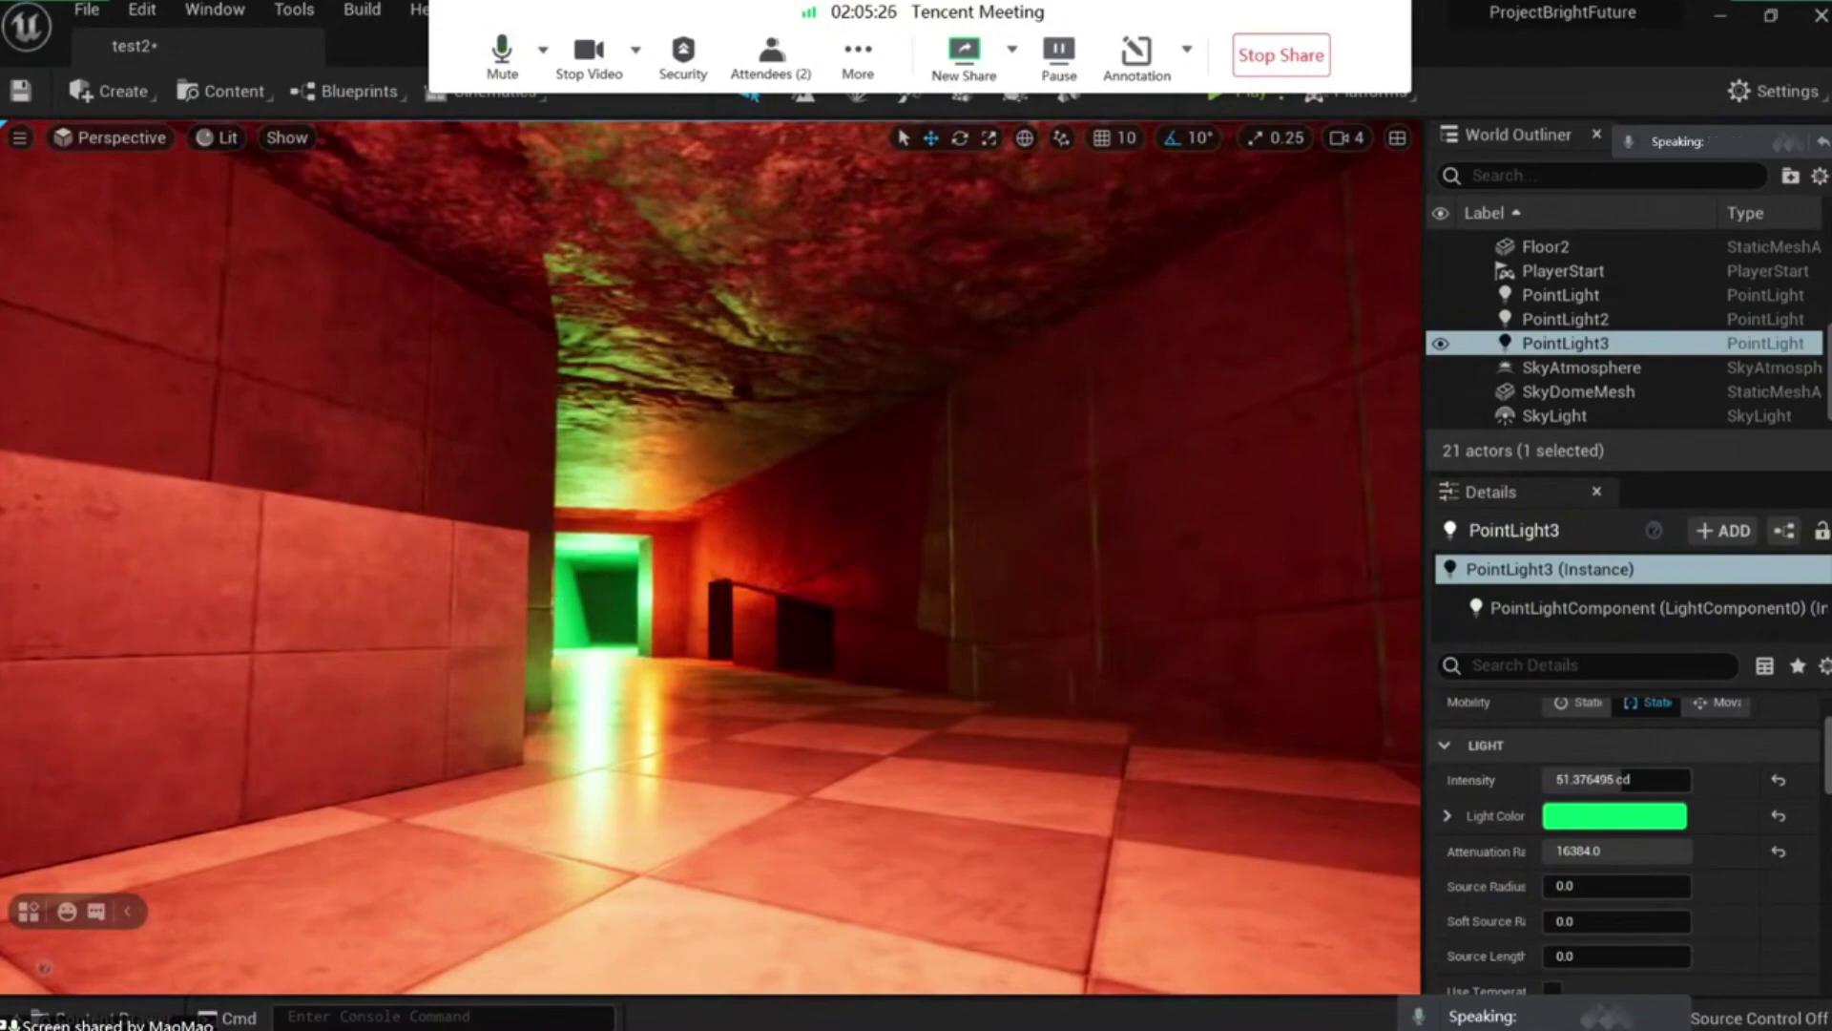
mouse_move(673, 659)
left_mouse_down()
mouse_move(672, 622)
mouse_move(668, 641)
mouse_move(725, 606)
mouse_move(720, 668)
mouse_move(682, 625)
left_mouse_up()
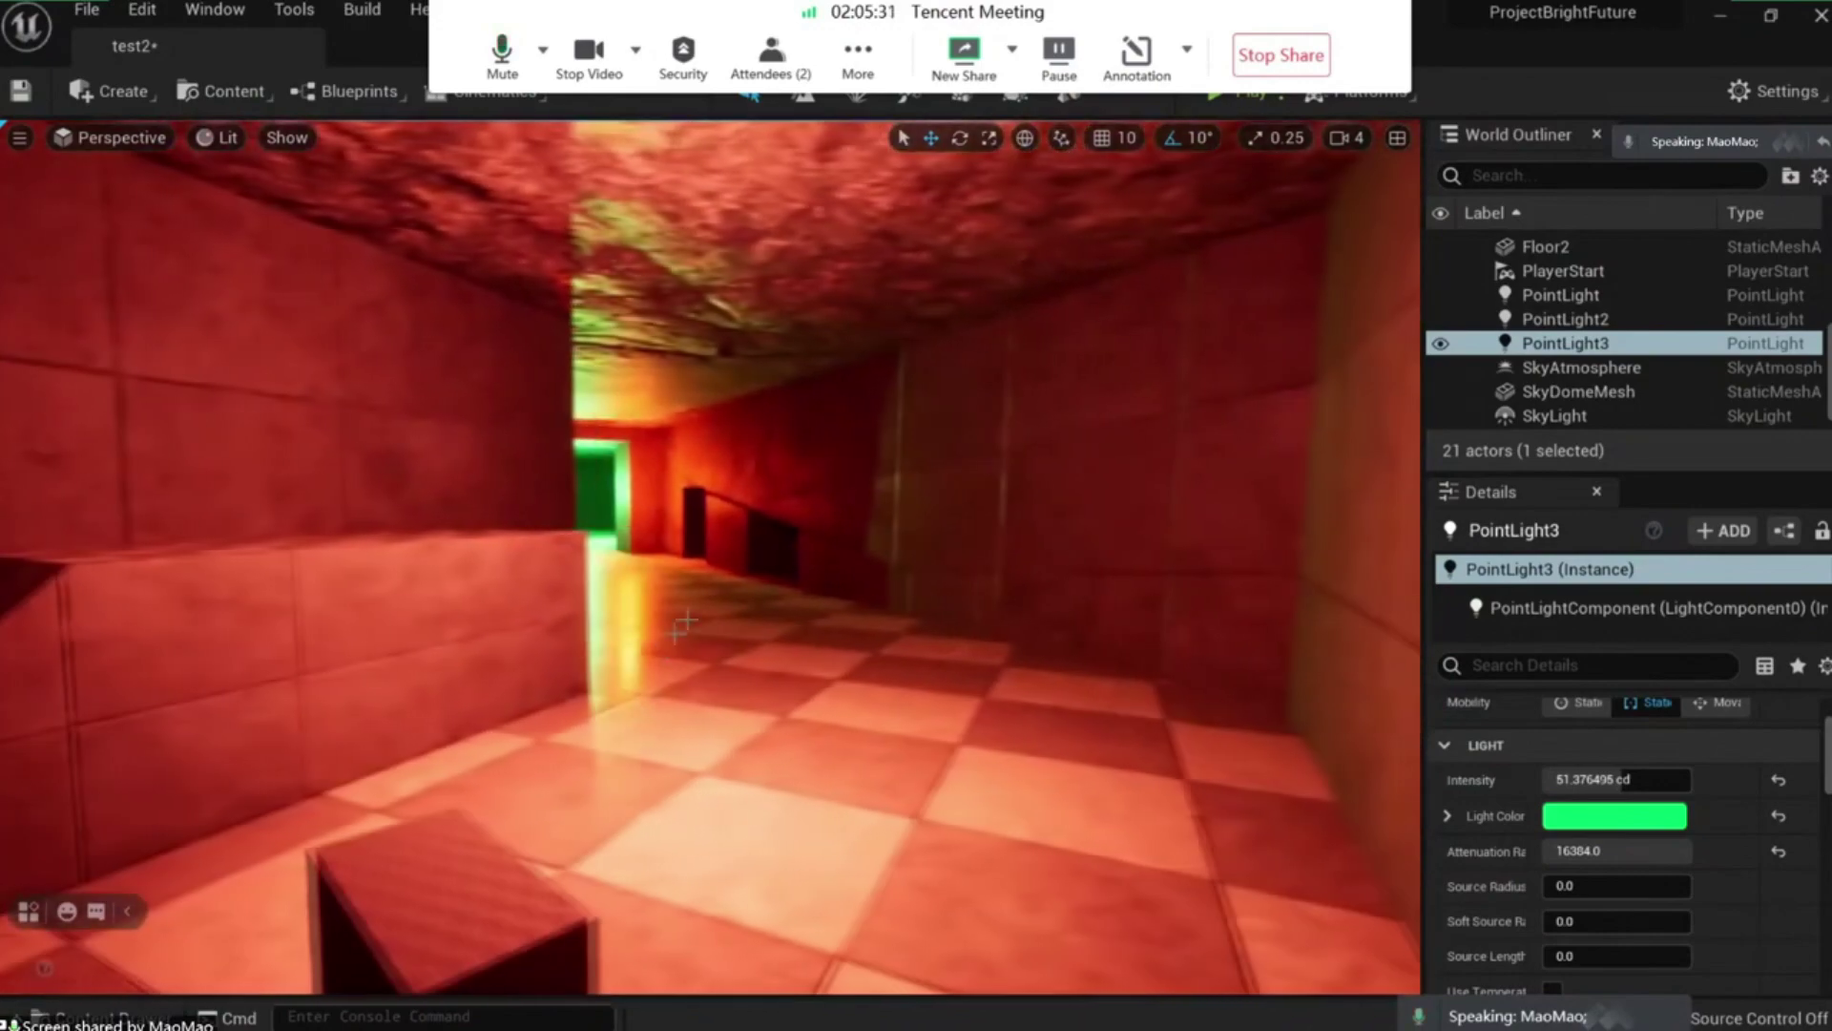
Select the rock ceiling mesh Floor2, tilt up to inspect it, then deselect it.
left_click(757, 292)
right_click_drag(860, 536, 860, 536)
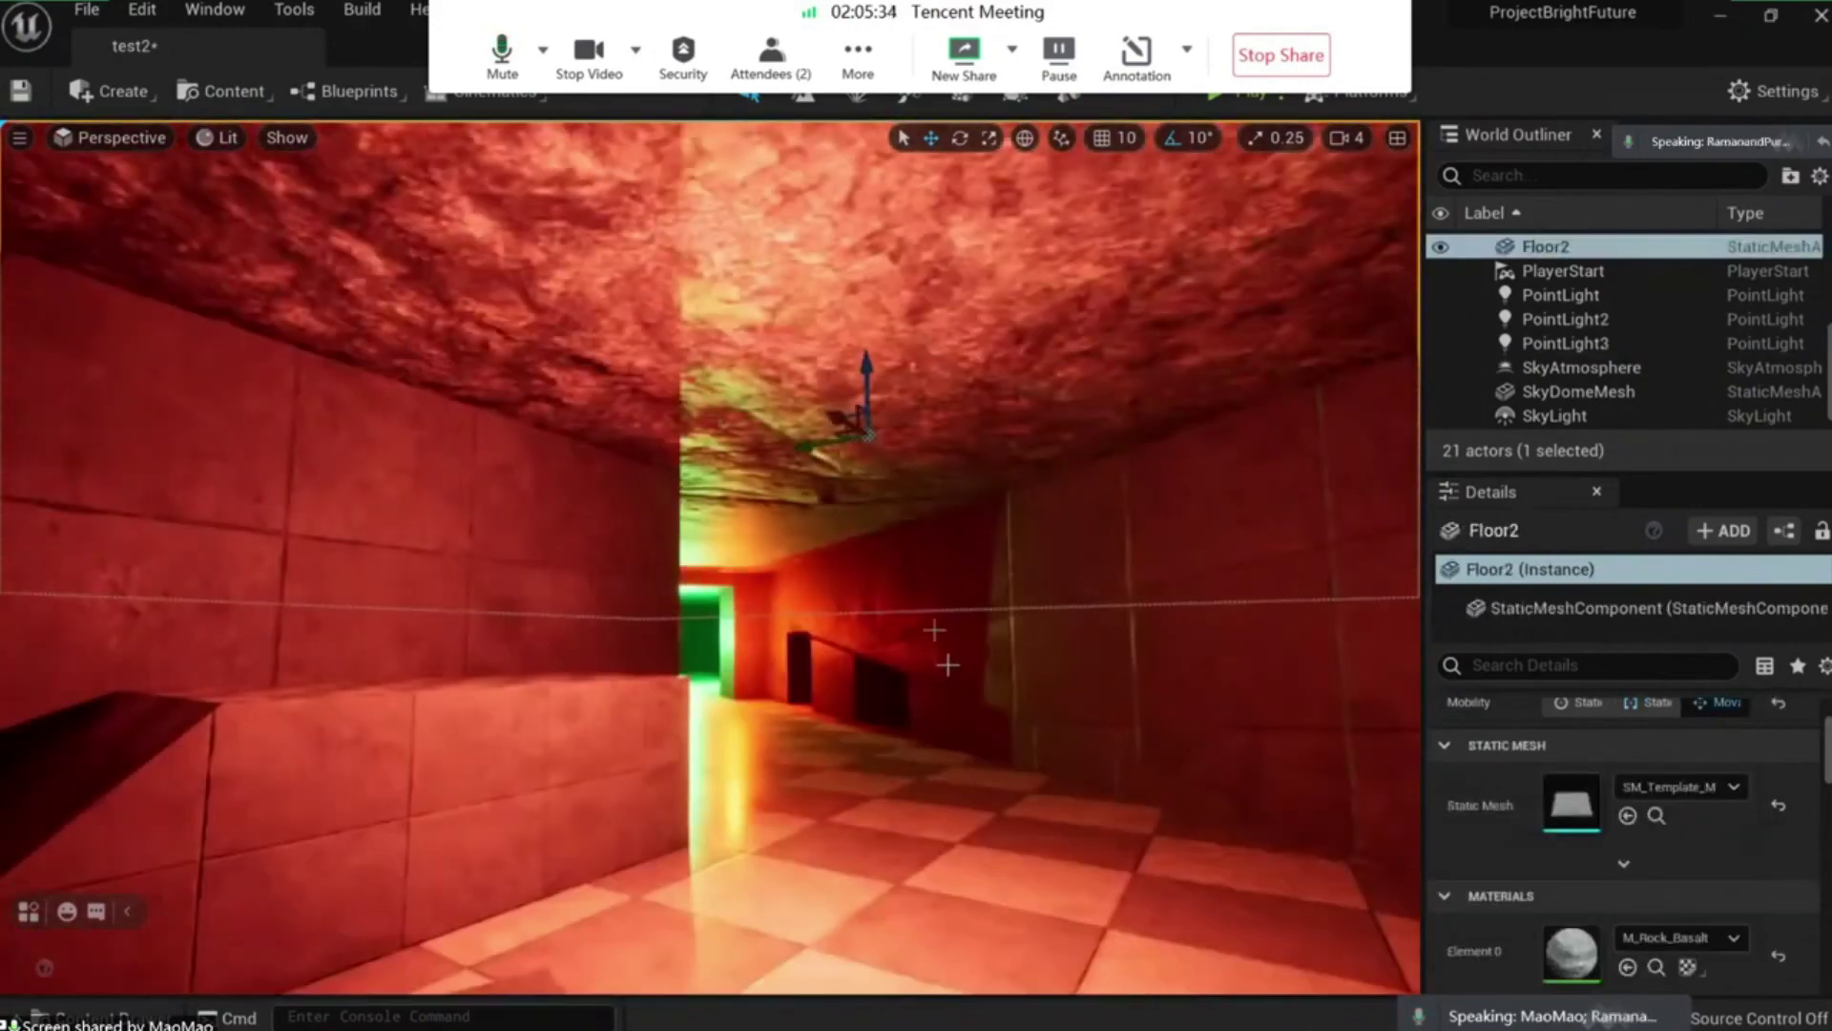
key("Escape")
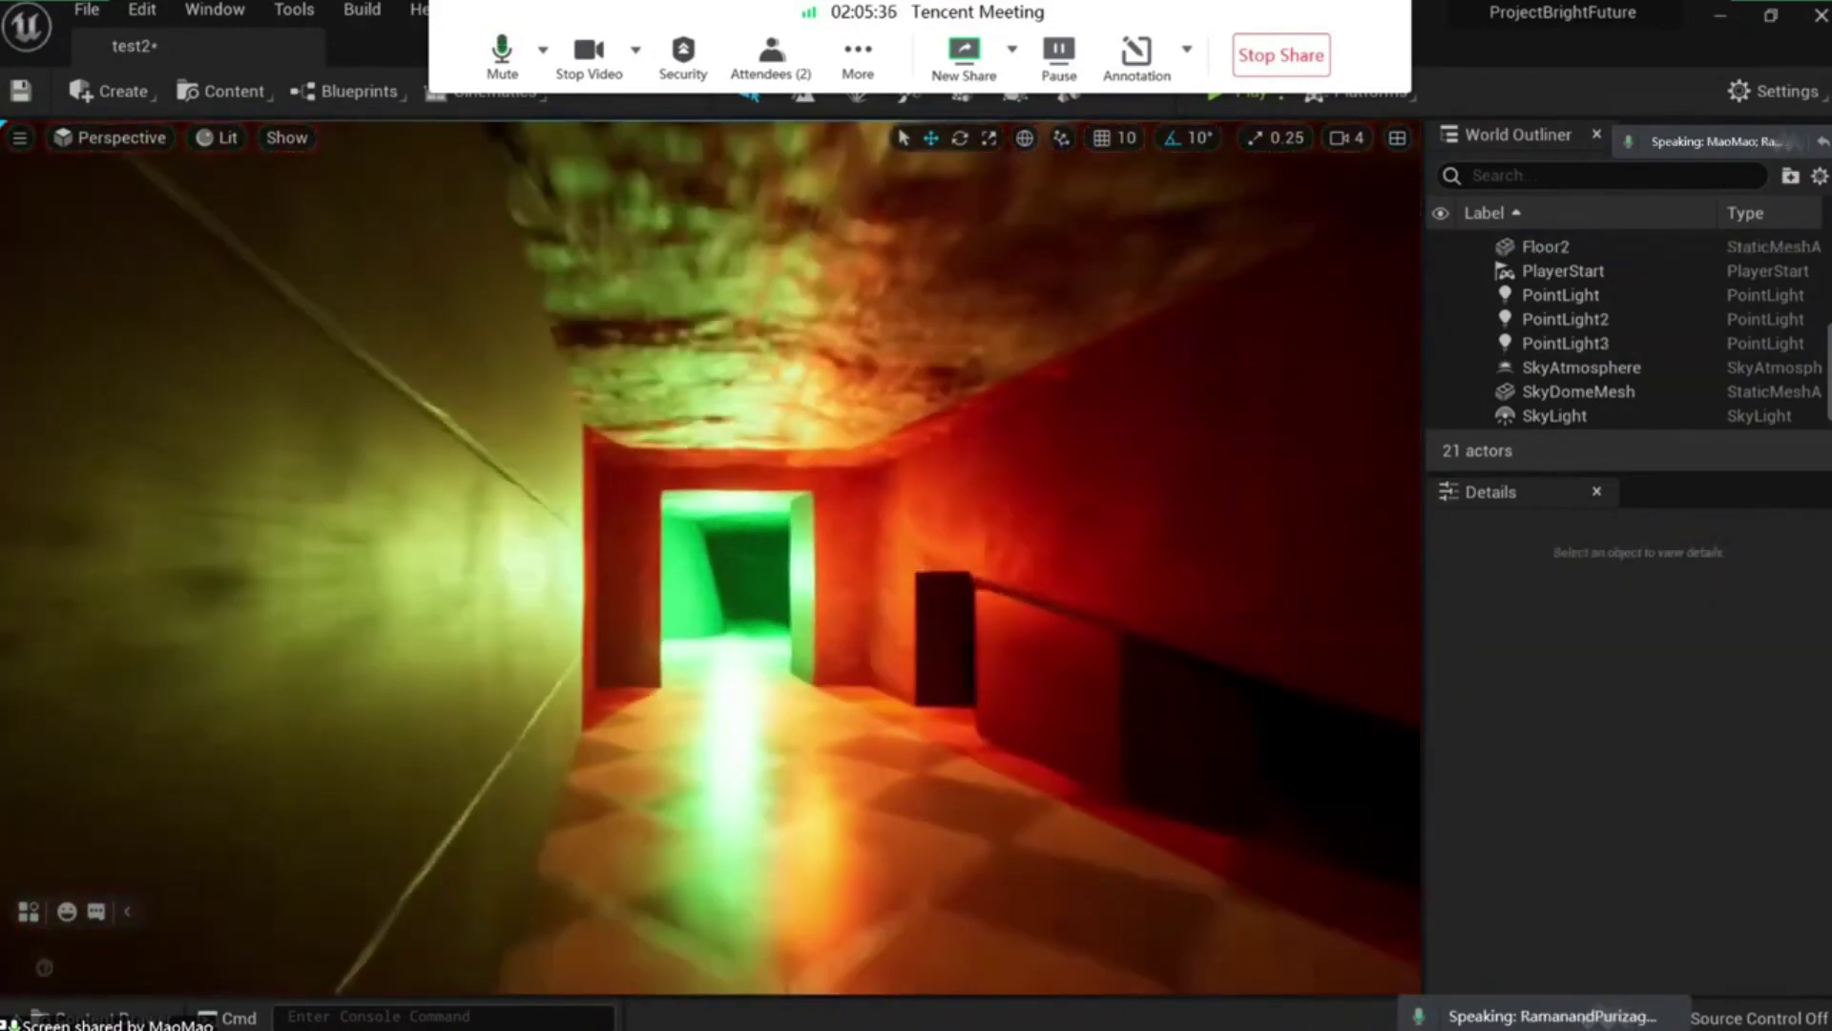